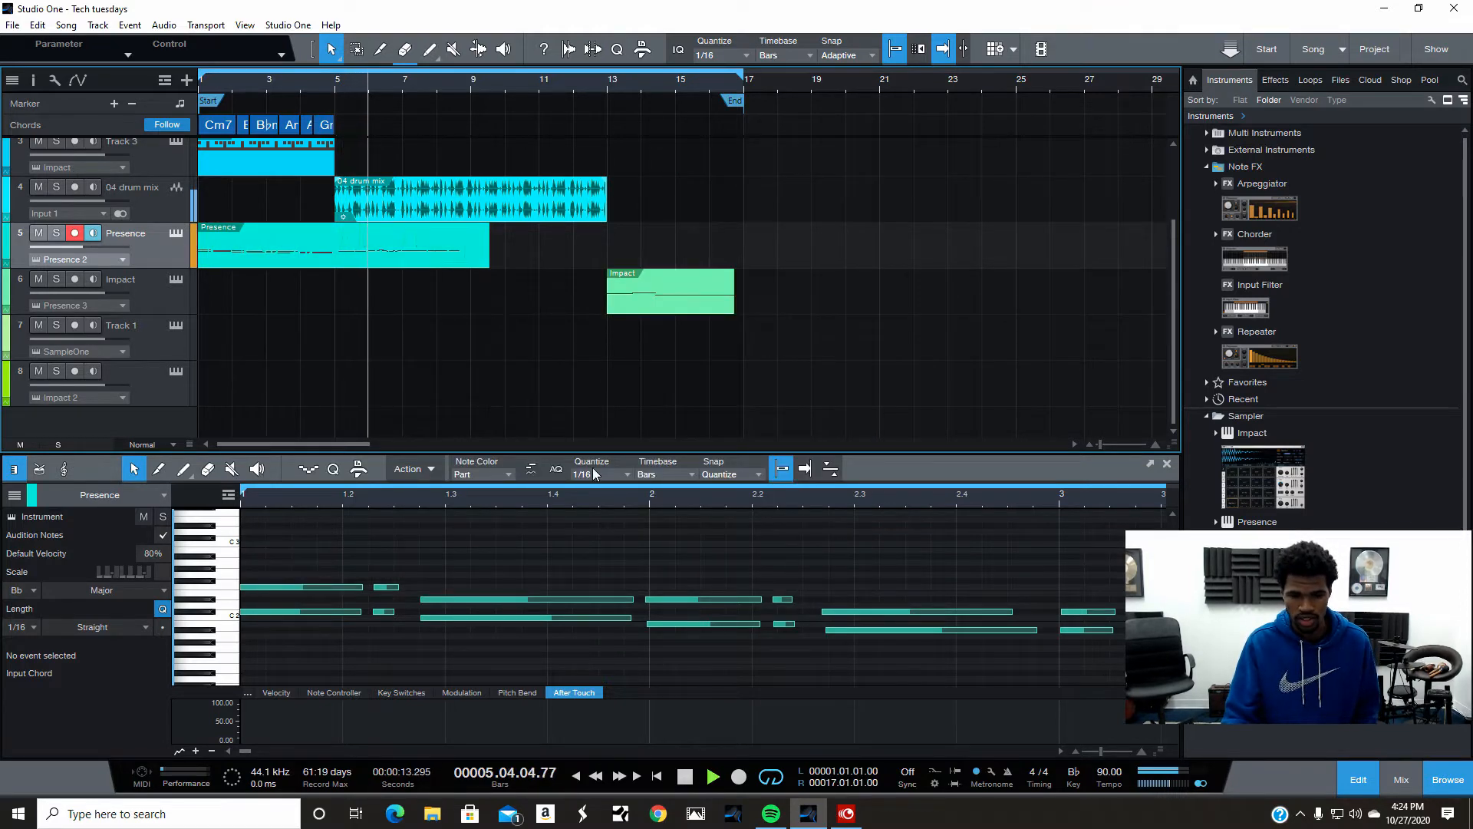
- Lengthen the Presence part's notes with the Length function, adding a 1/2 note value
key(space)
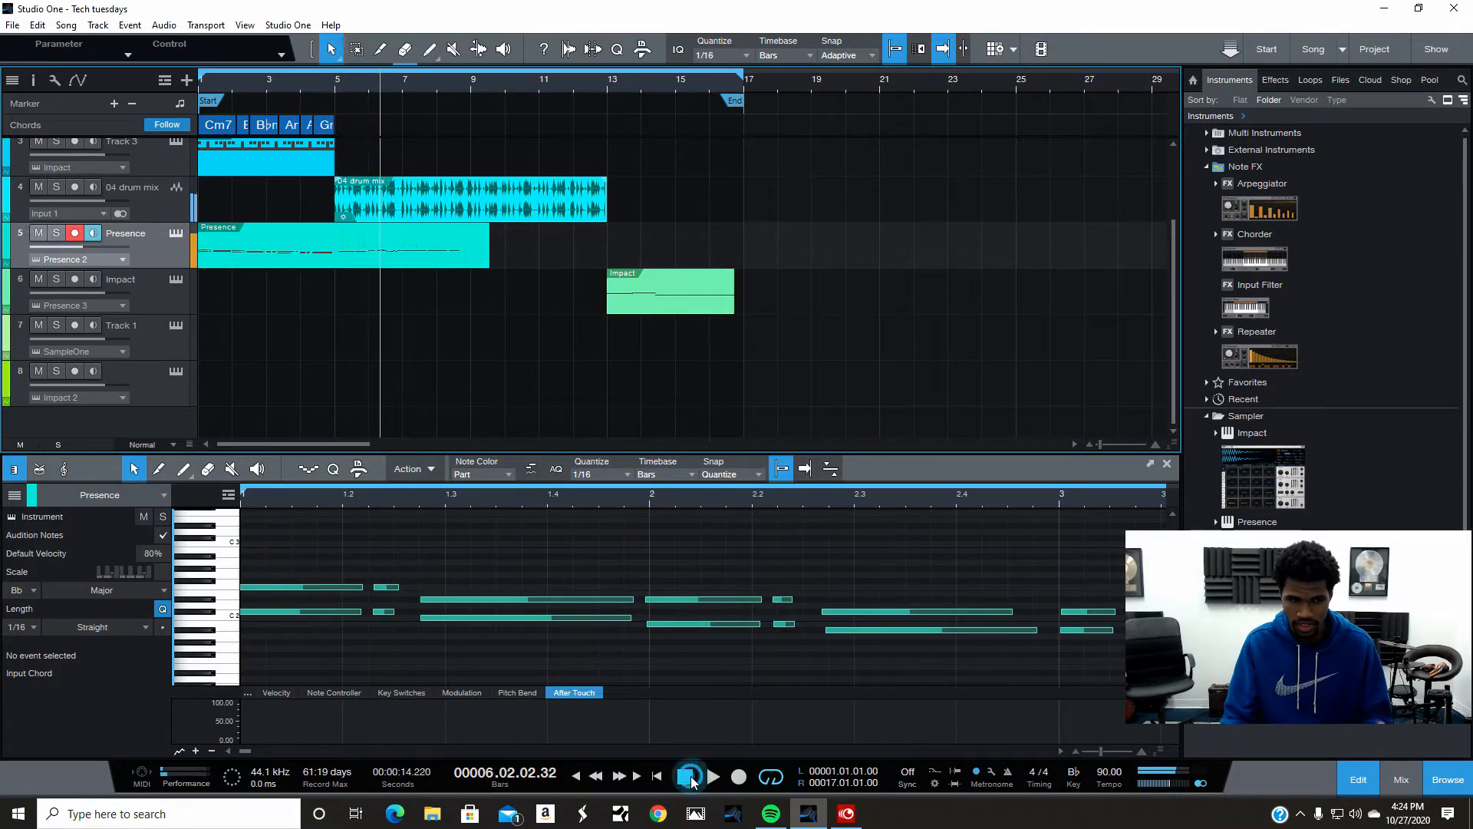
right_click(343, 252)
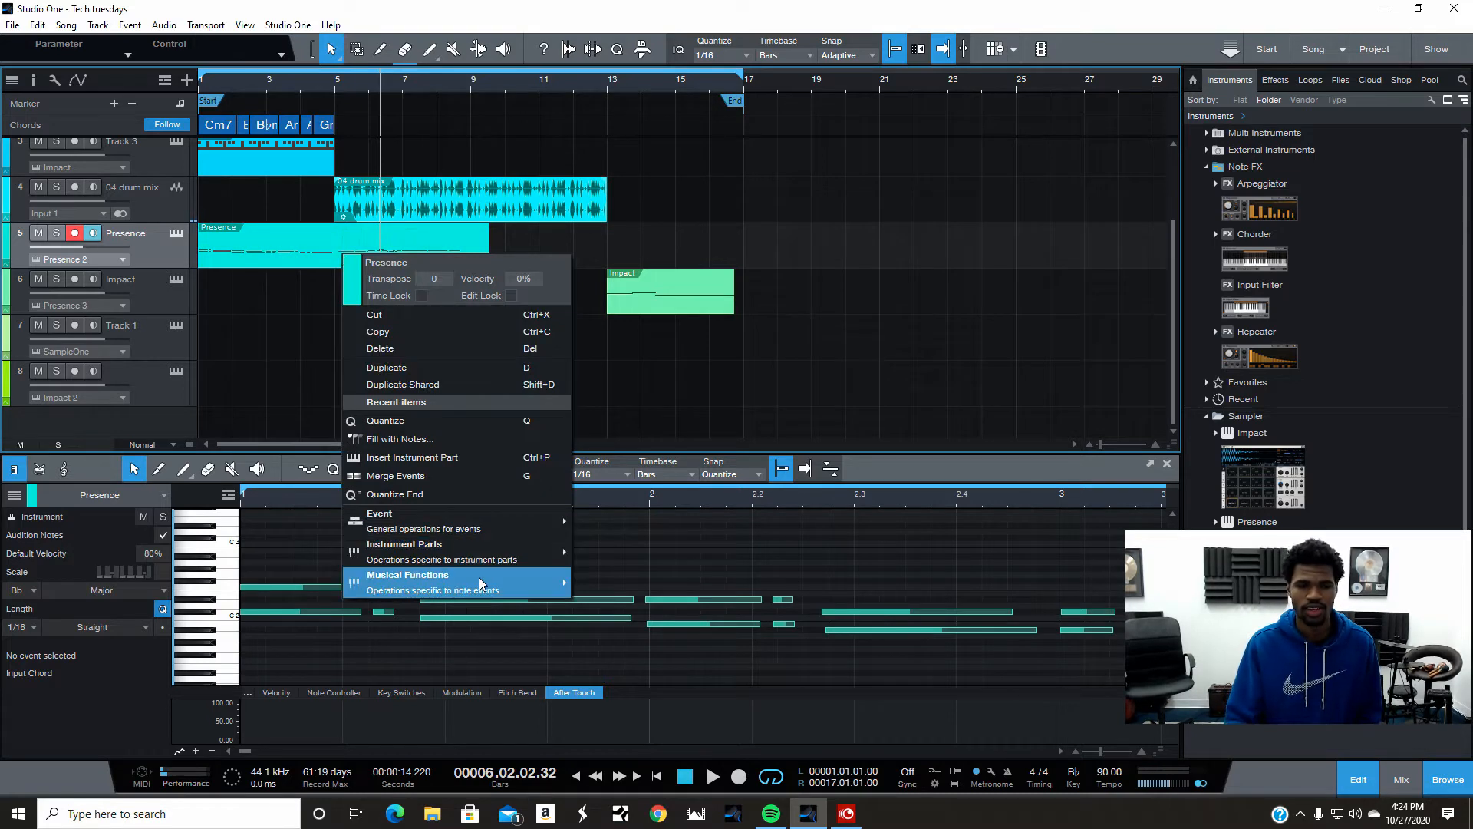
mouse_move(479, 577)
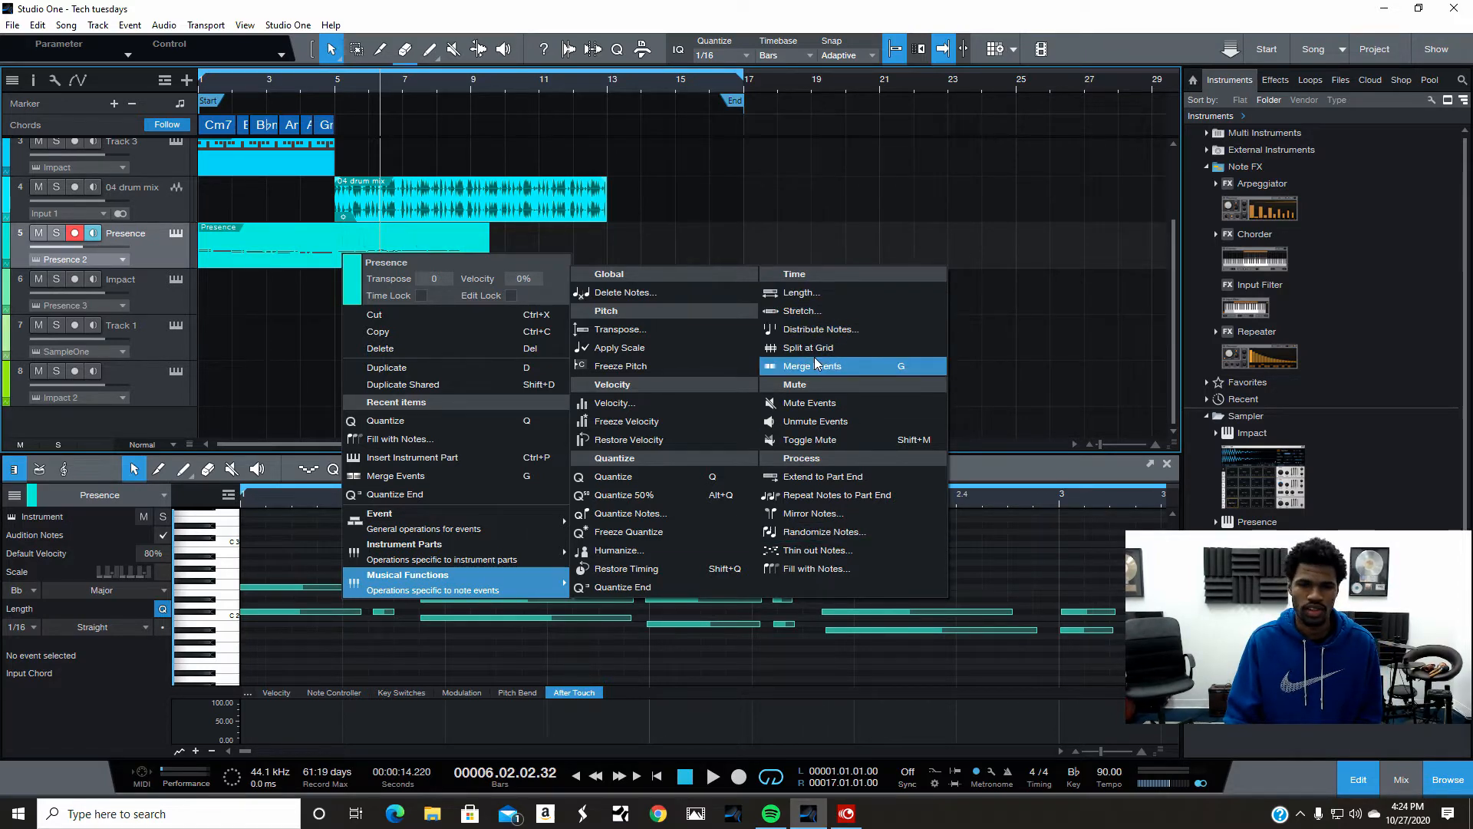
click(804, 291)
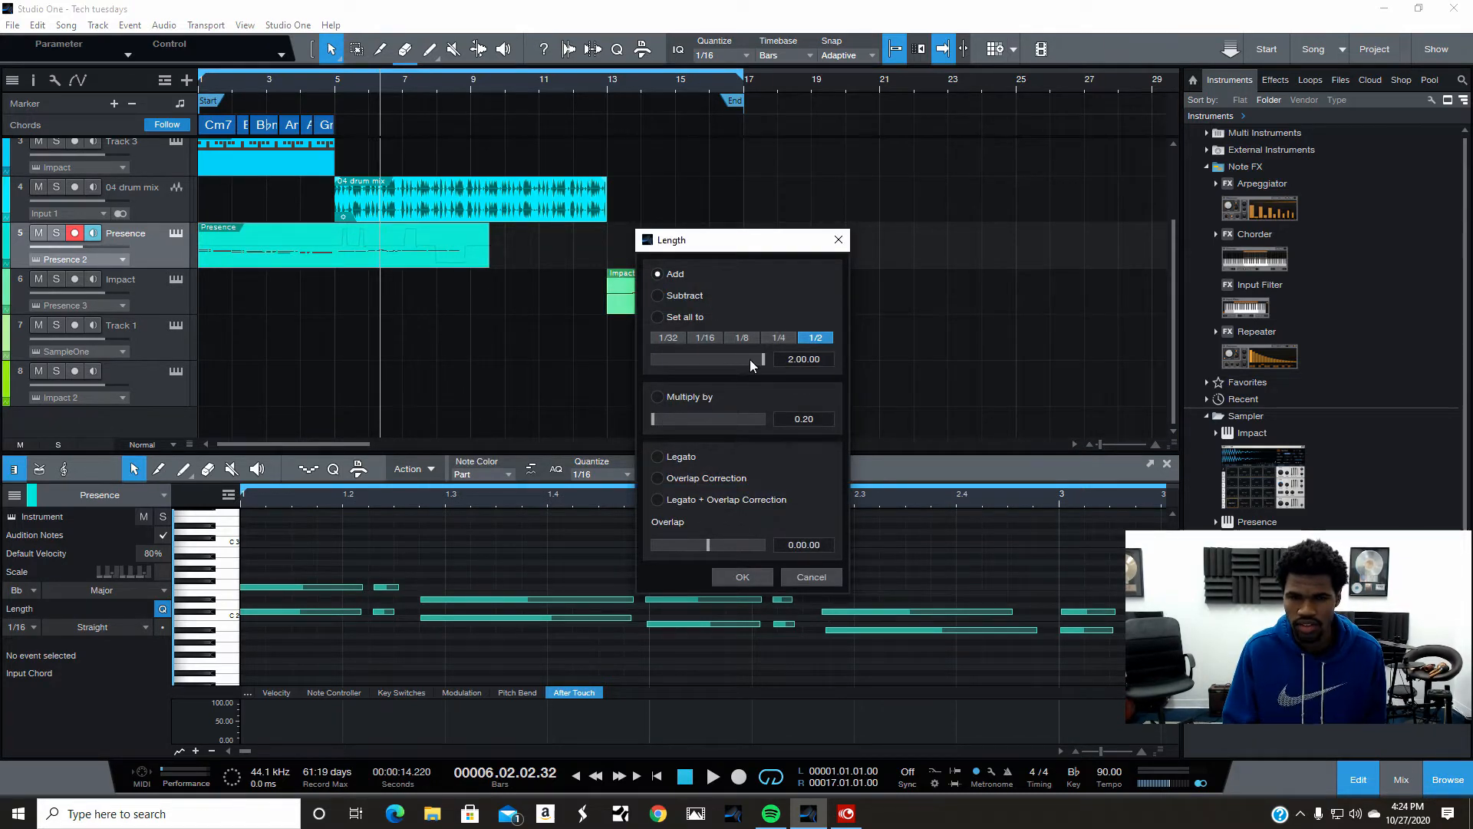
click(744, 577)
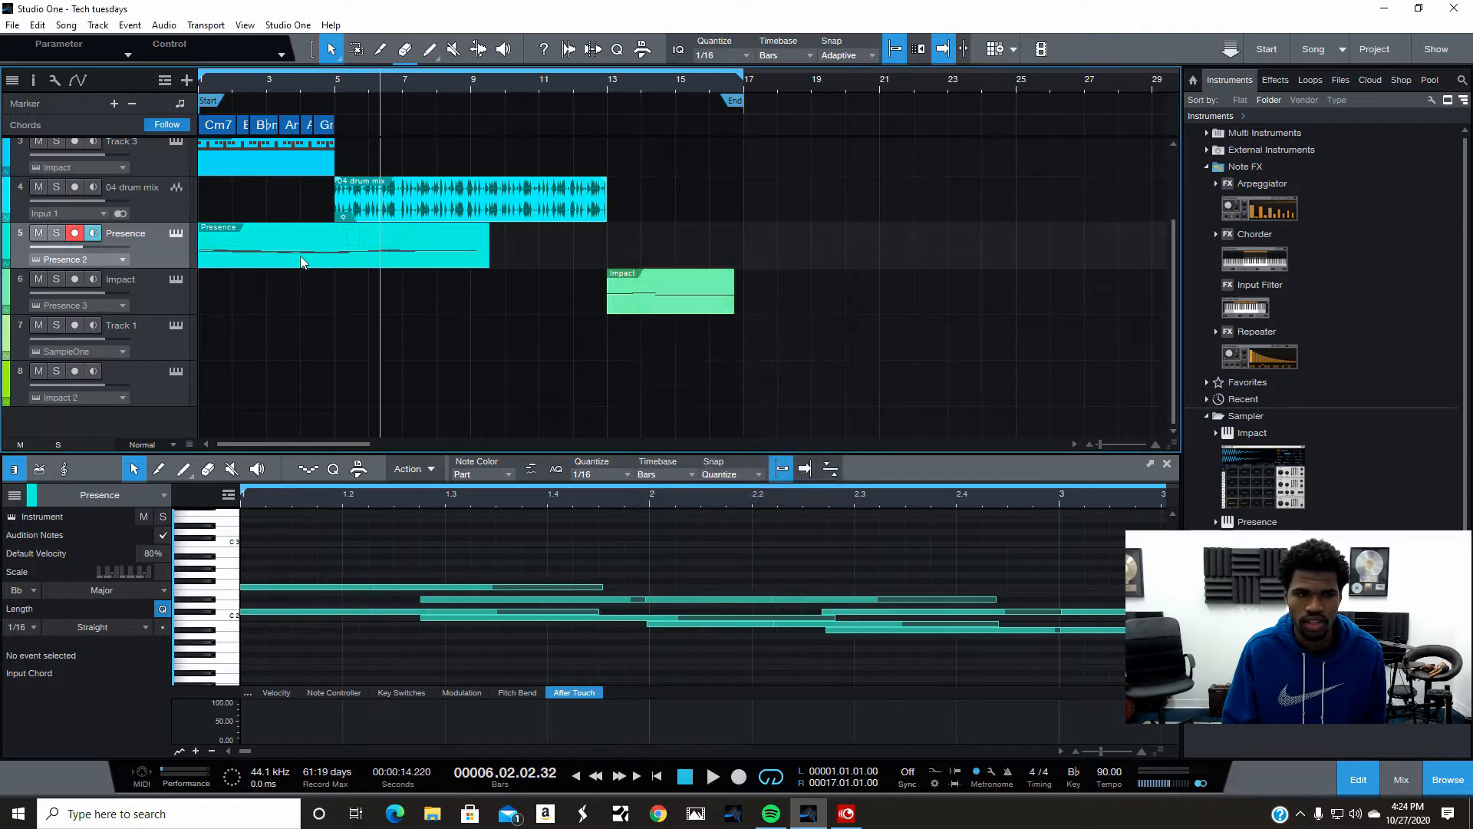
- Solo the Presence track and play the song back from the start
click(657, 776)
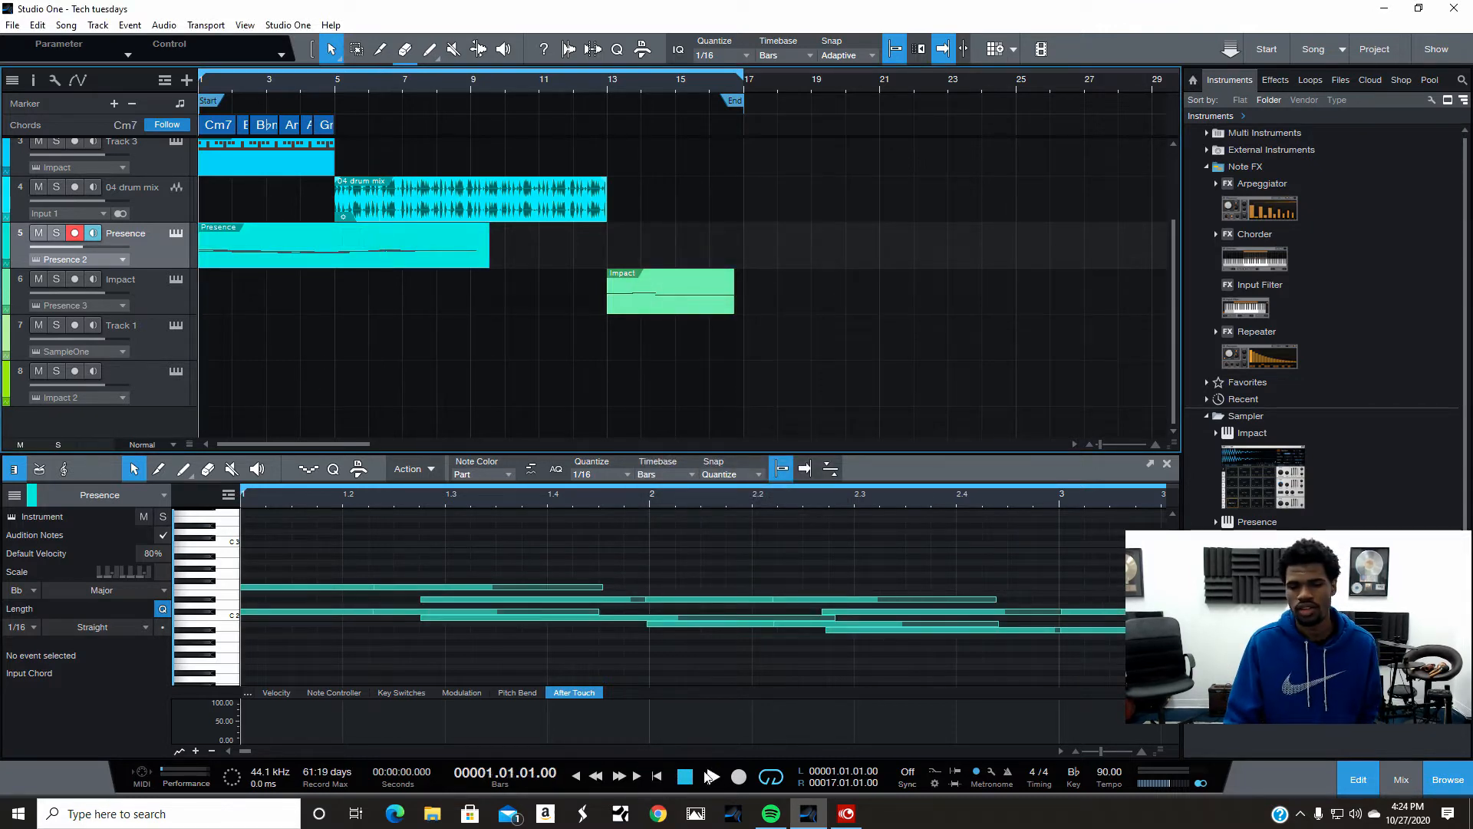
click(713, 776)
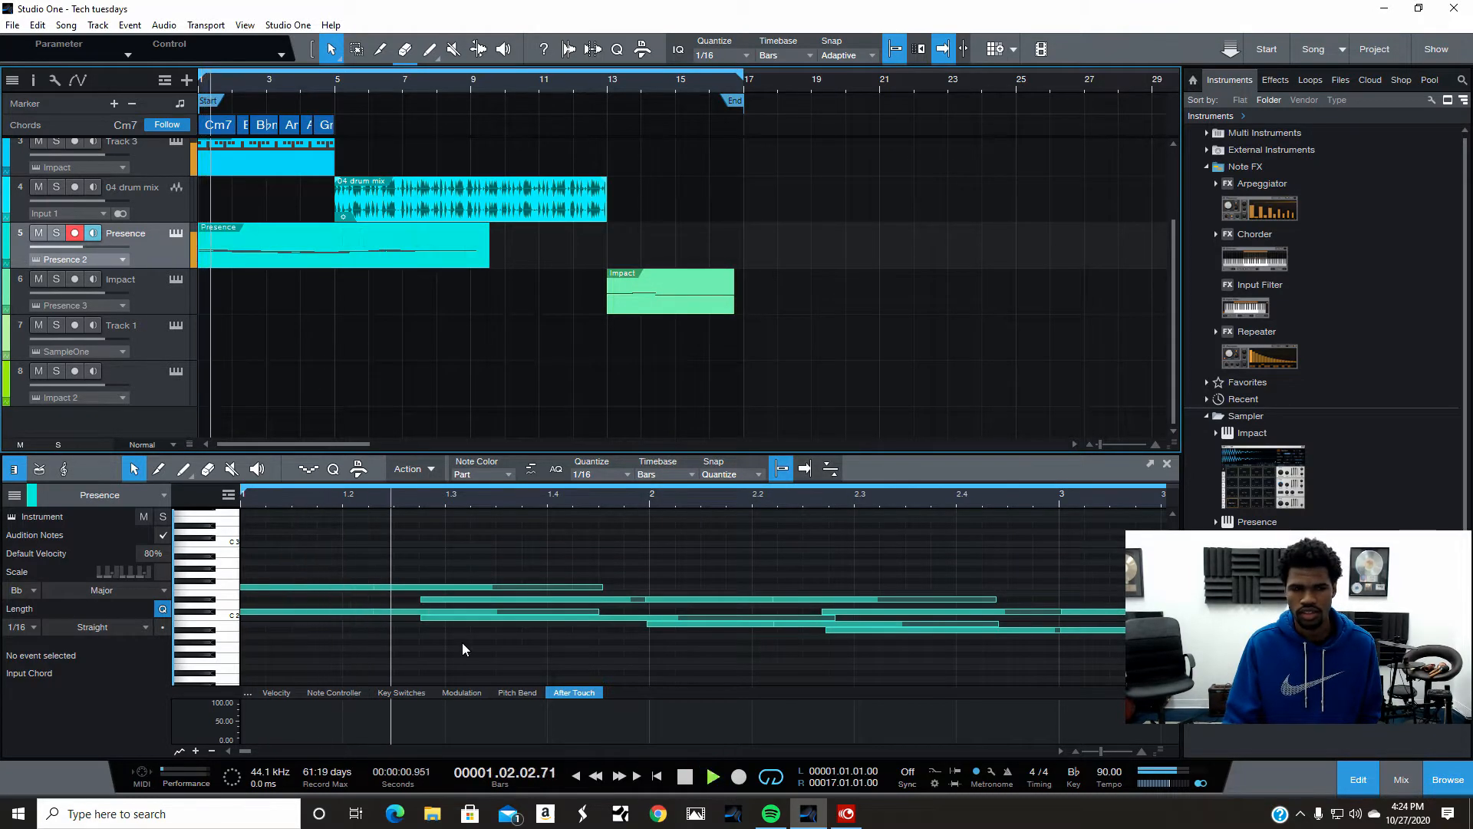
click(56, 233)
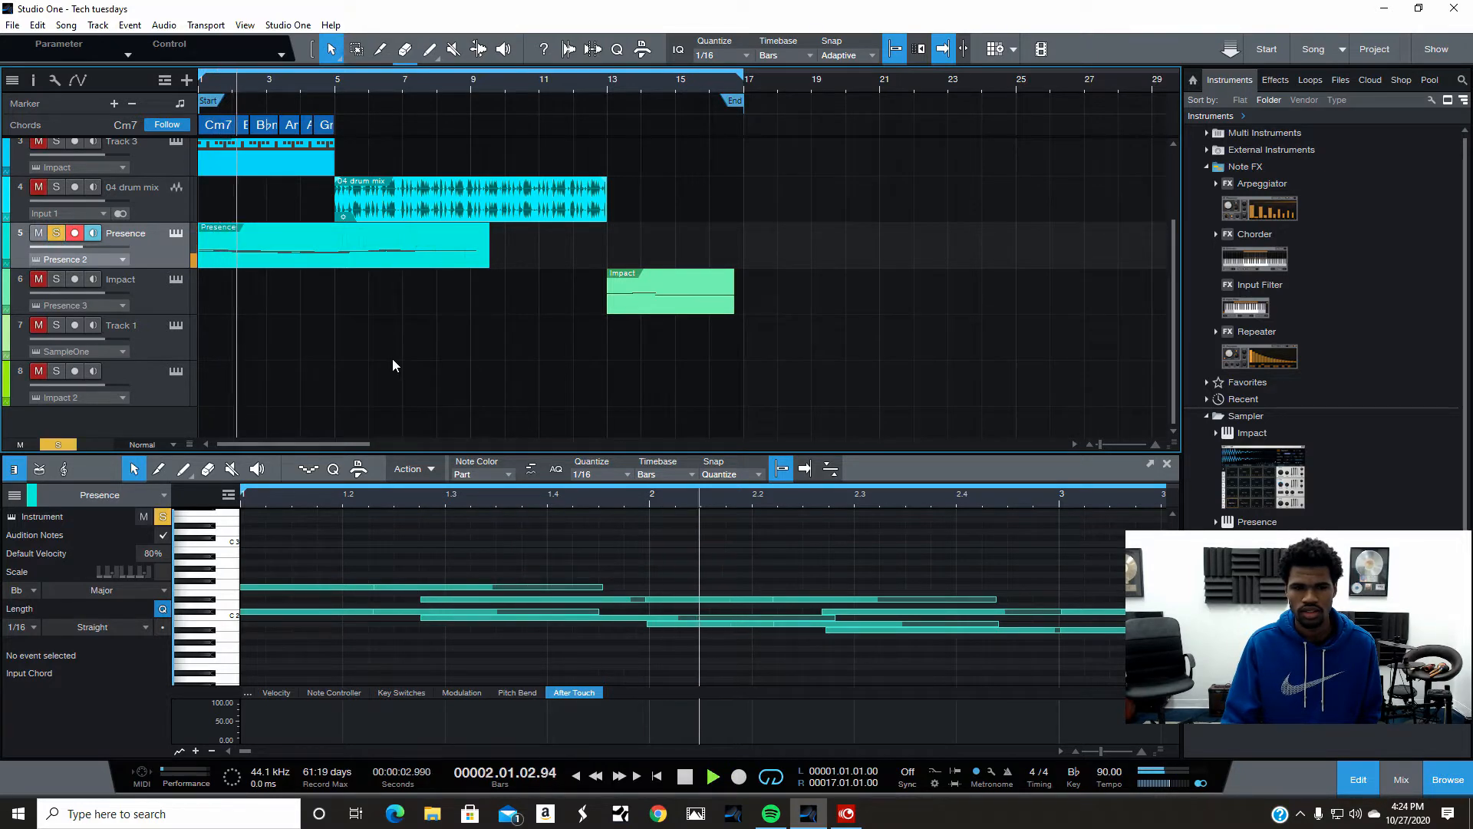
click(685, 776)
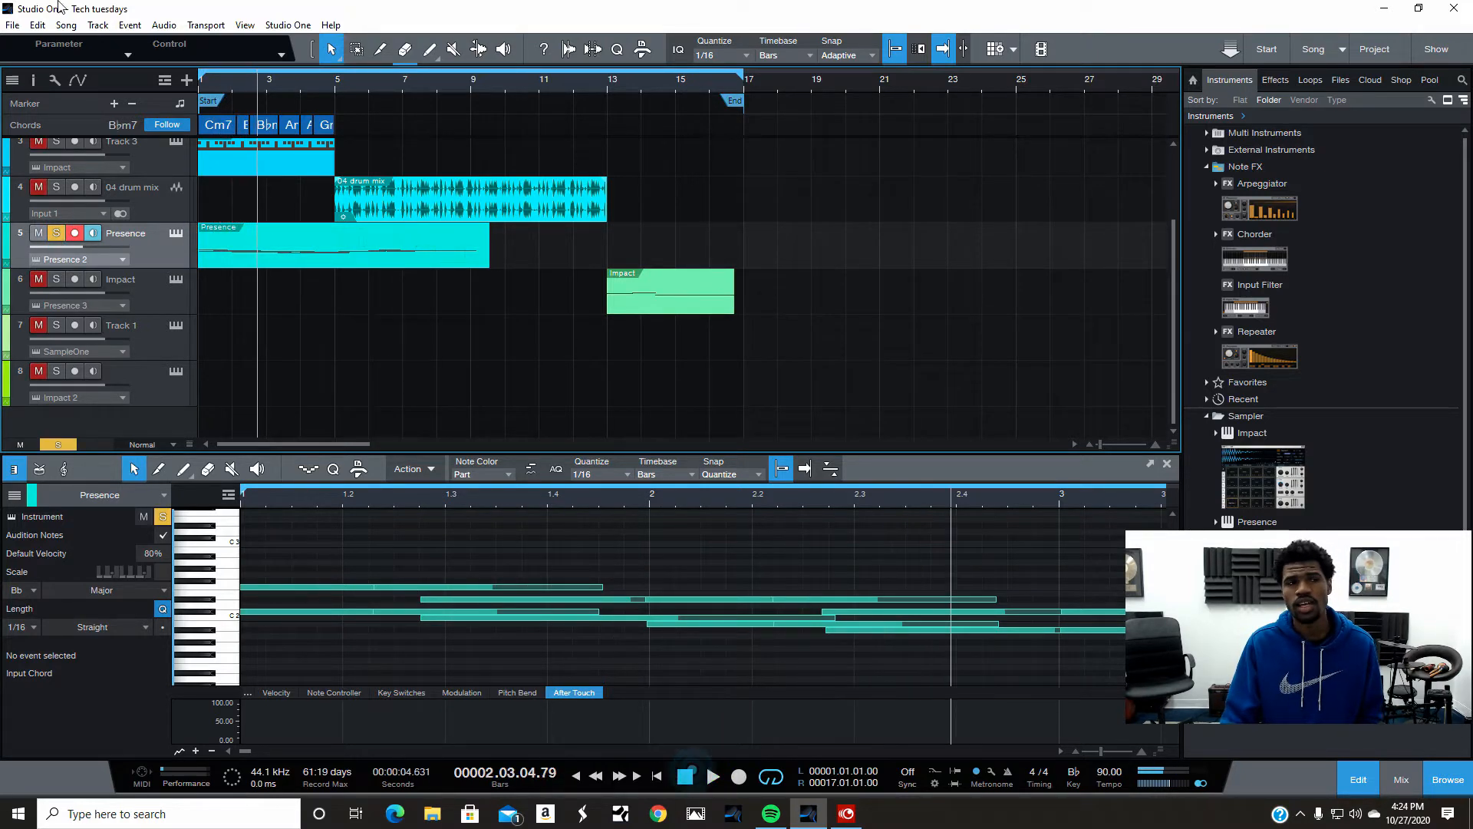
- Undo the note length change on the Presence part
right_click(354, 249)
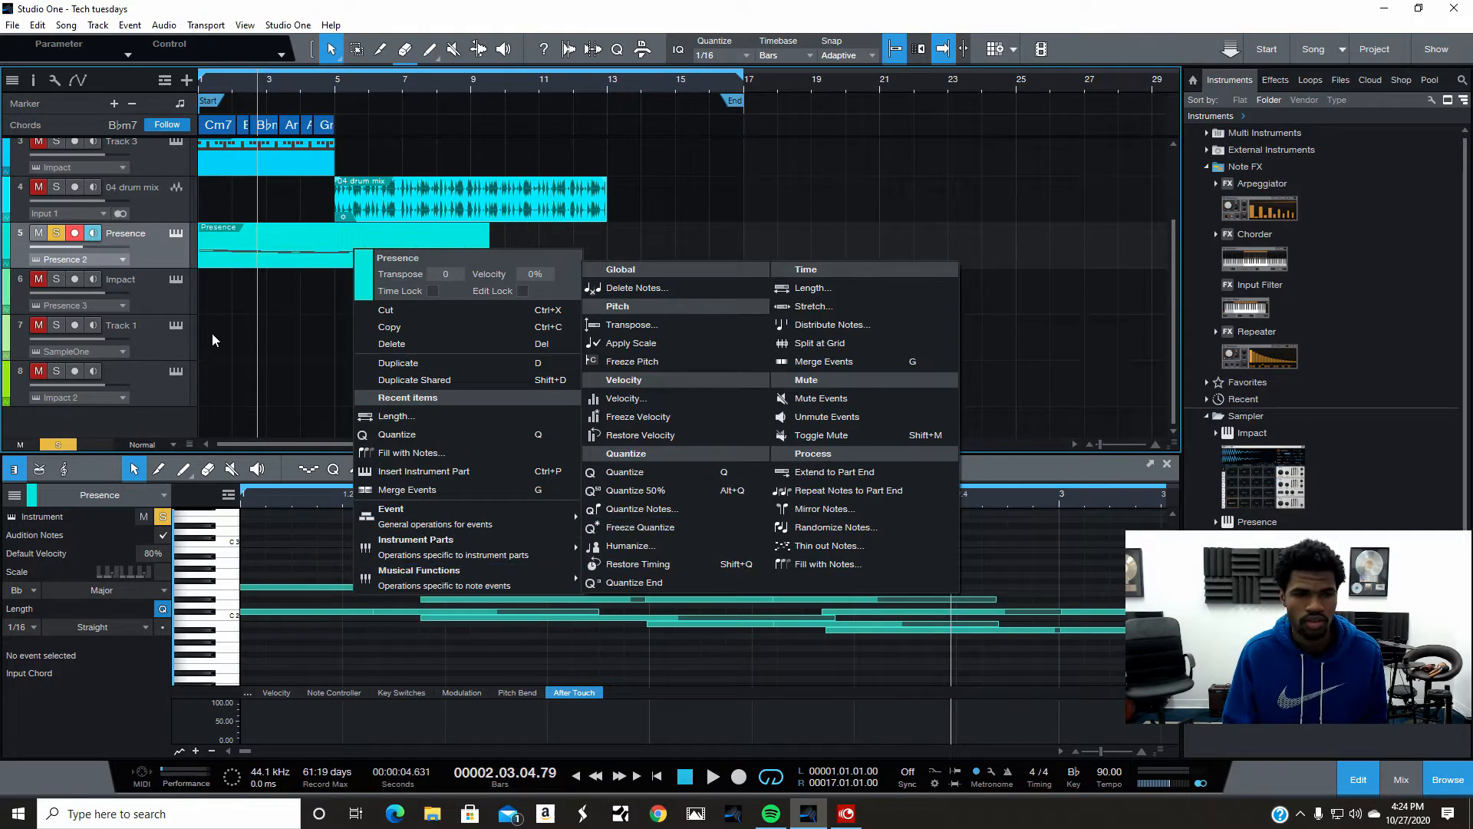
click(235, 333)
click(35, 27)
click(56, 44)
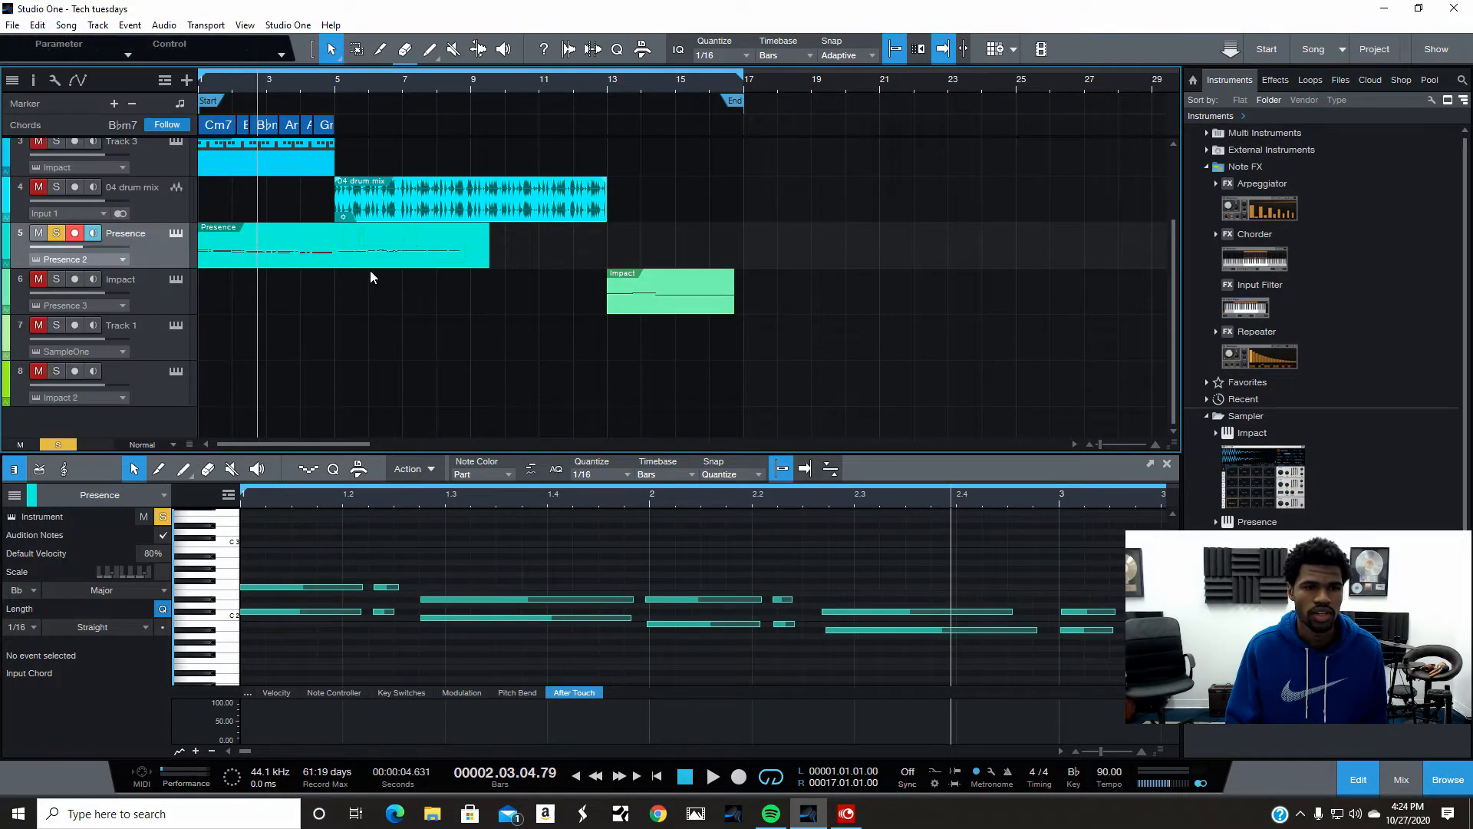
- Stretch the Presence part's notes to Double Tempo
right_click(328, 214)
click(284, 334)
right_click(314, 250)
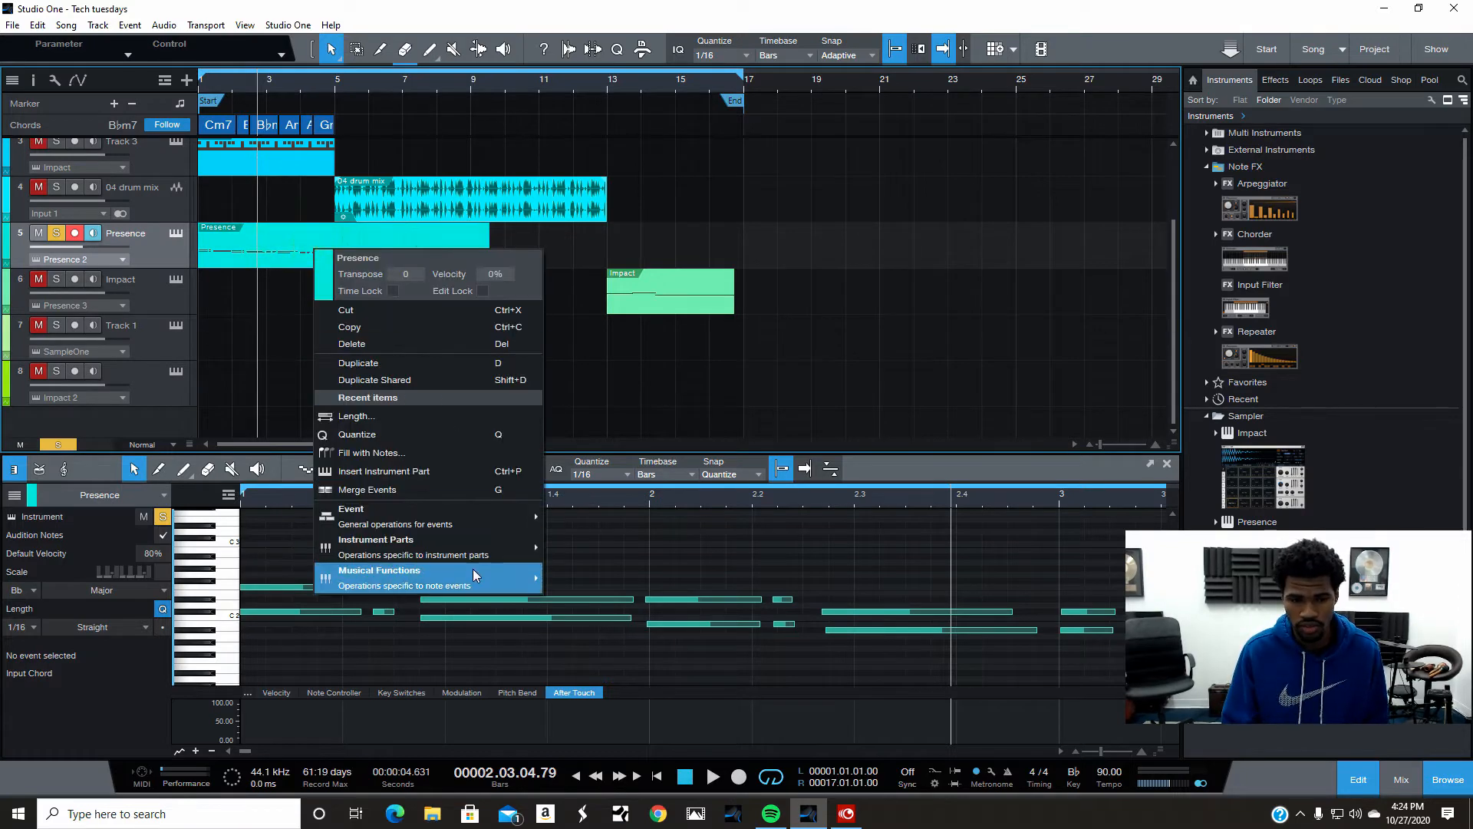
mouse_move(473, 570)
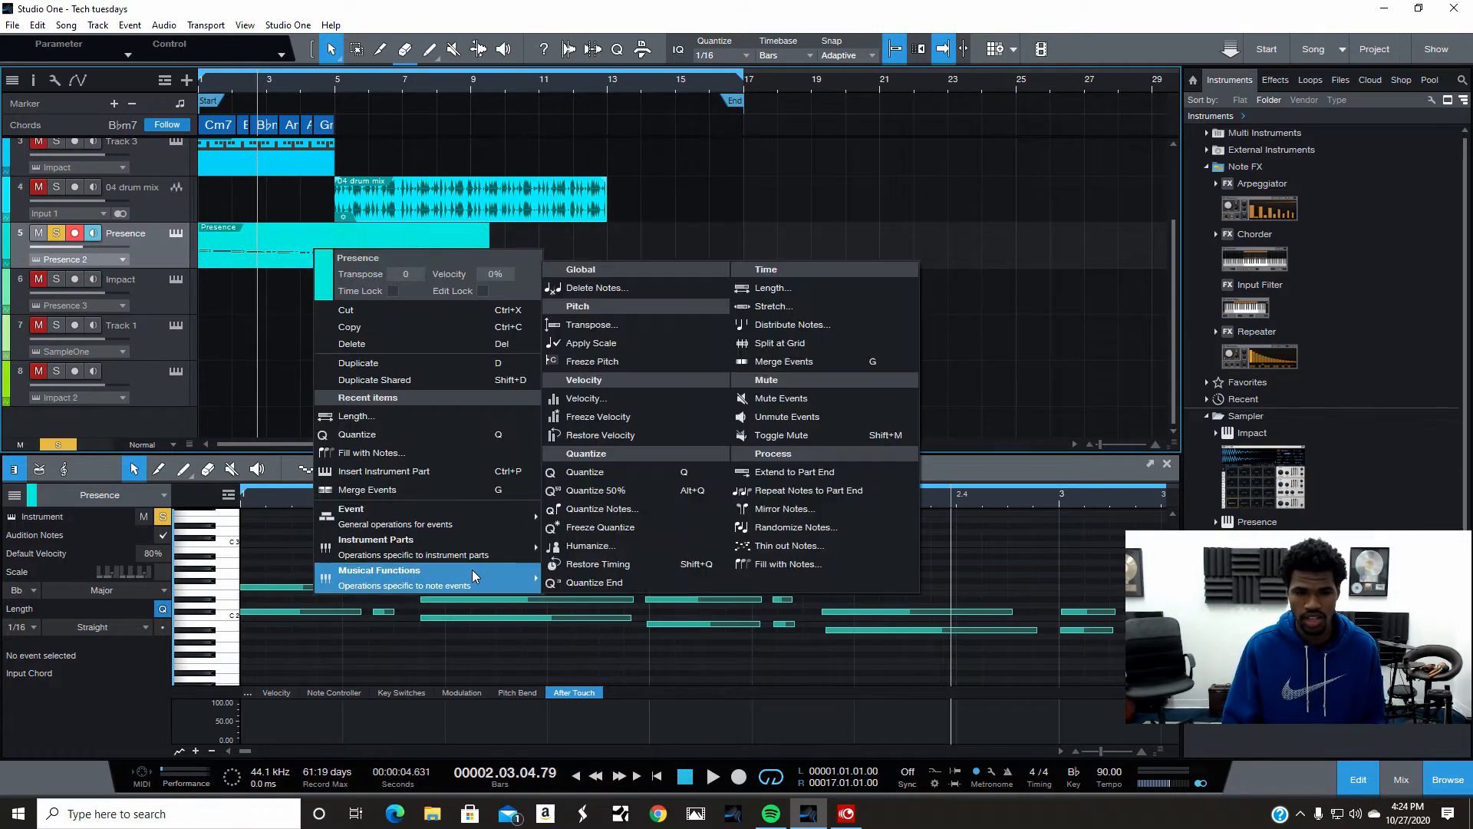
click(798, 312)
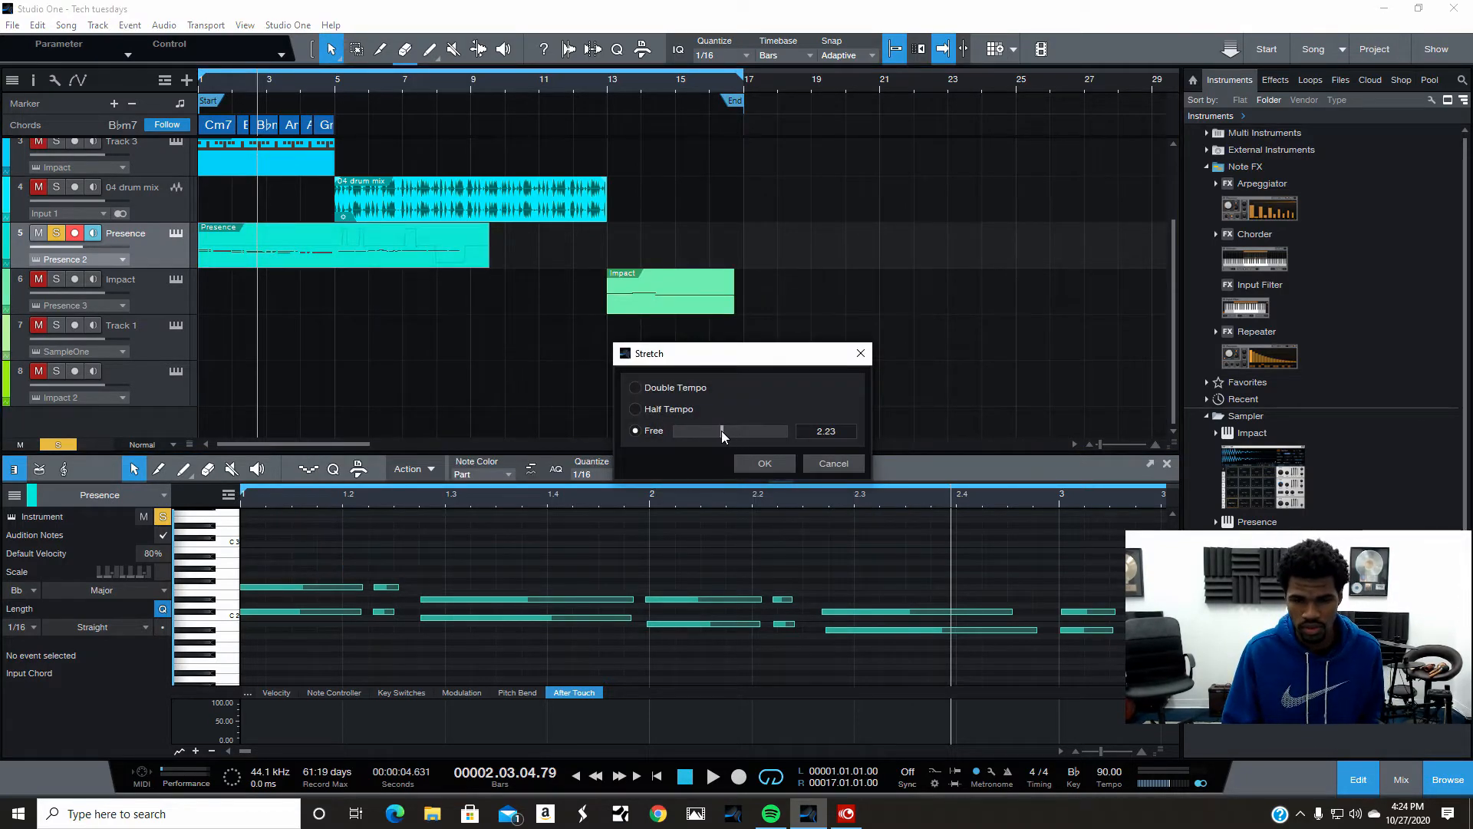
click(637, 388)
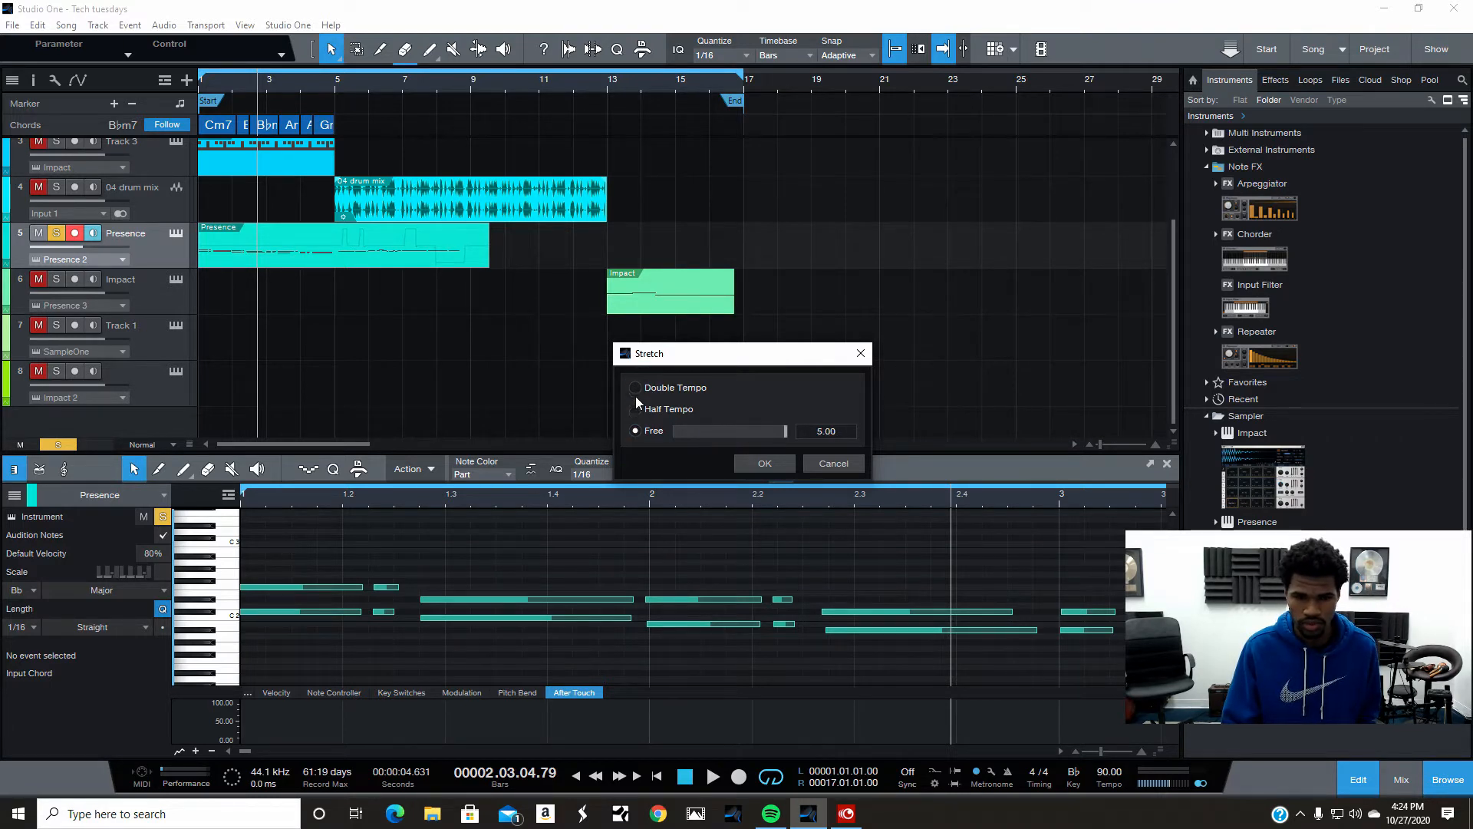
click(636, 387)
click(760, 464)
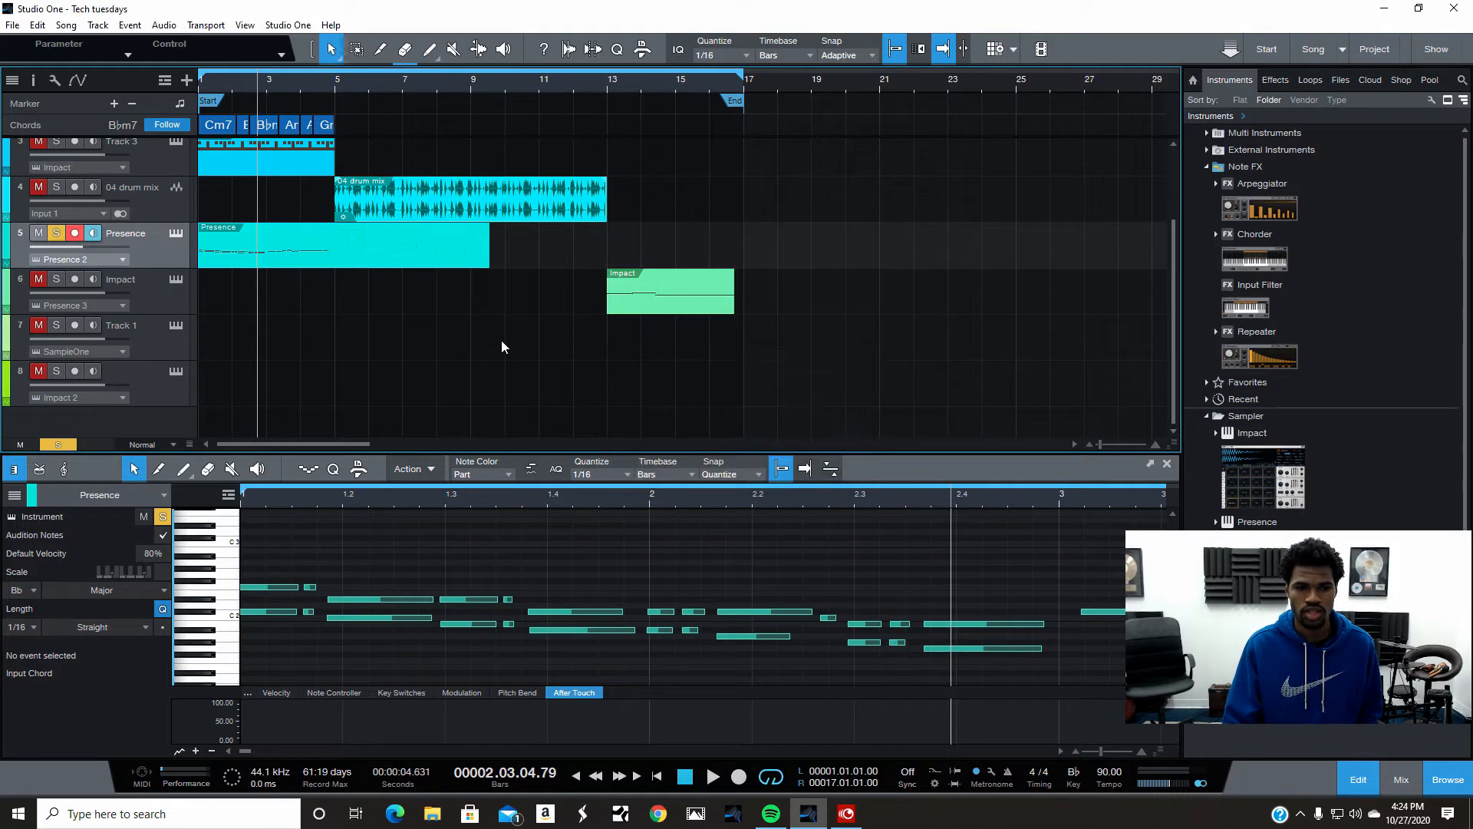
- Play back the stretched part from the start
click(682, 783)
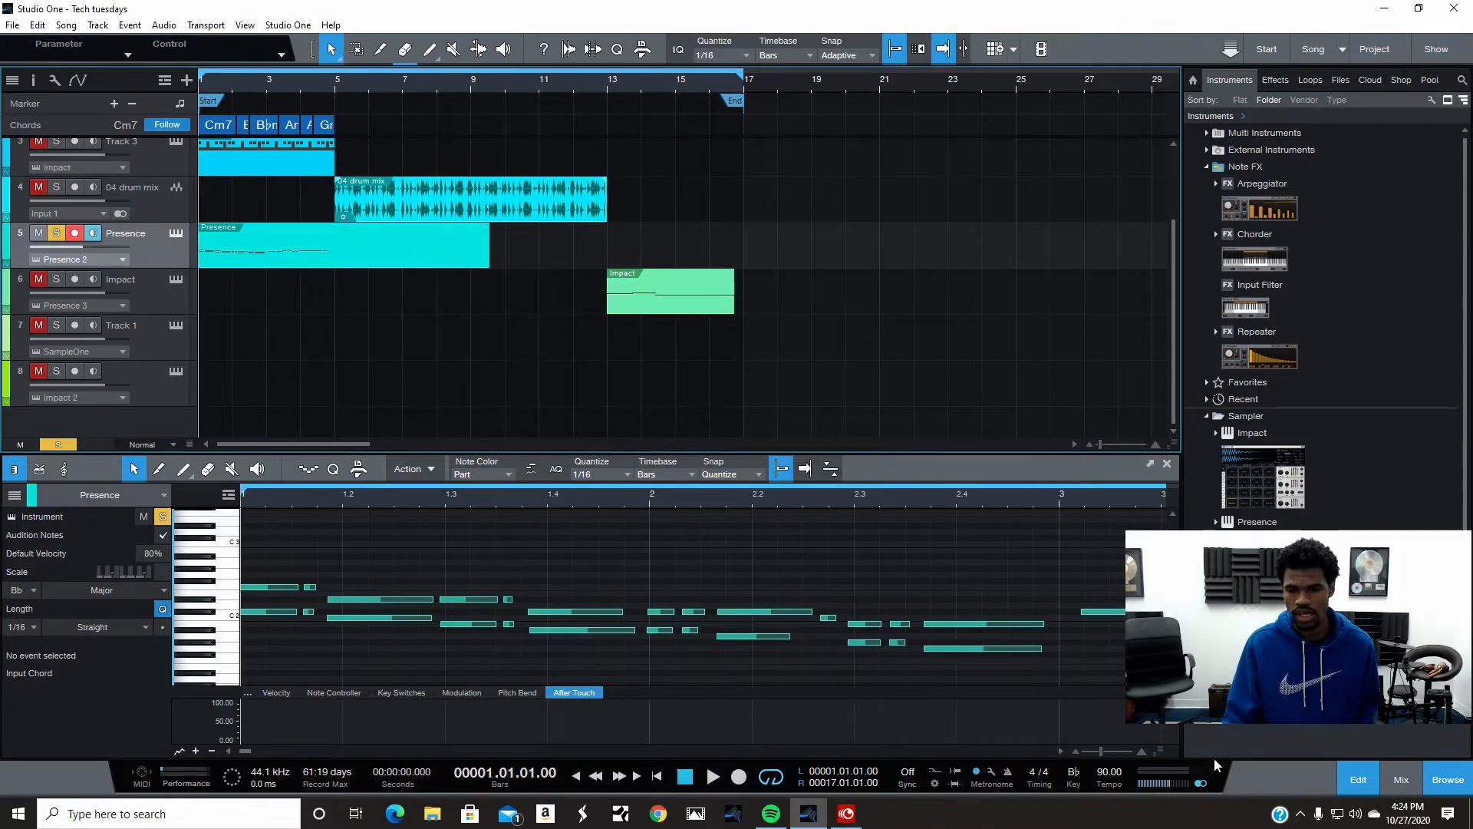
click(716, 777)
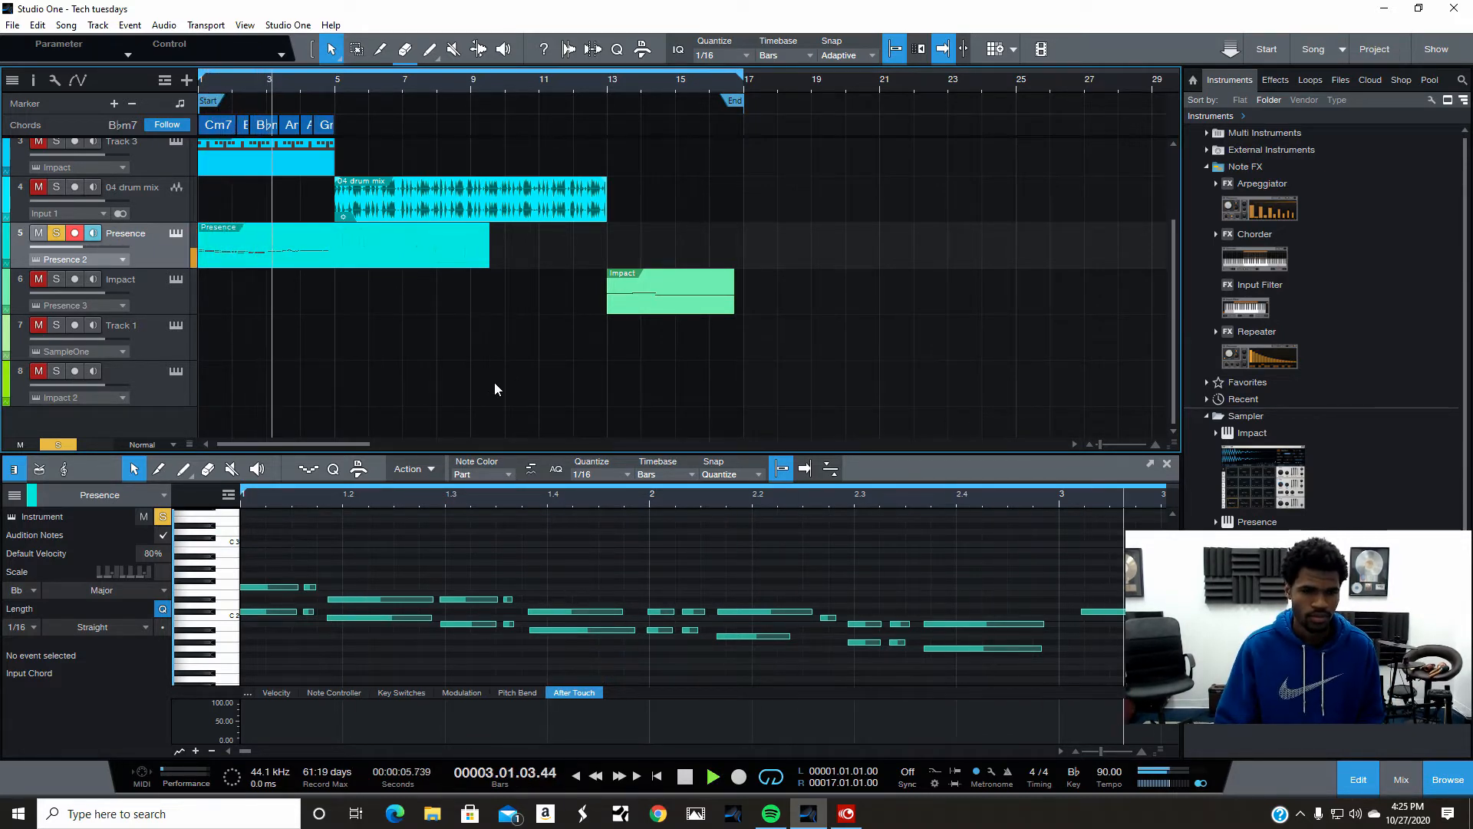
click(688, 777)
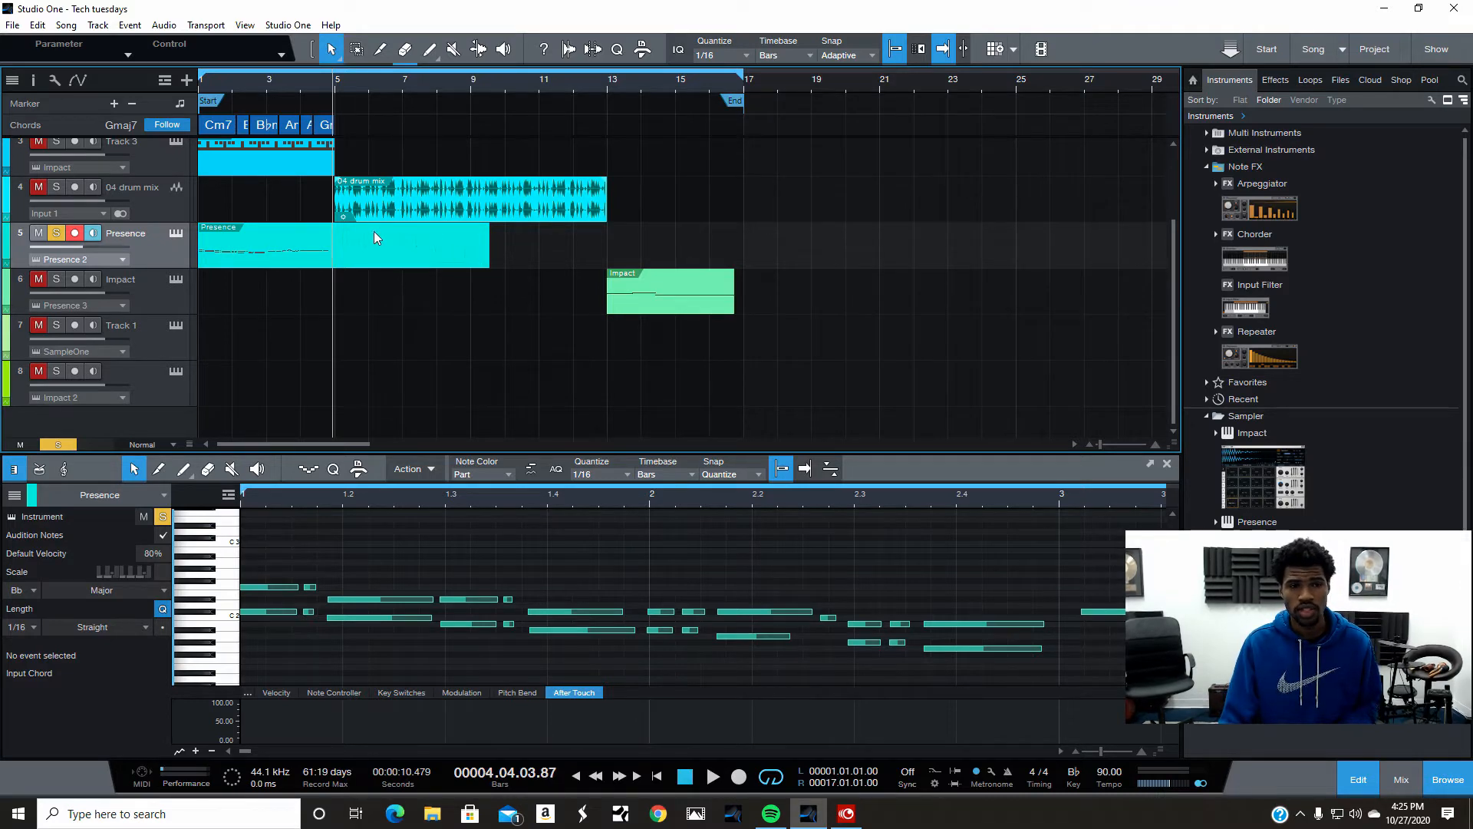
- Undo the stretch on the Presence part
click(38, 26)
click(77, 43)
click(376, 289)
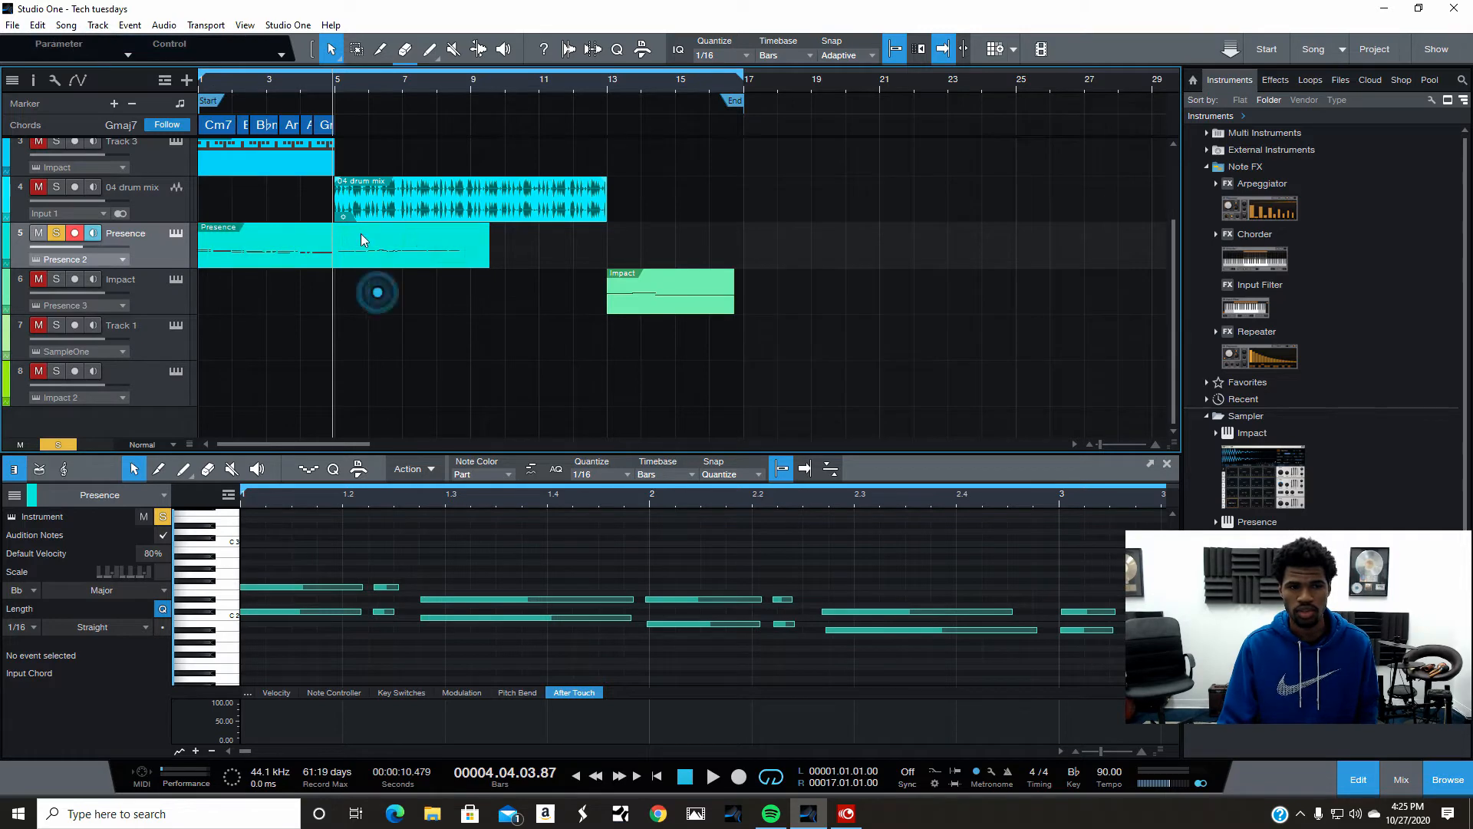
- Distribute the Presence part's notes at a 100% amount
right_click(361, 236)
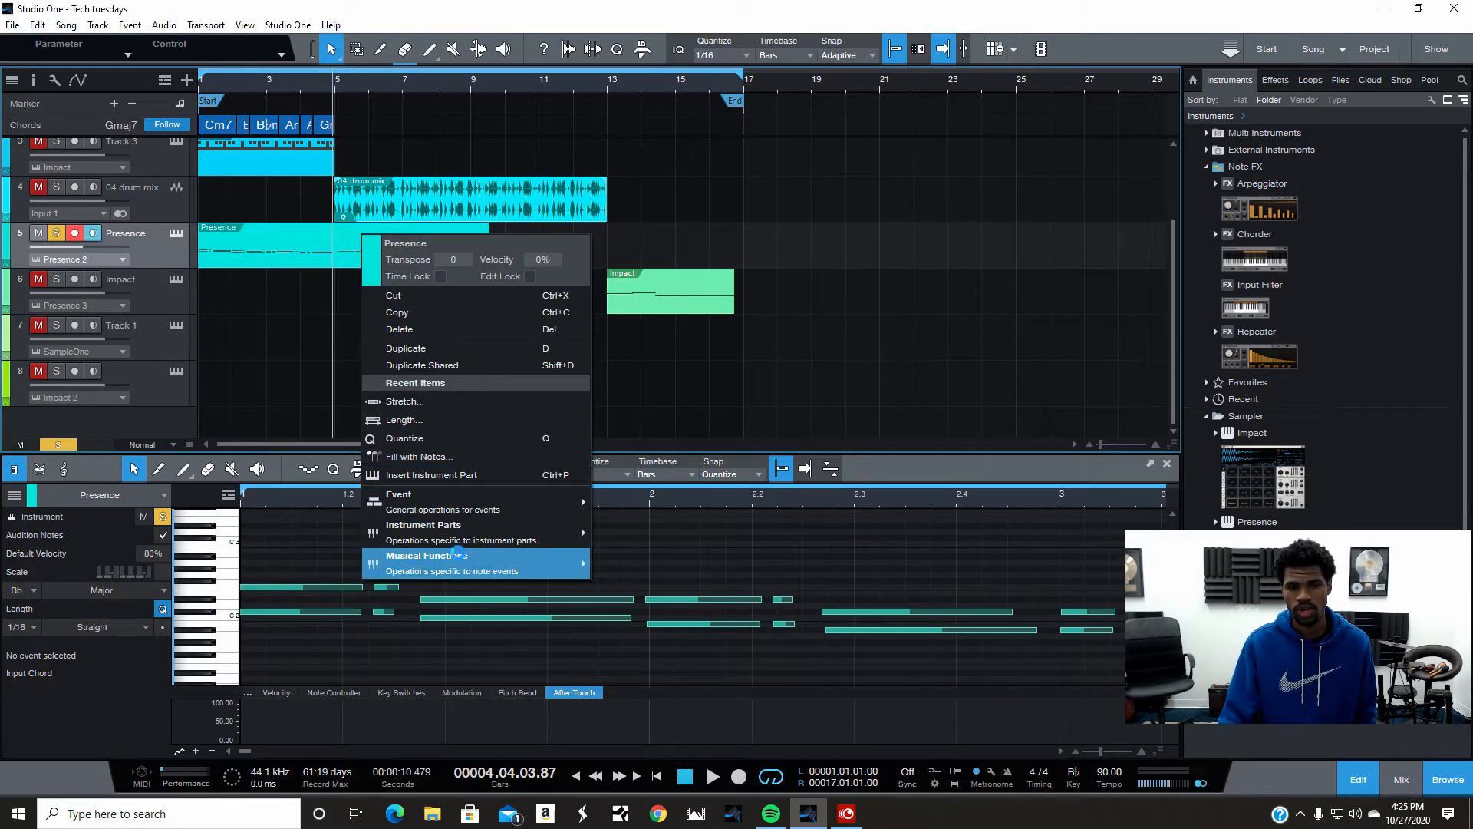
mouse_move(467, 539)
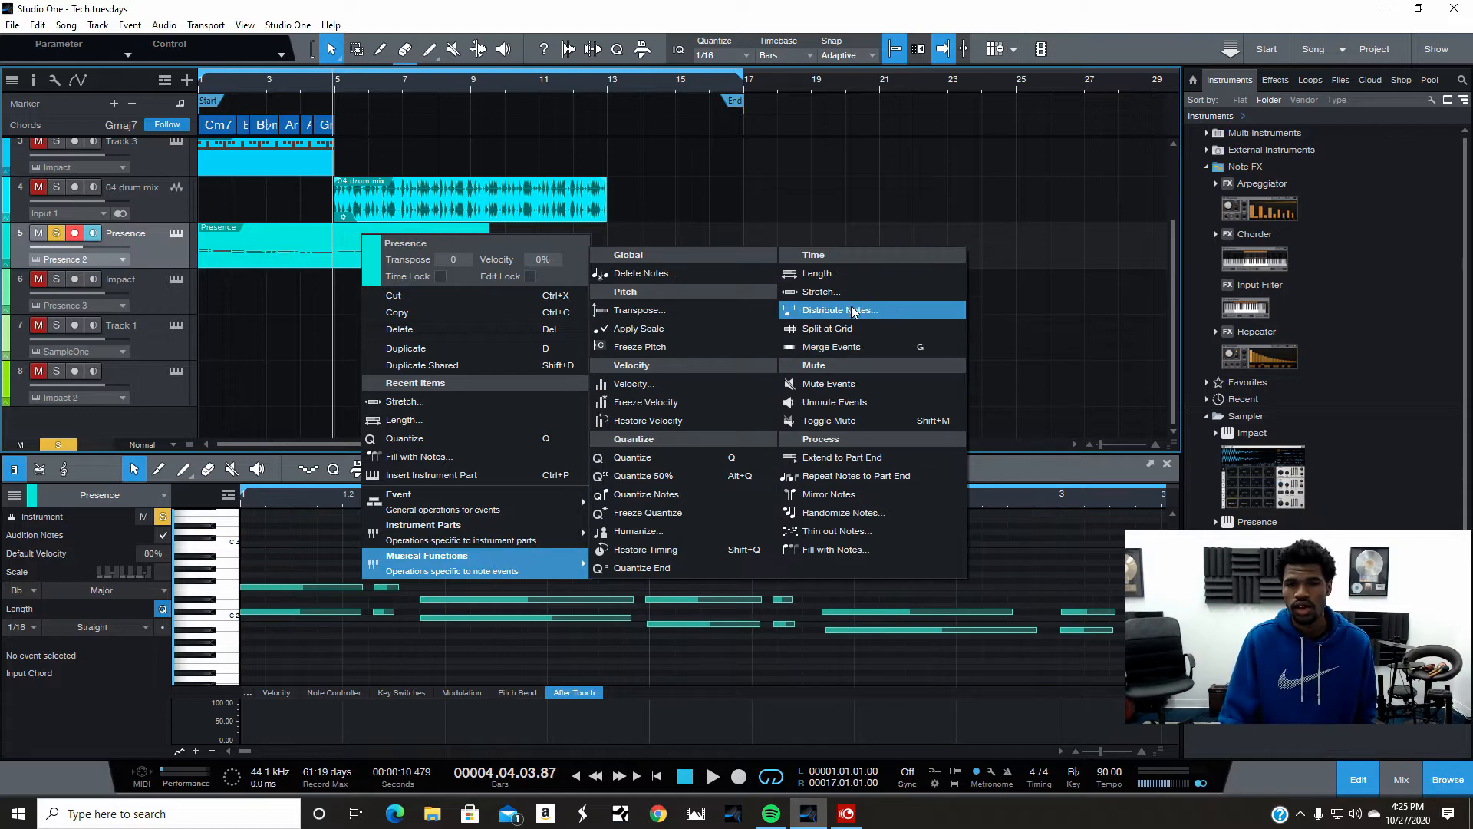
click(853, 310)
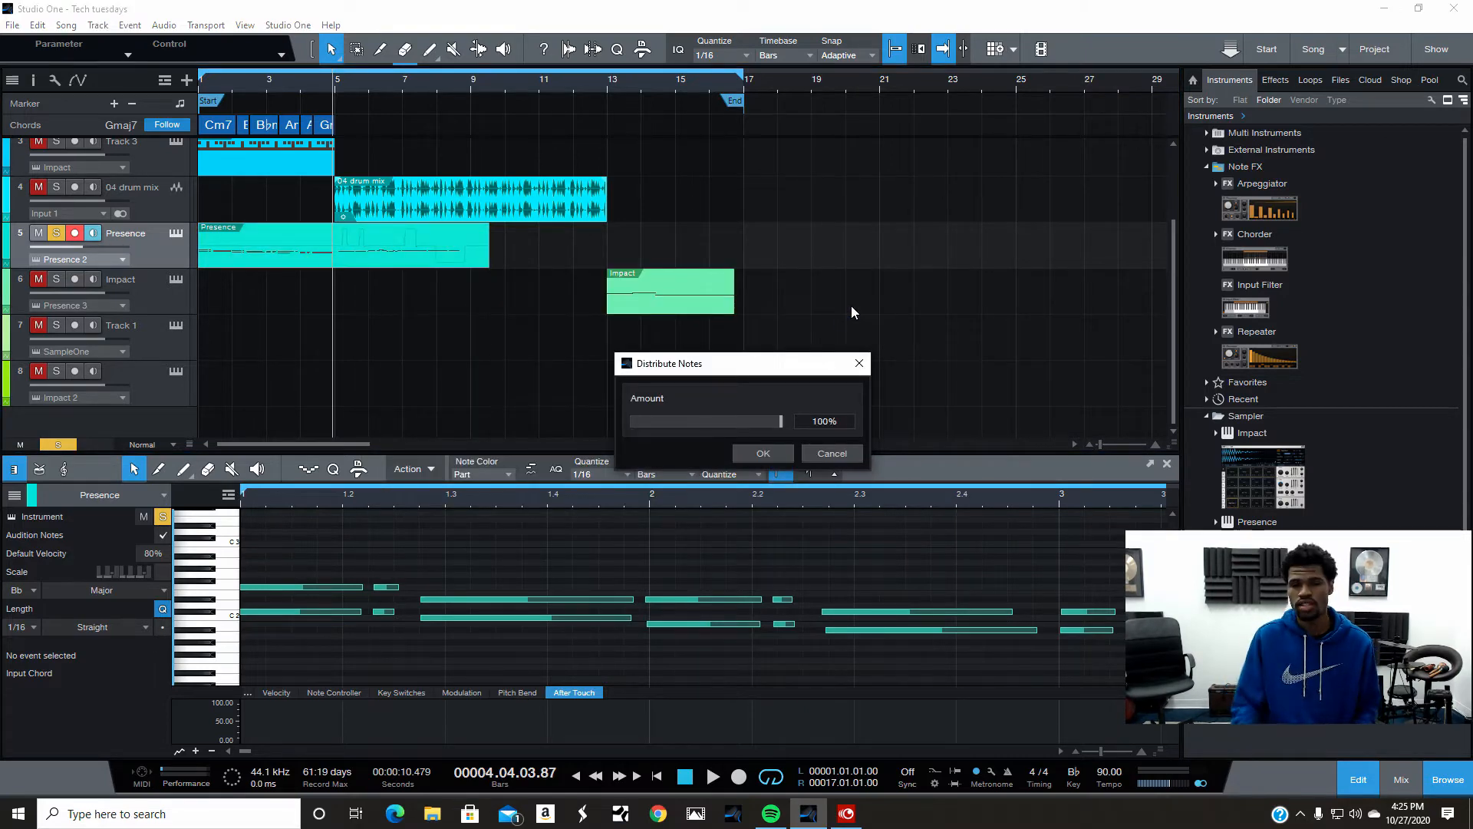
click(771, 454)
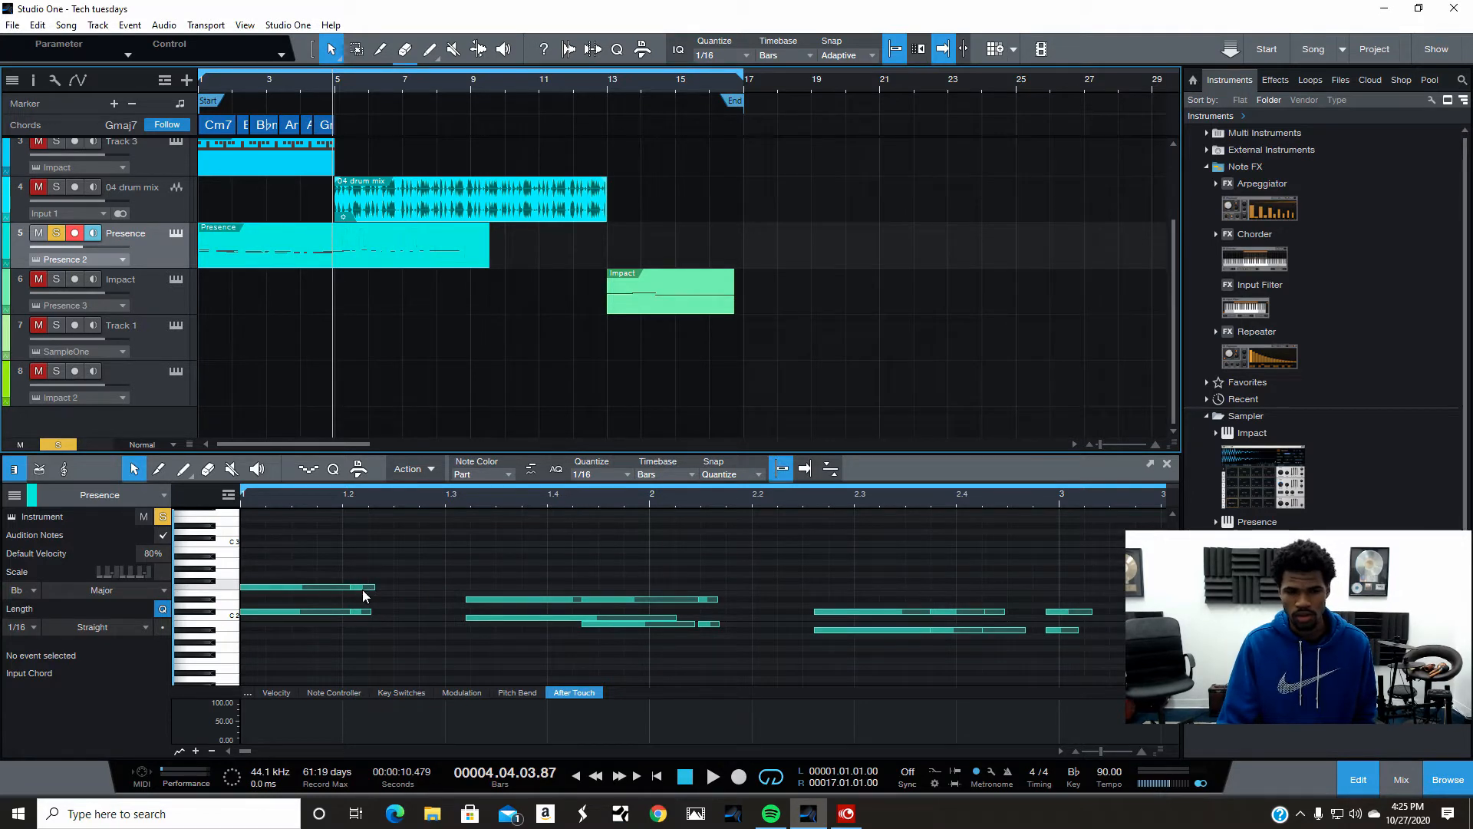
- Play back the distributed notes from the start
click(656, 776)
click(713, 776)
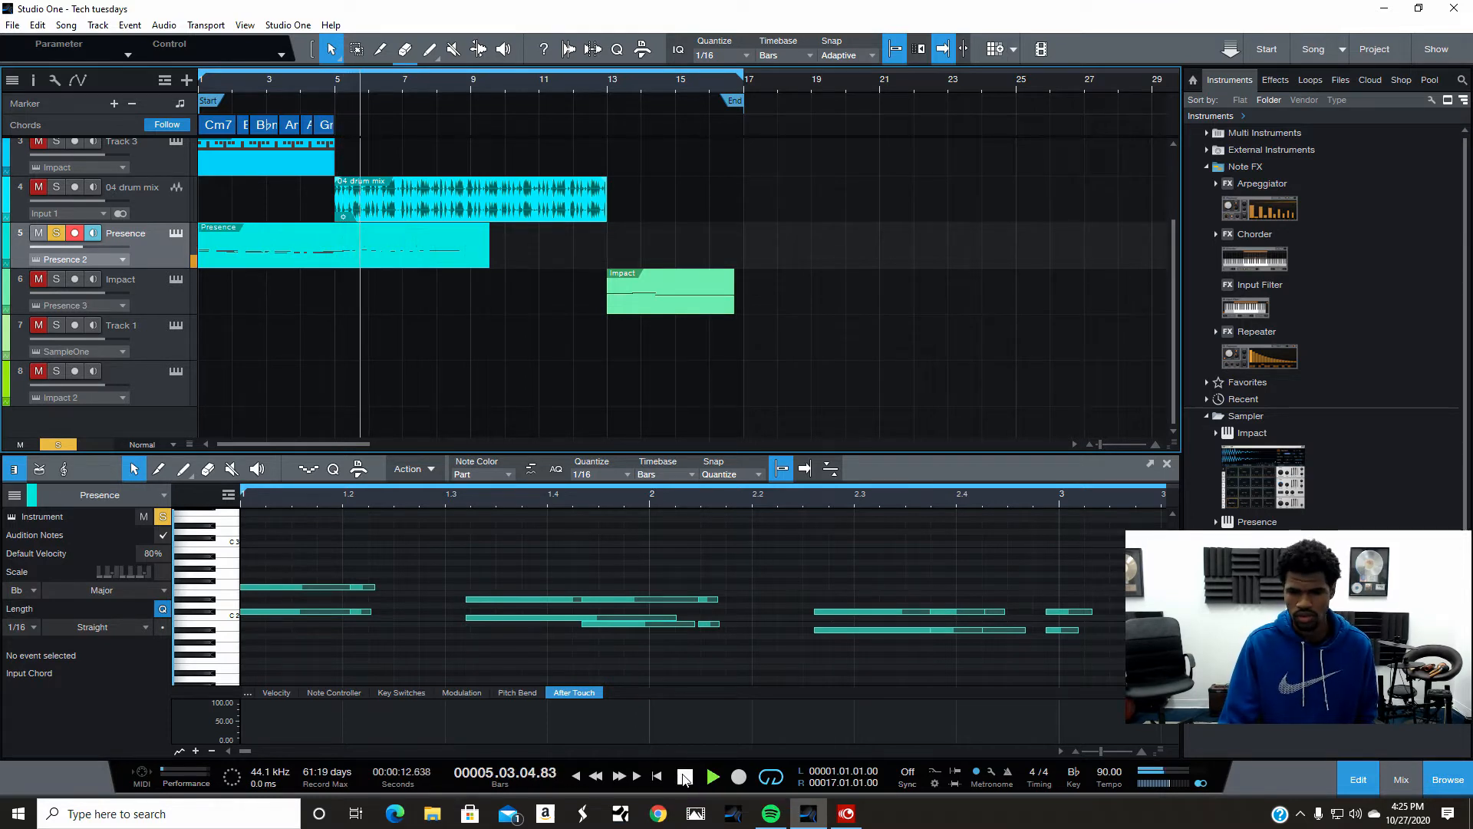
click(657, 776)
click(685, 777)
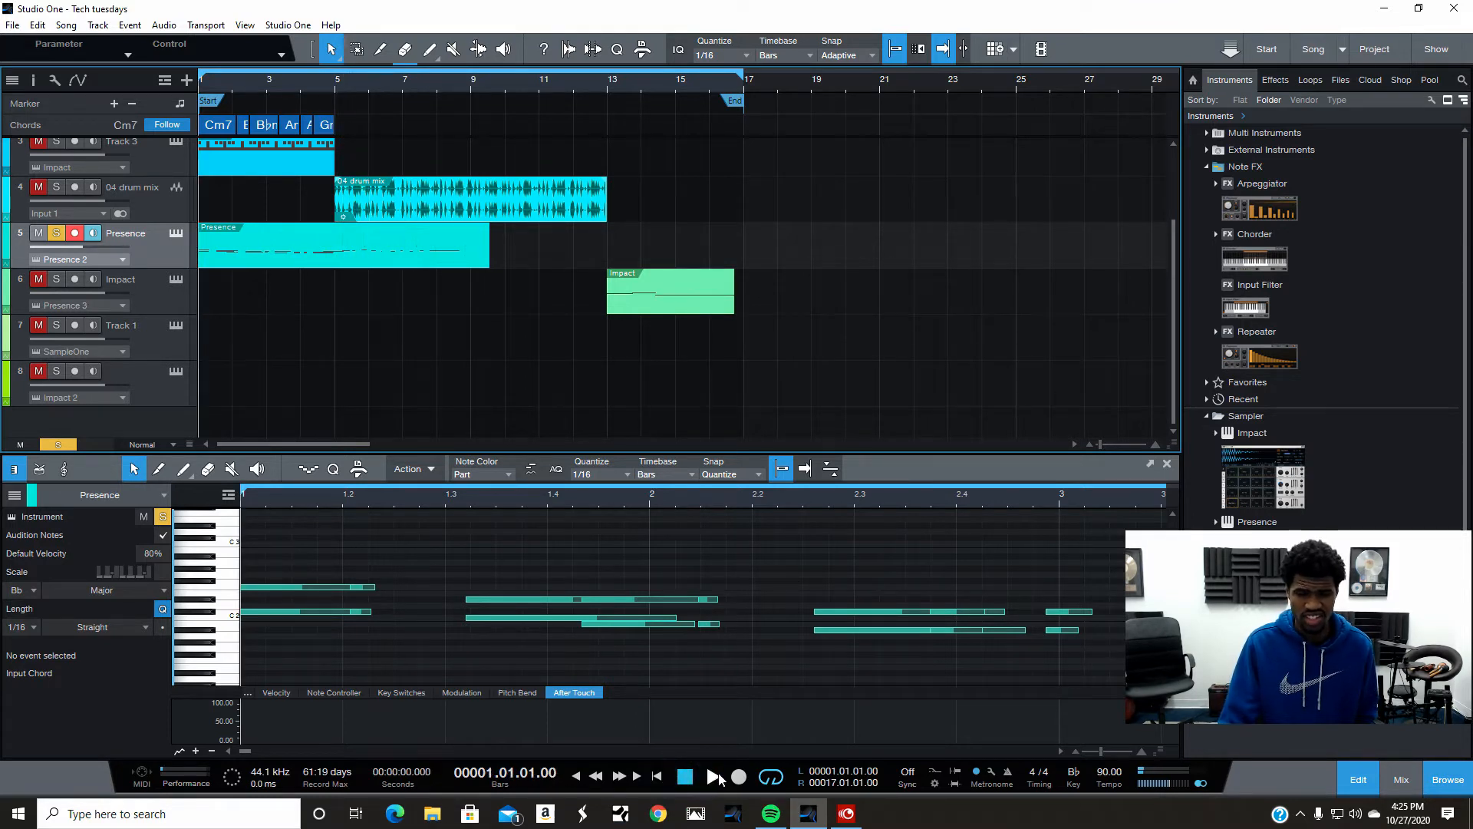
click(718, 777)
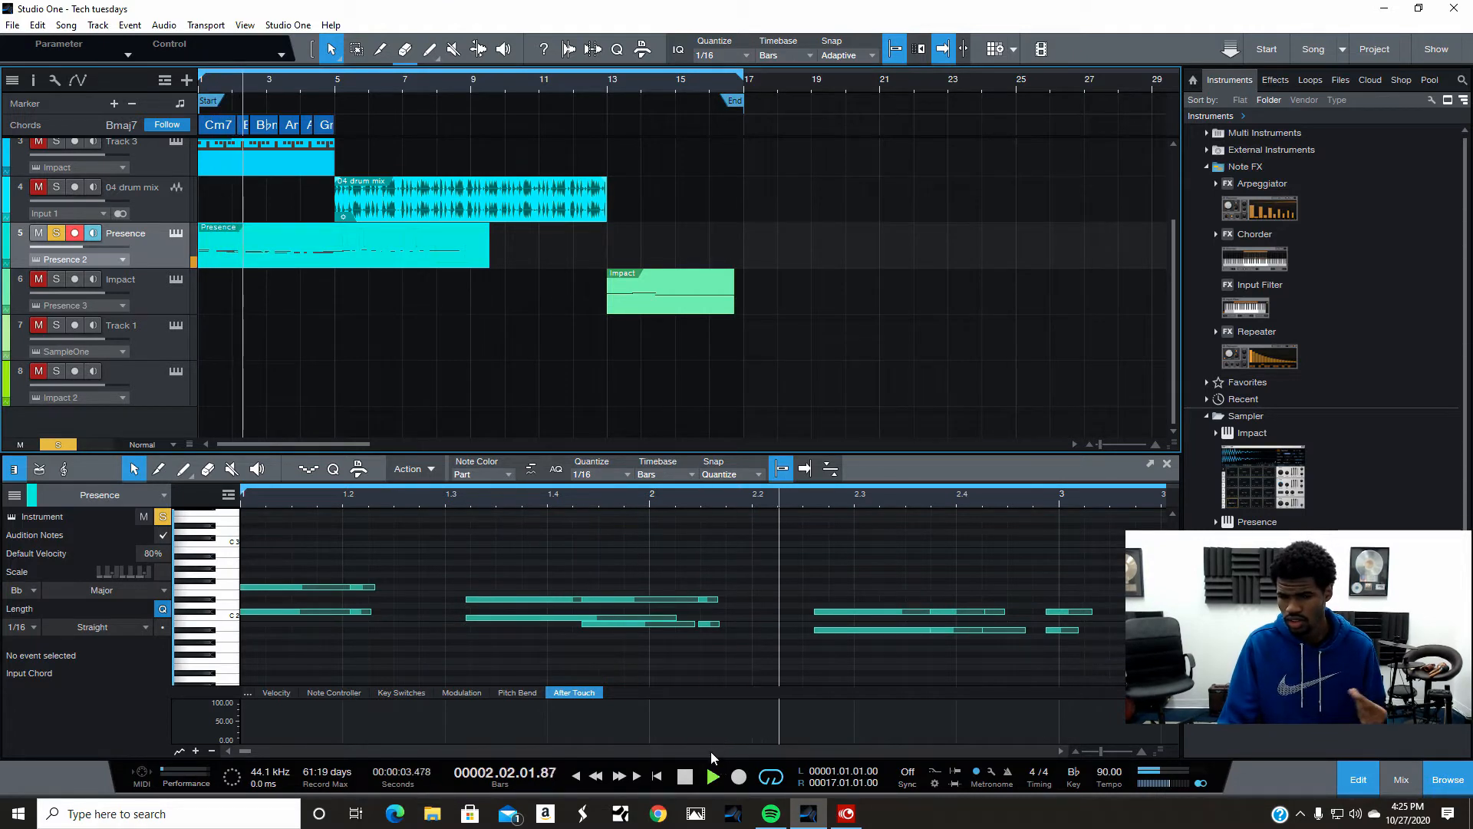
click(688, 781)
click(655, 776)
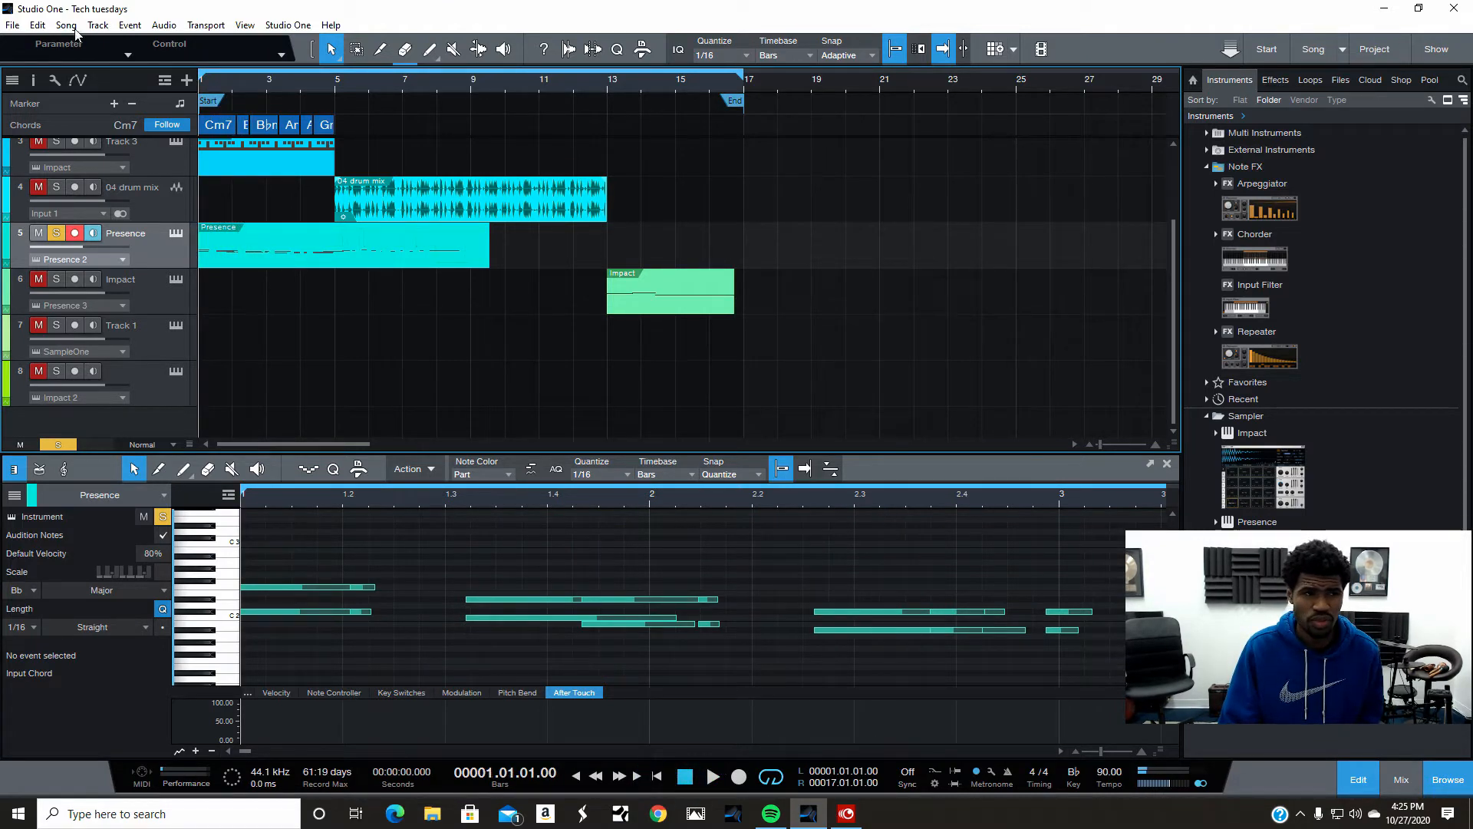
- Undo the note distribution
click(36, 26)
click(77, 41)
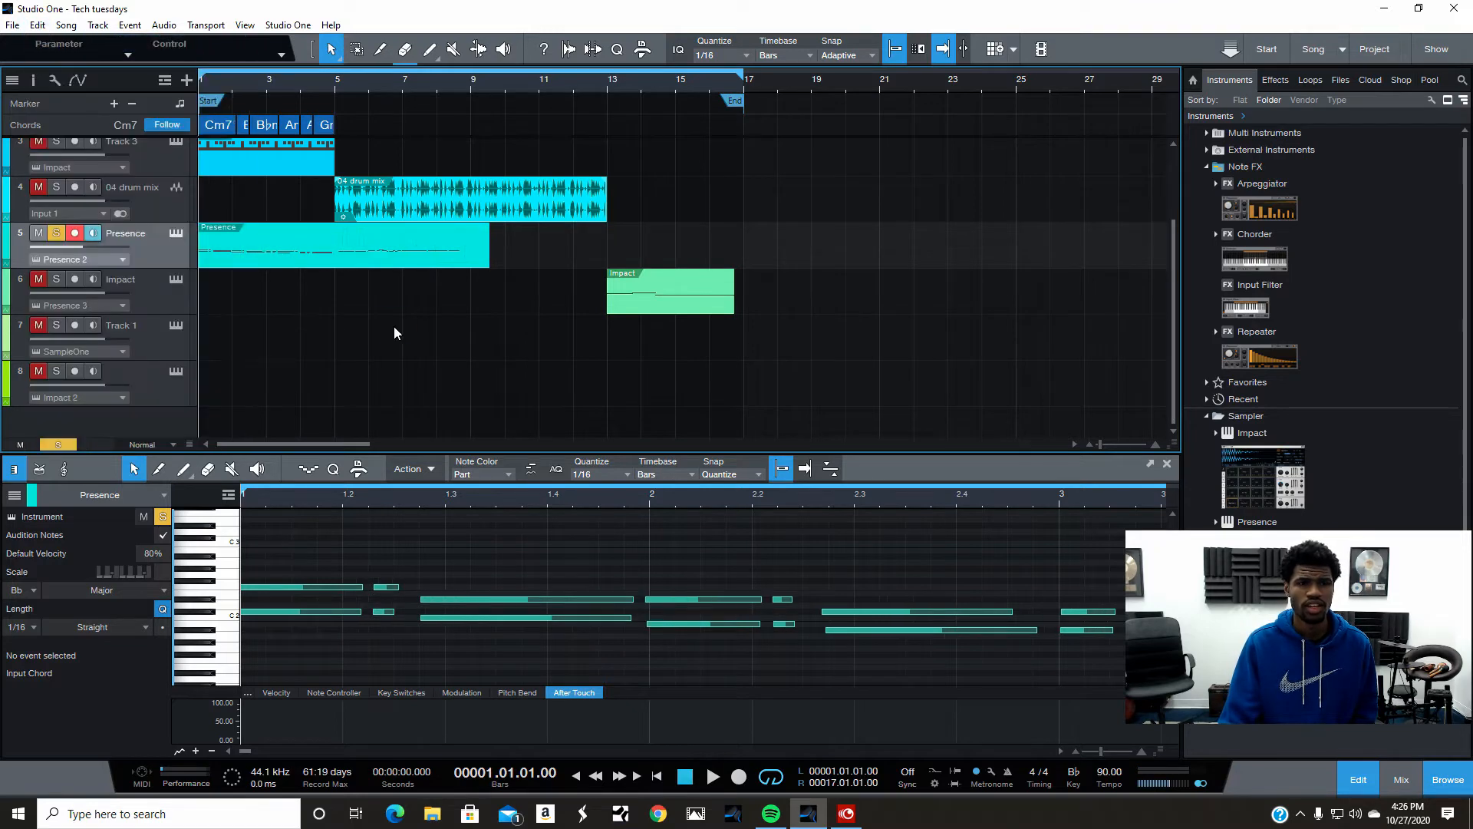
- Split the Presence part's notes at the grid
right_click(382, 250)
mouse_move(468, 577)
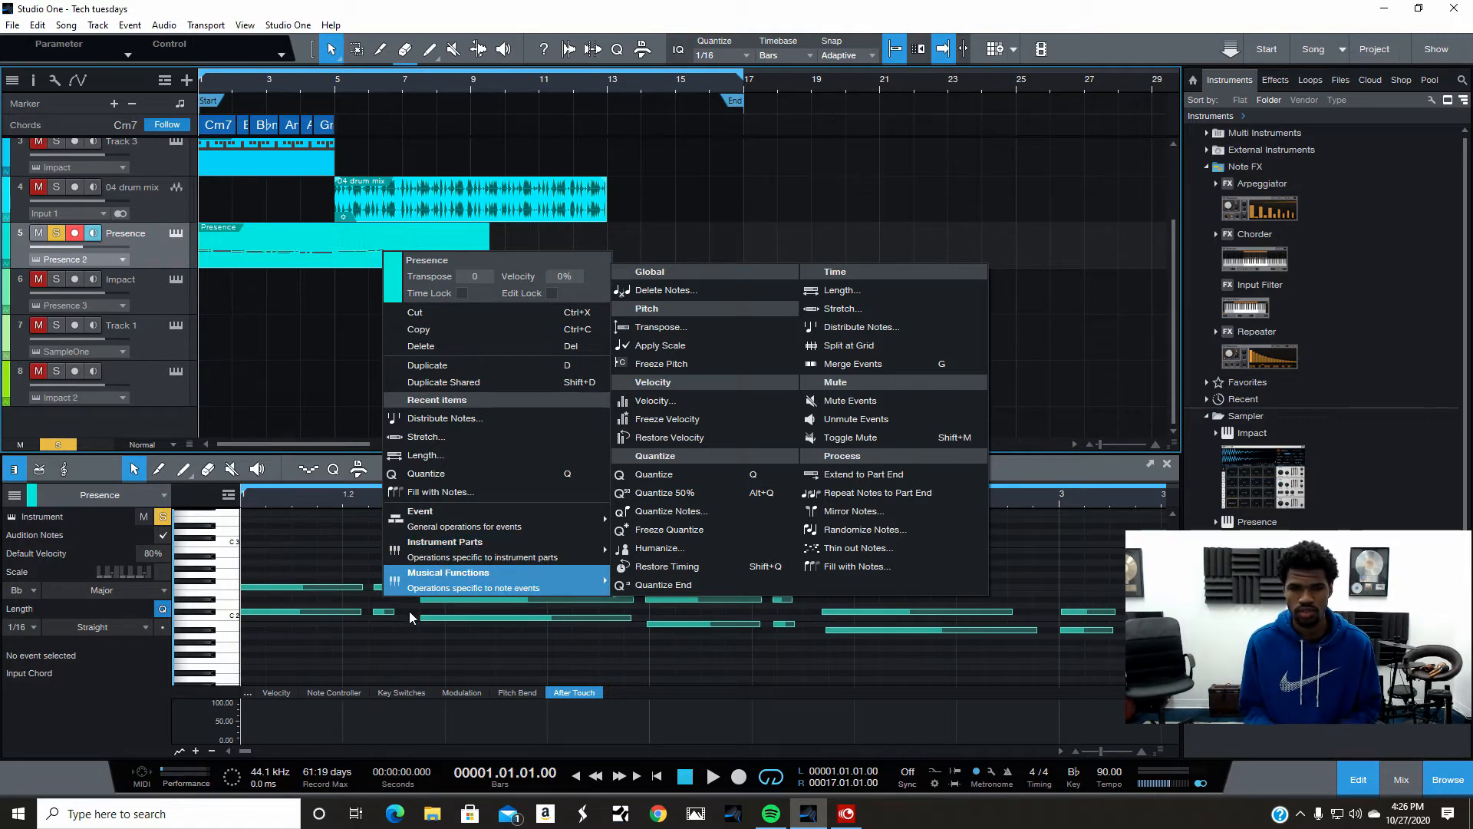
click(911, 349)
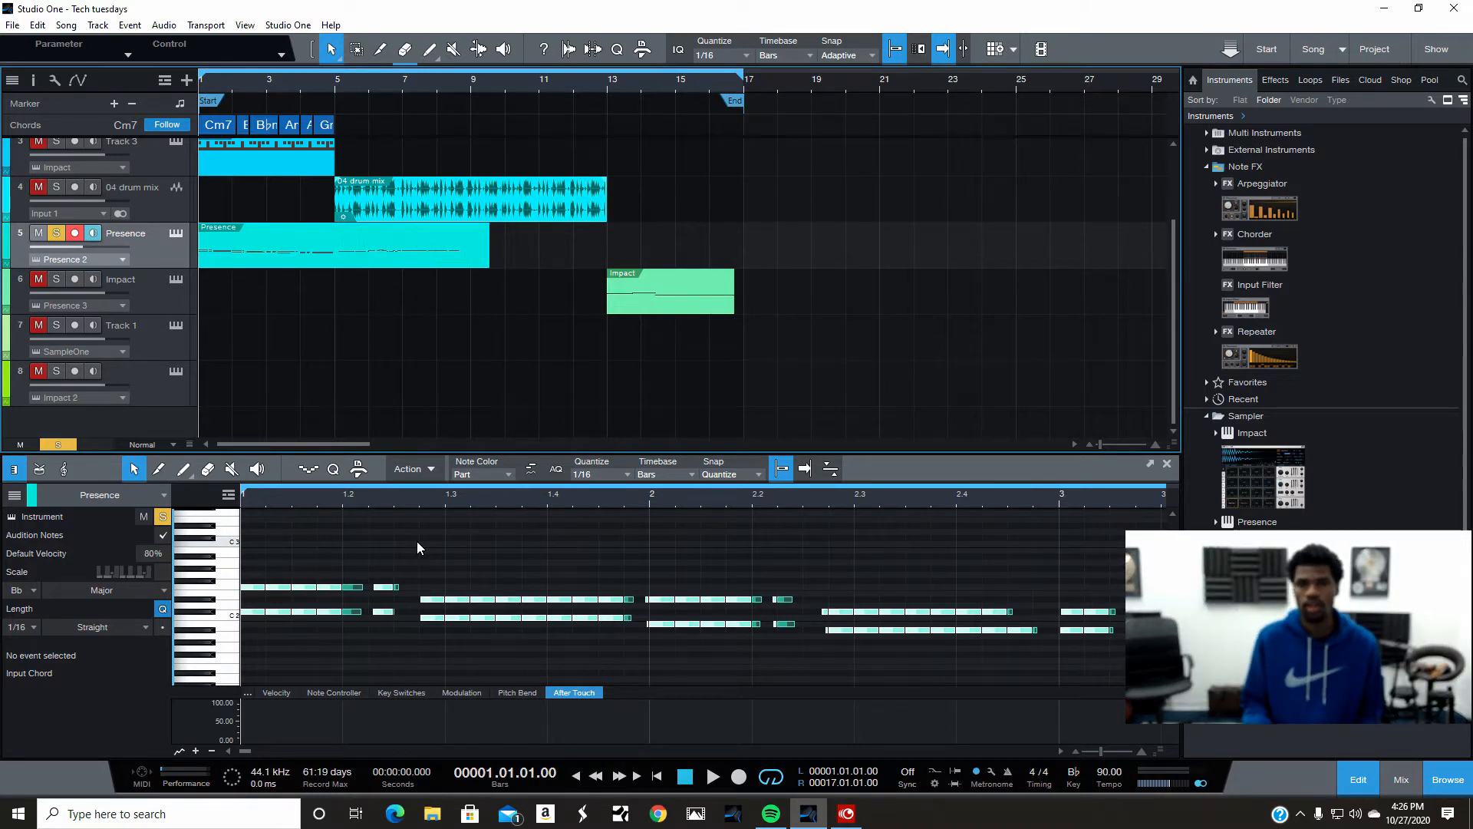
- Move the first split note segment down to Gb1 in the note editor
click(275, 583)
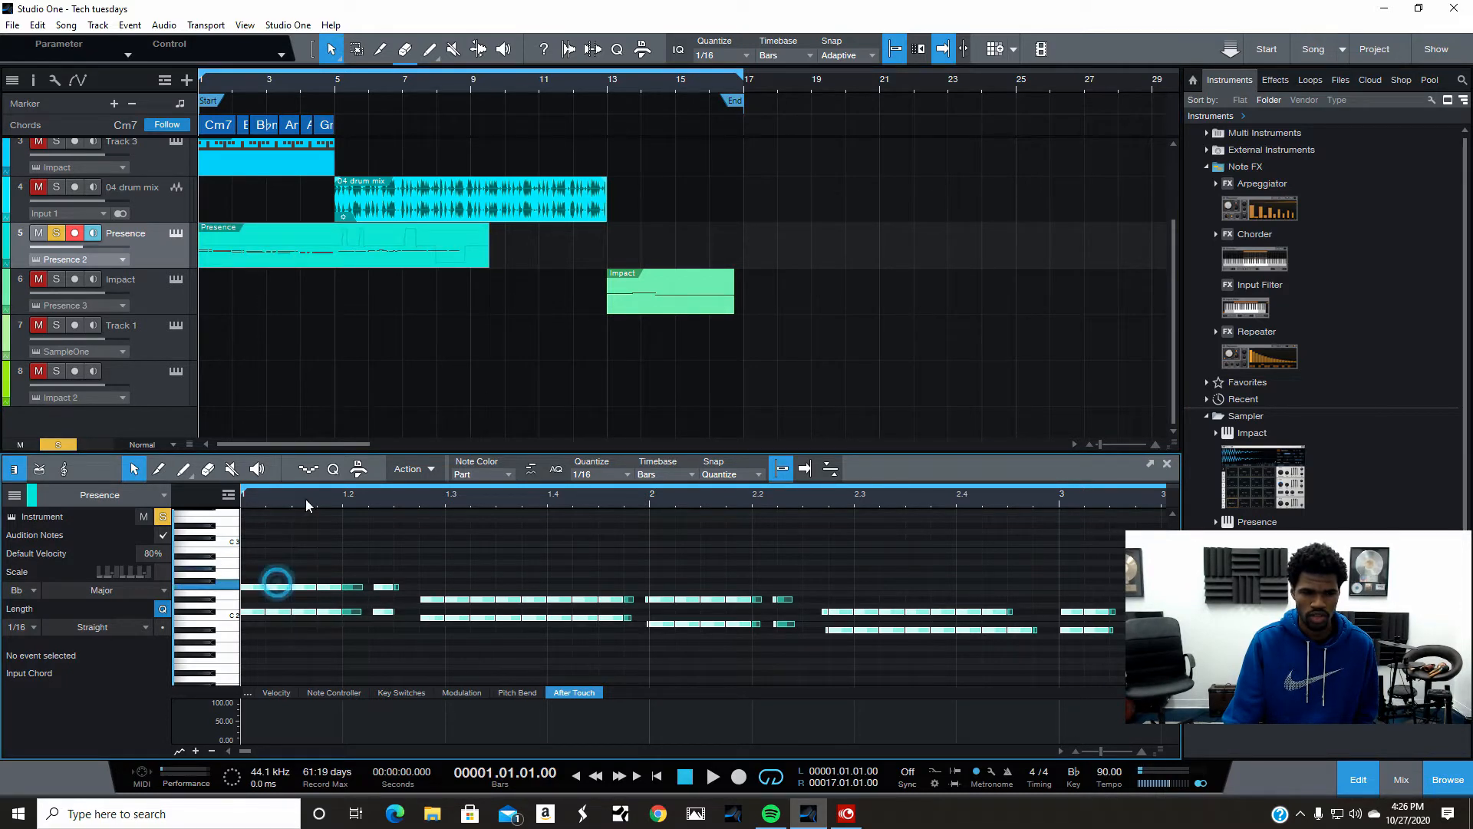
click(335, 369)
click(283, 587)
drag(283, 581, 277, 653)
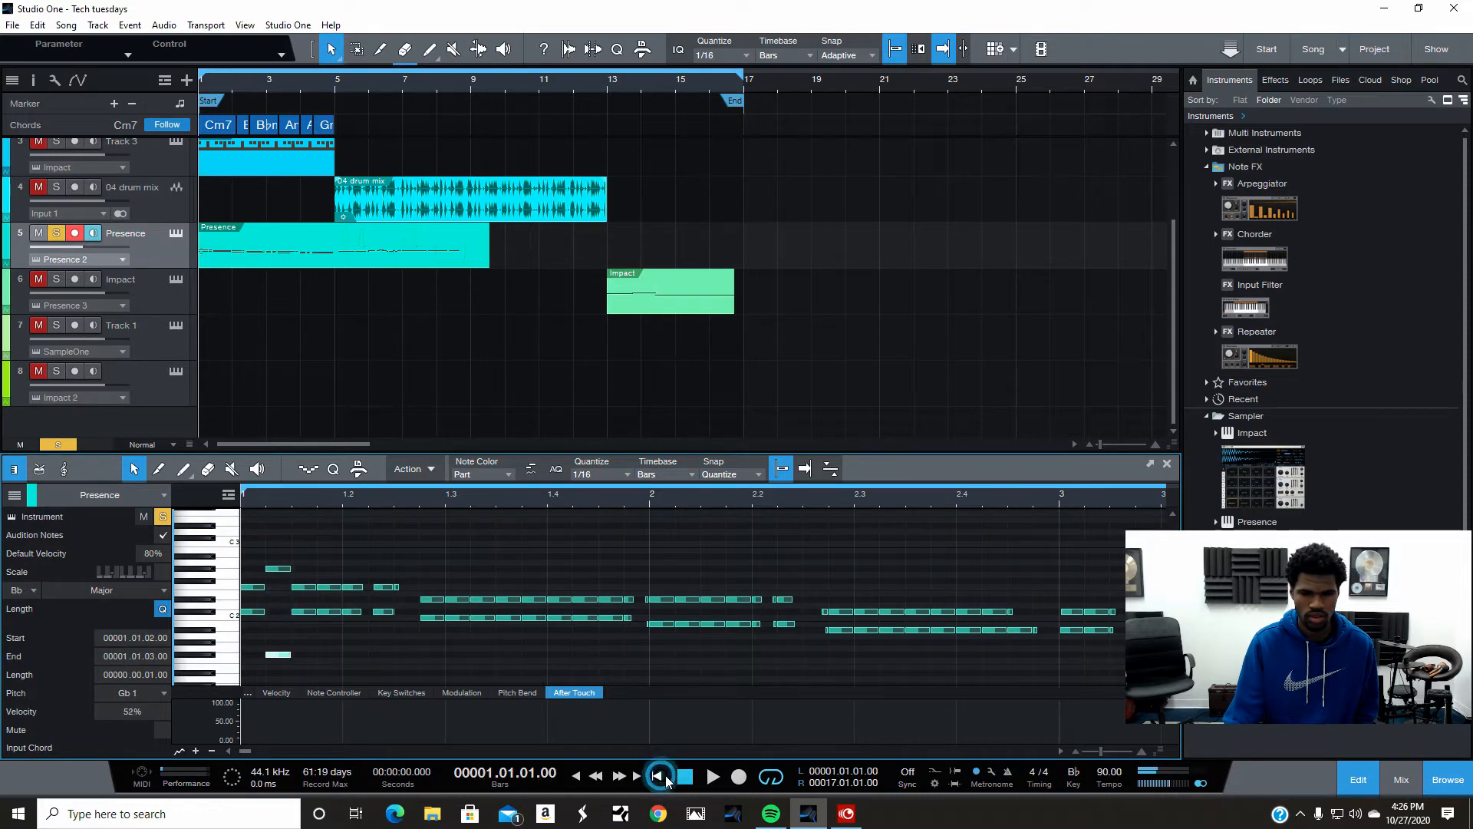
- Play back the edited part and stop playback
key(space)
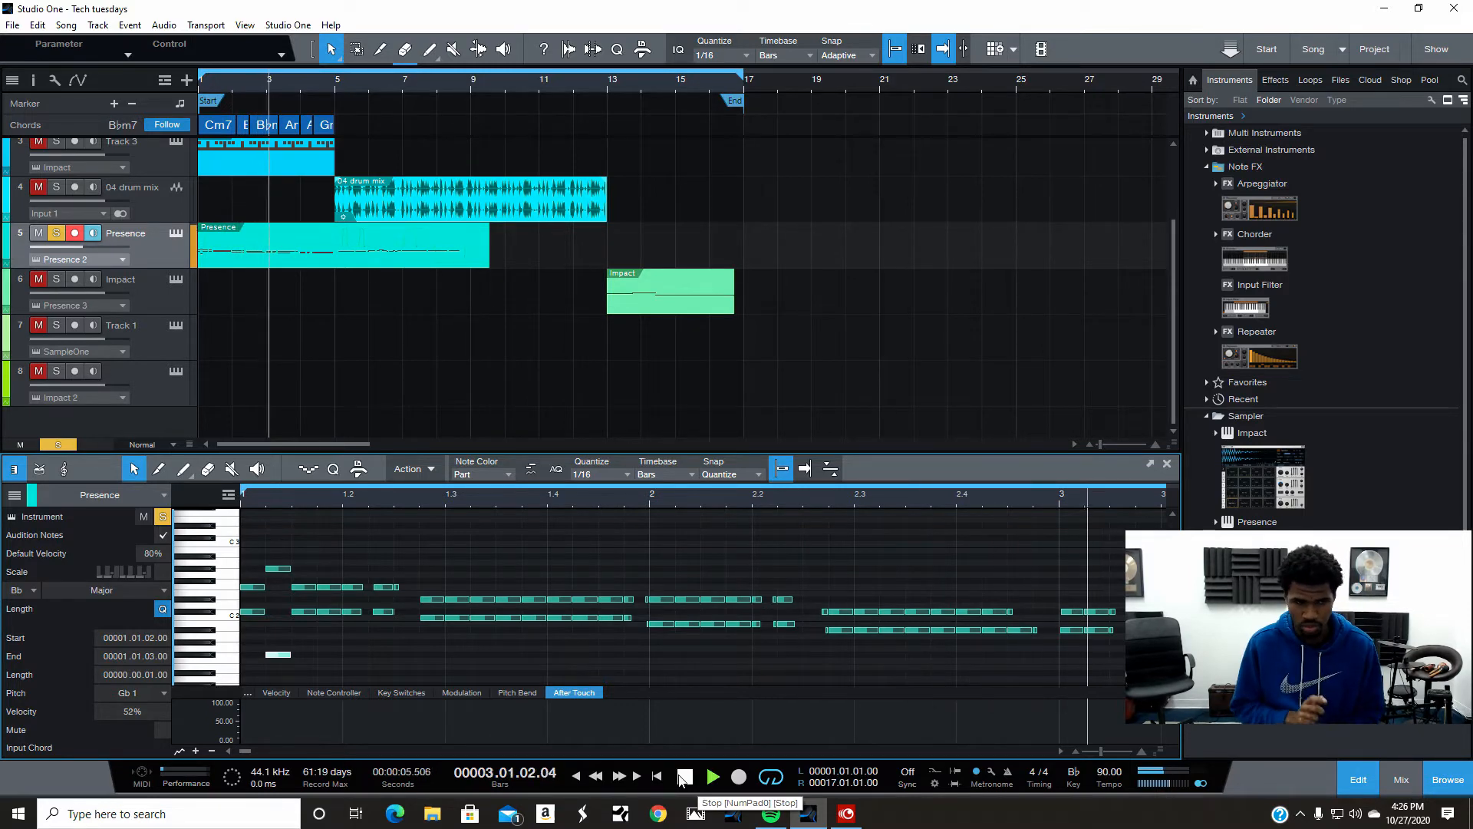
key(space)
click(38, 27)
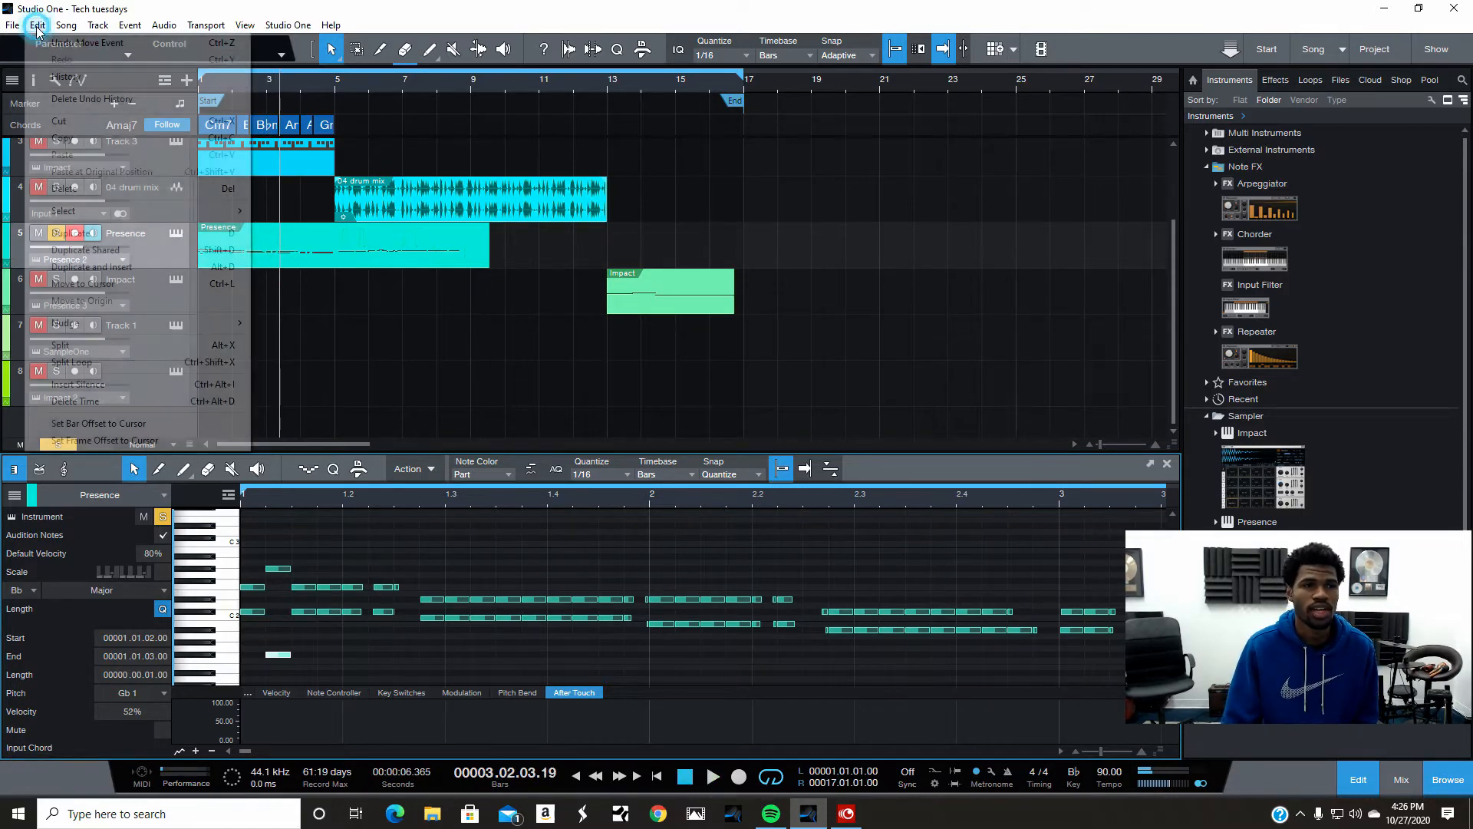
- Undo the last note move and split edits in the note editor
click(72, 45)
click(467, 320)
click(46, 27)
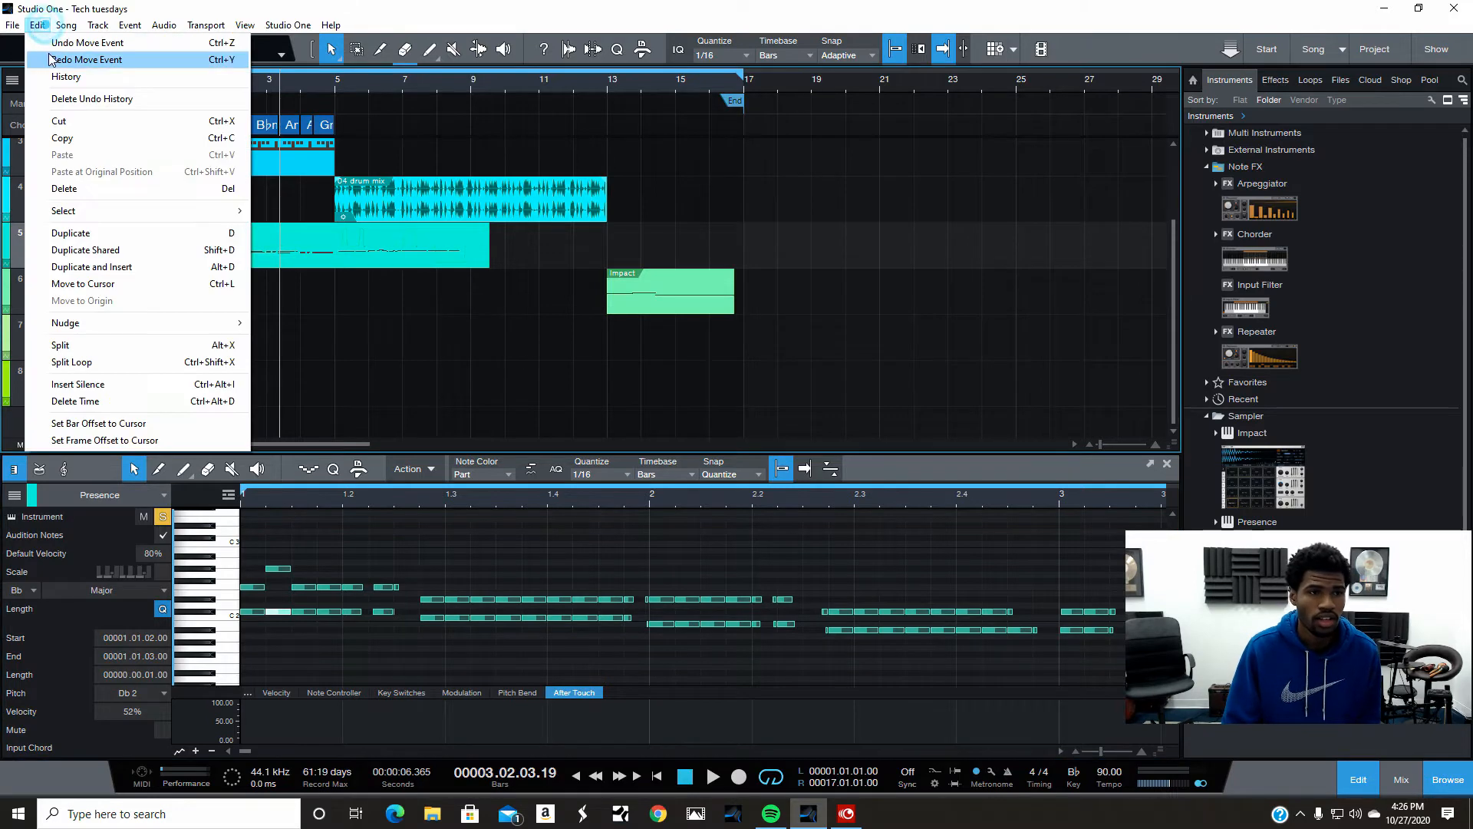
click(48, 44)
click(39, 32)
click(46, 44)
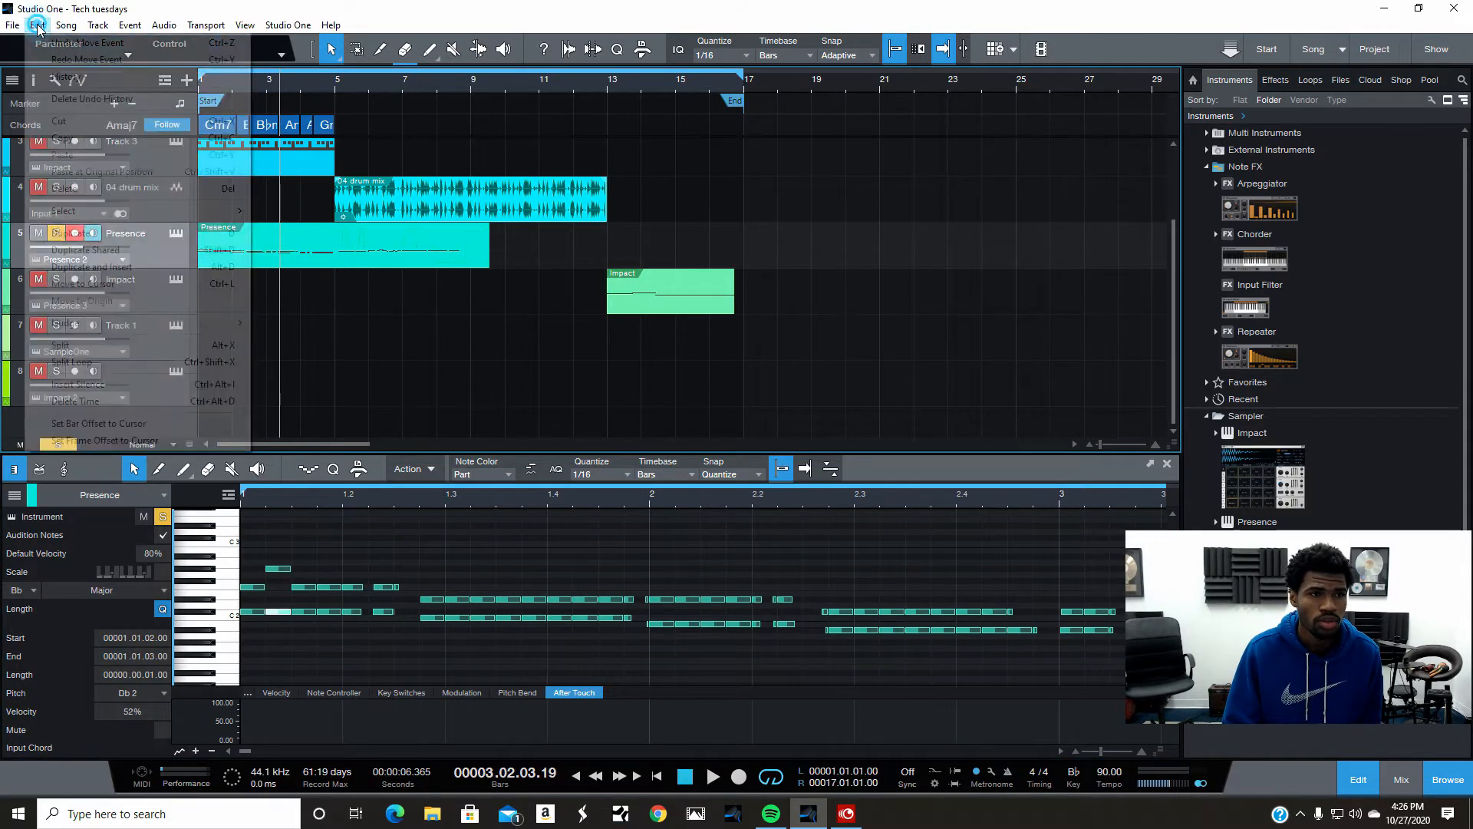
click(296, 284)
- Play back the Presence part from the start with its solo toggled, and stop playback
click(658, 777)
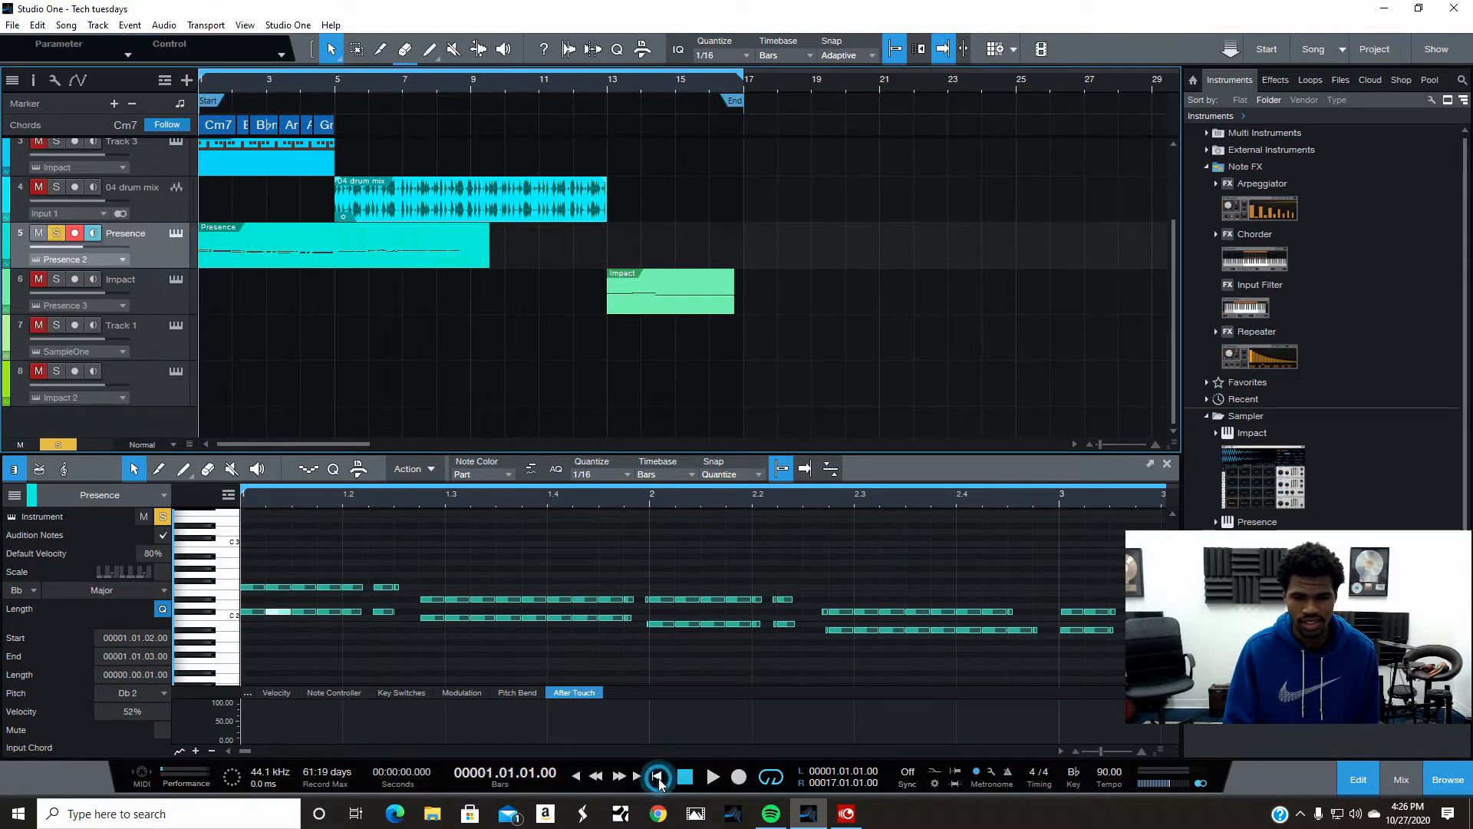
click(707, 775)
click(56, 232)
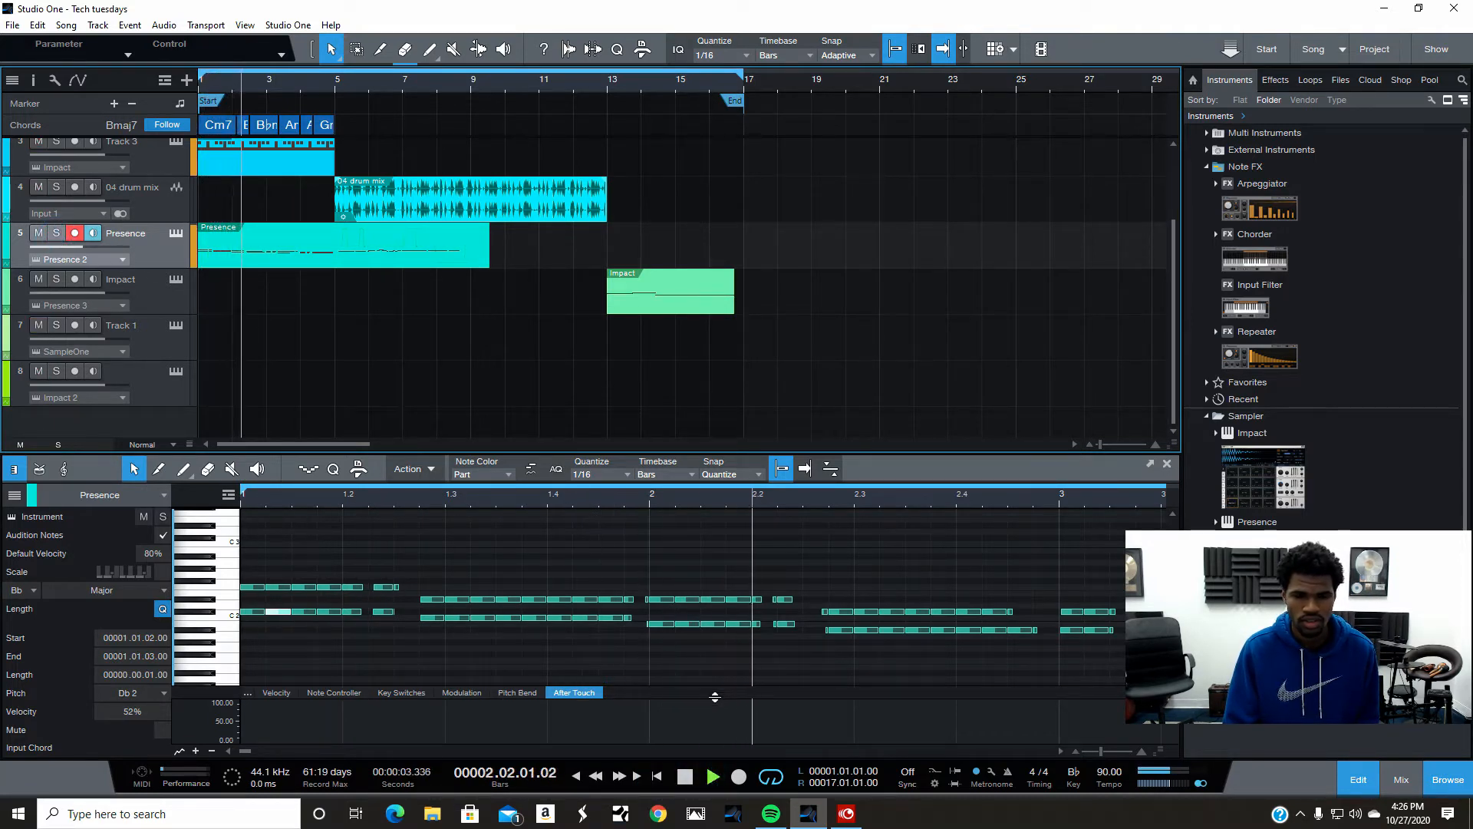
click(686, 780)
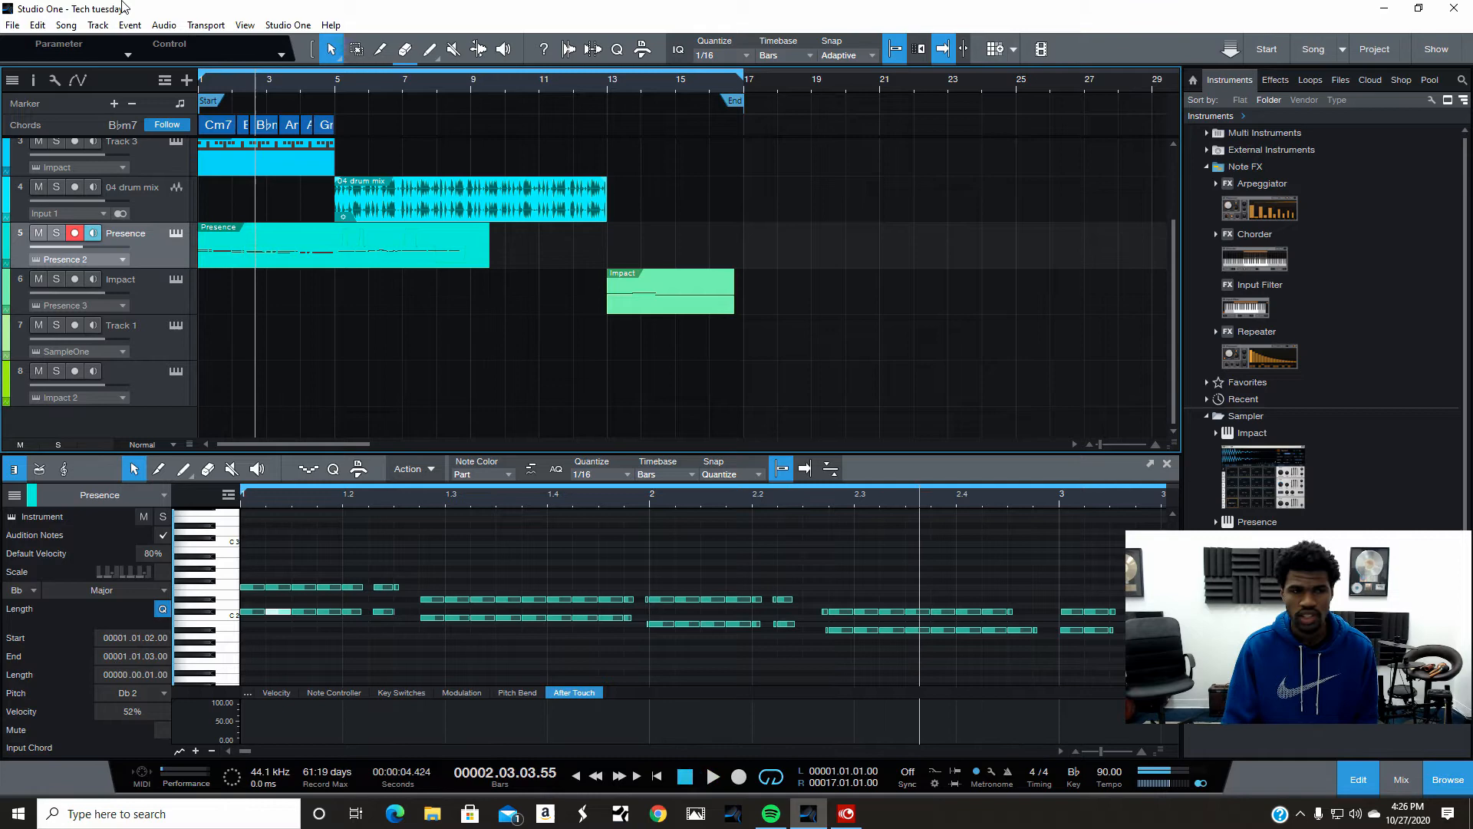
- Undo the split at grid on the Presence part's notes
click(35, 27)
click(41, 39)
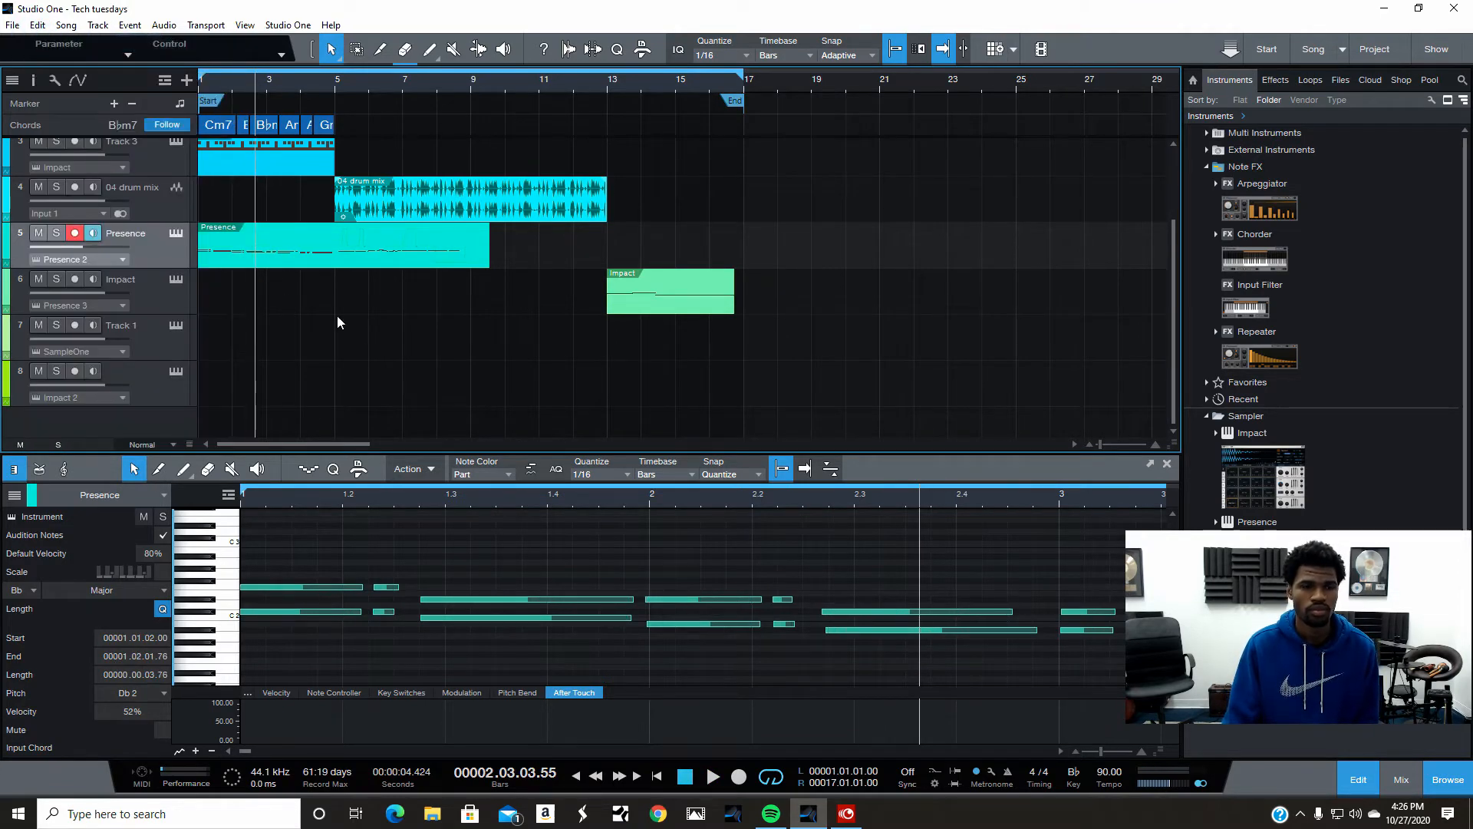
- Merge the Presence part's notes using the Musical Functions Merge Events command
right_click(357, 255)
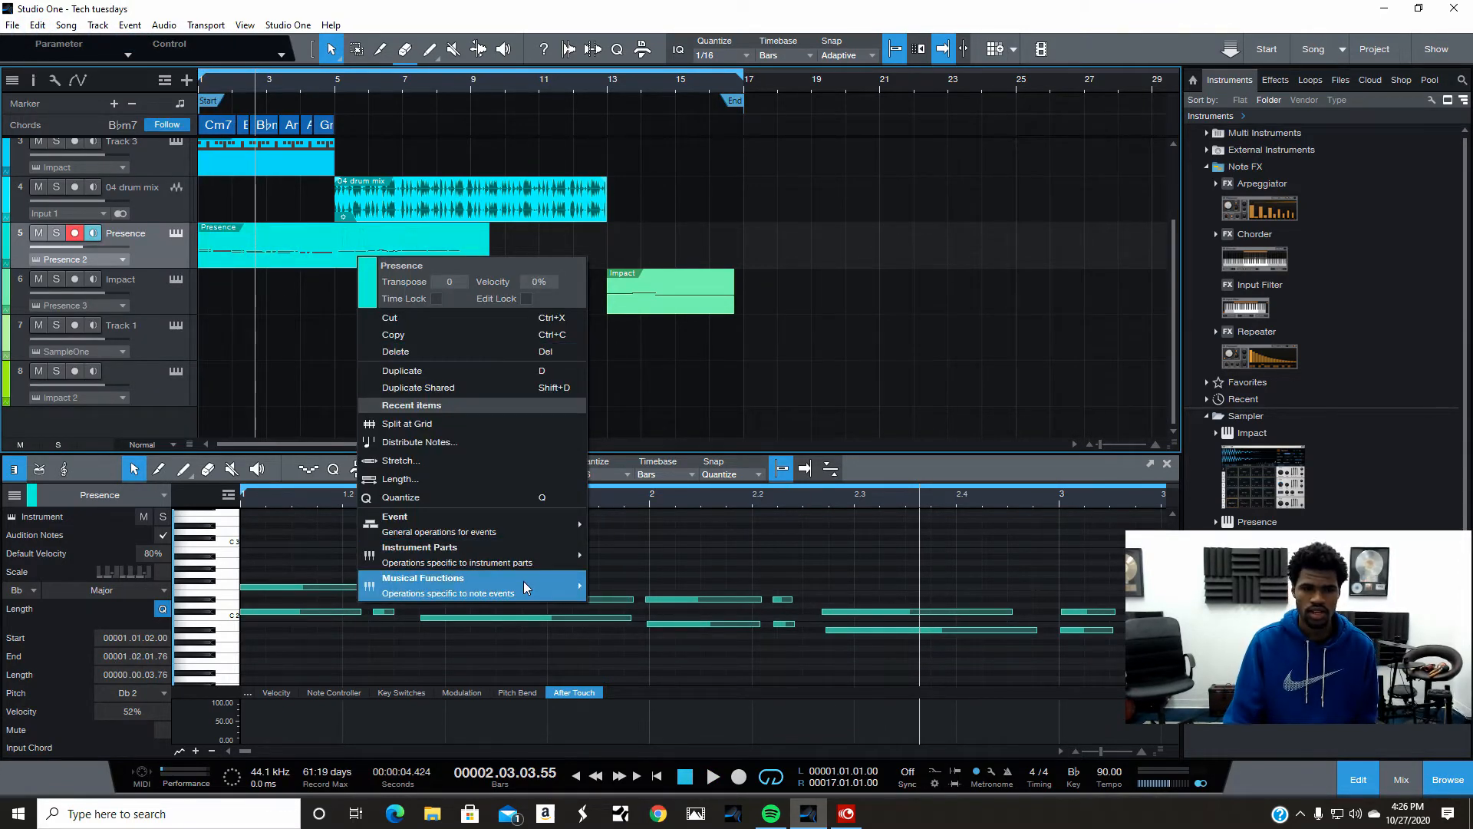
mouse_move(525, 582)
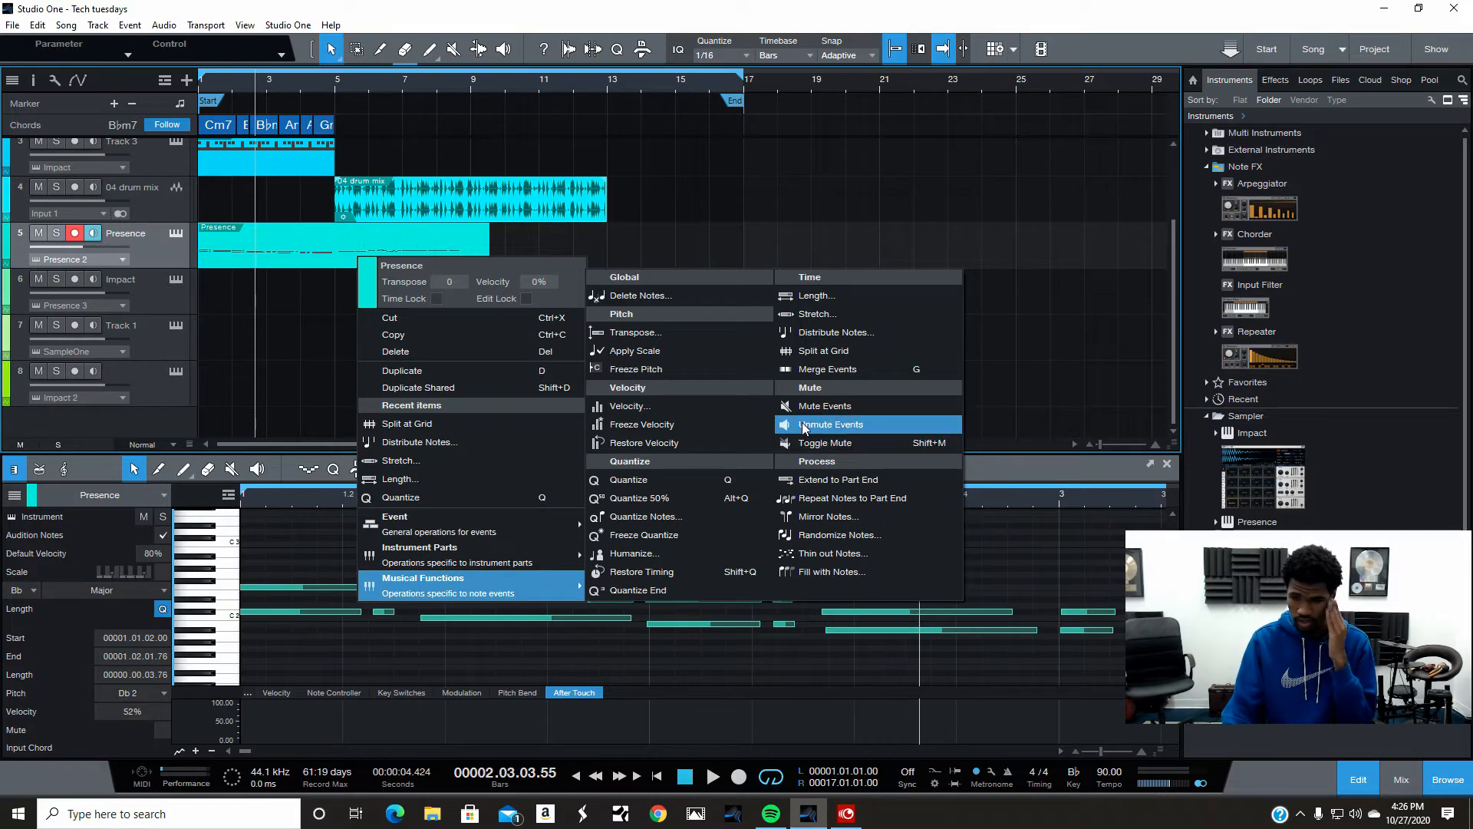
click(841, 370)
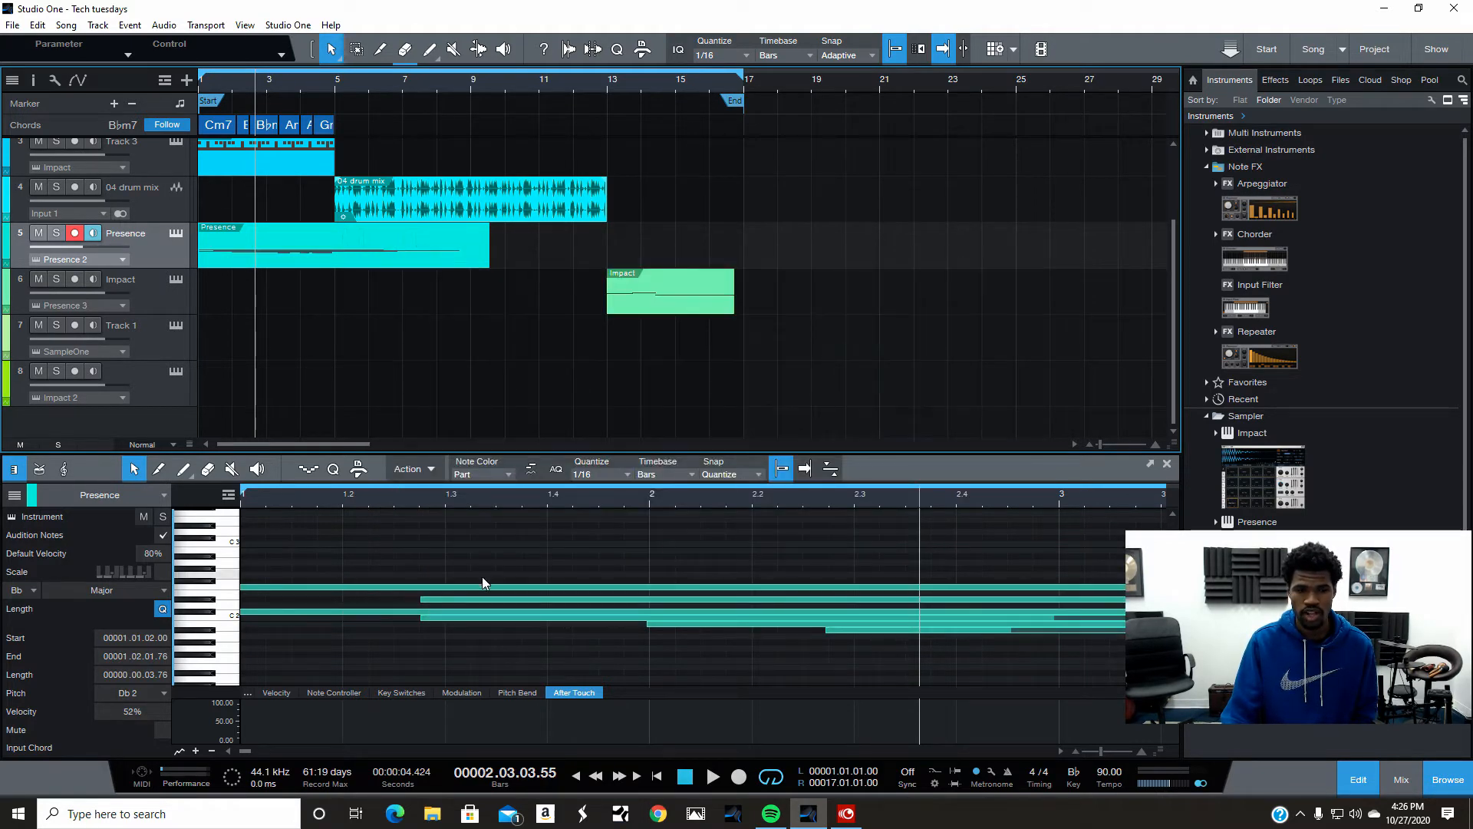
- Play the merged part from the start with the Presence track soloed, and stop playback
click(656, 776)
click(56, 233)
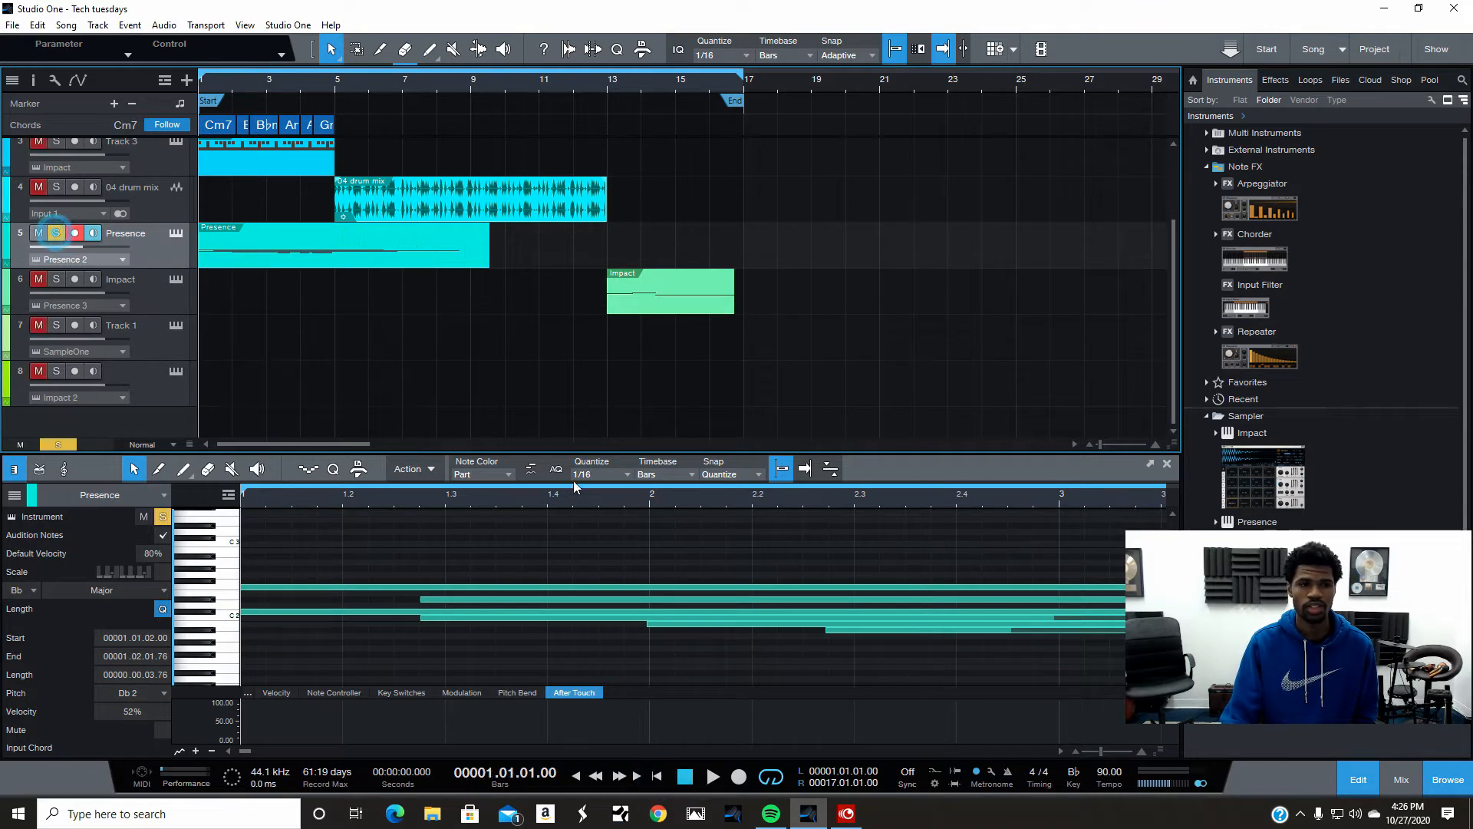
click(713, 776)
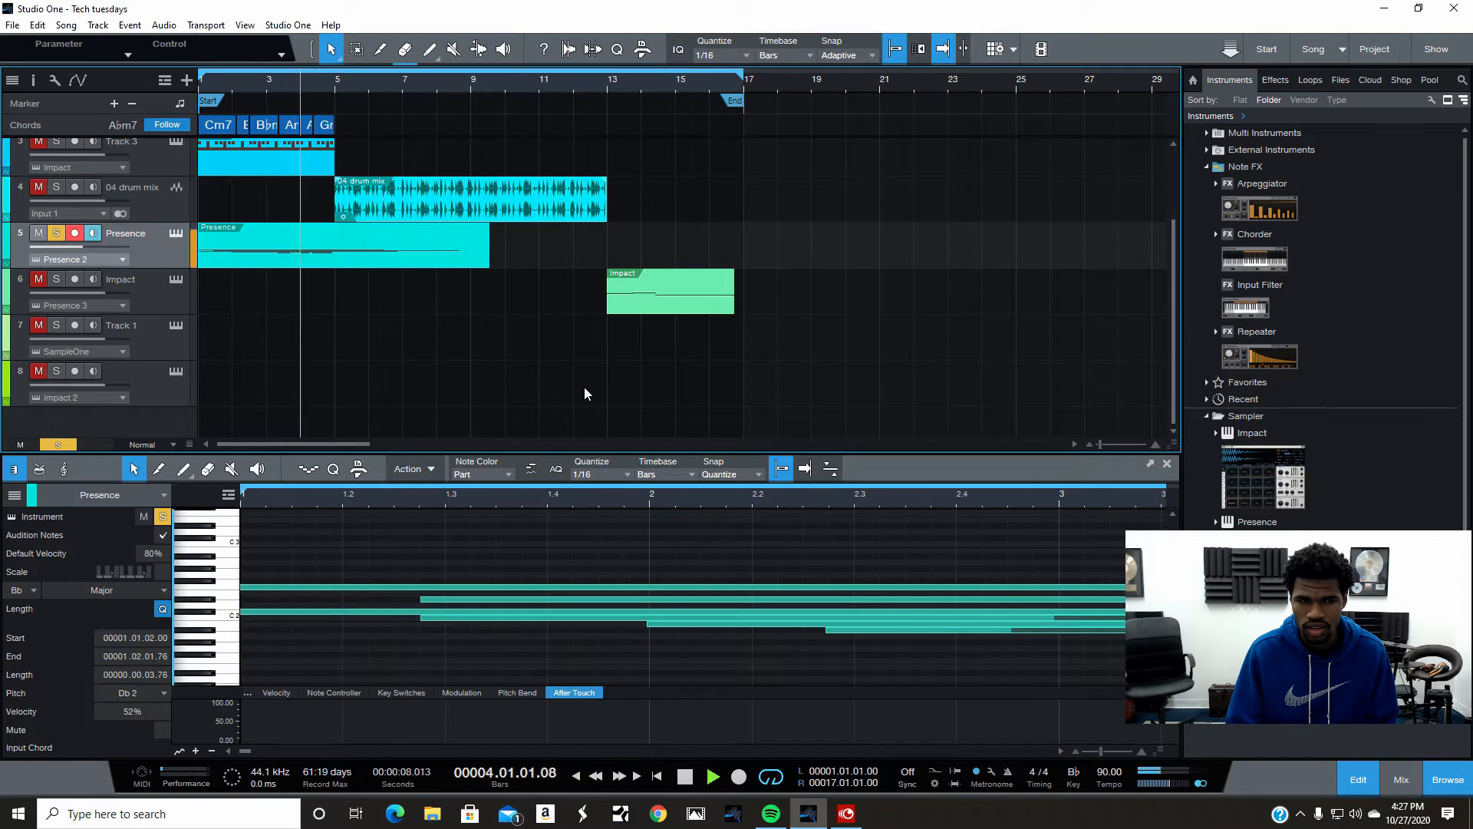
click(685, 783)
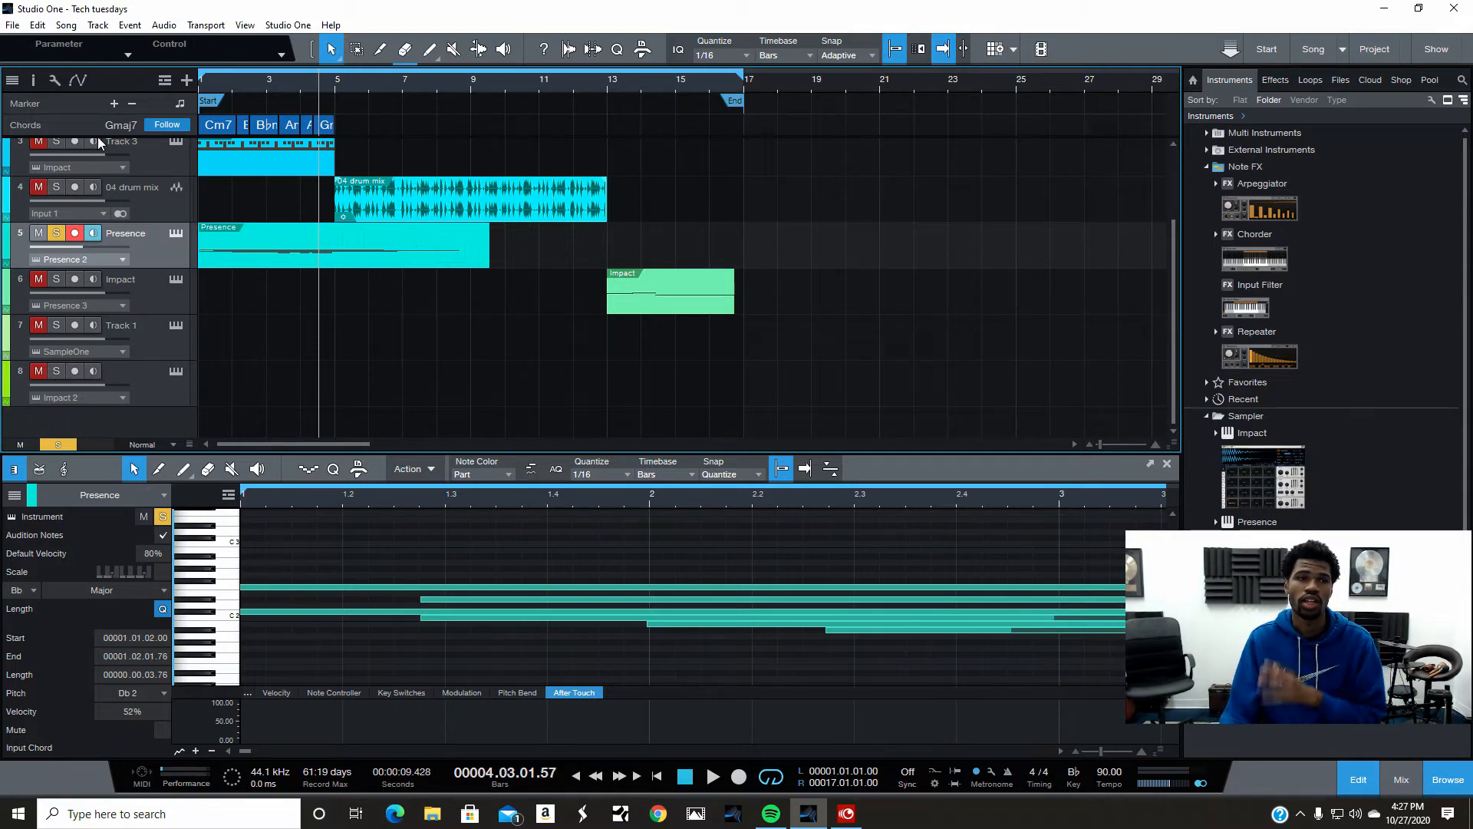
- Undo the note merge
click(37, 25)
click(54, 37)
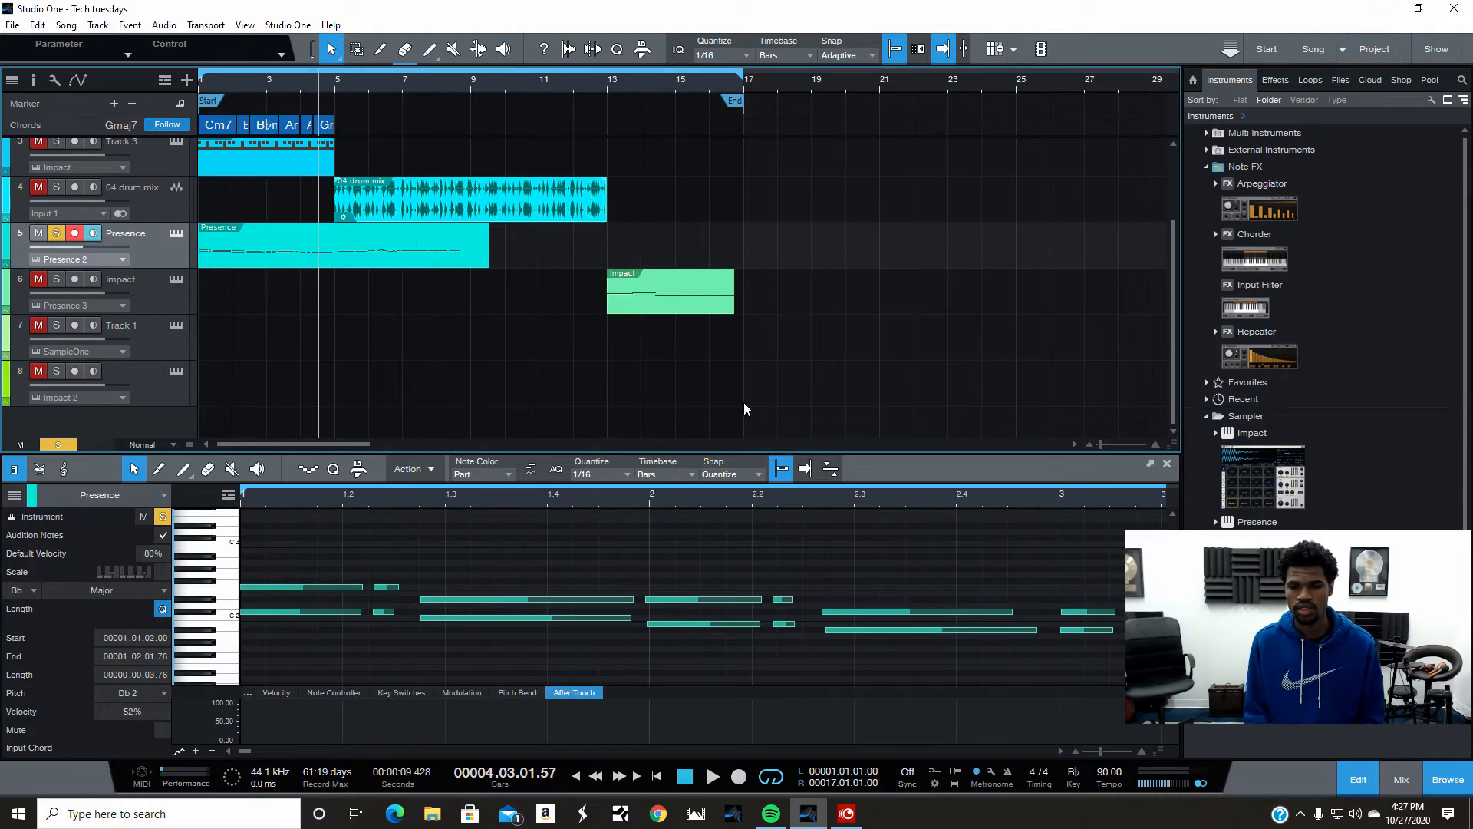
- Mute all of the Presence part's notes with Mute Events
right_click(295, 257)
mouse_move(495, 592)
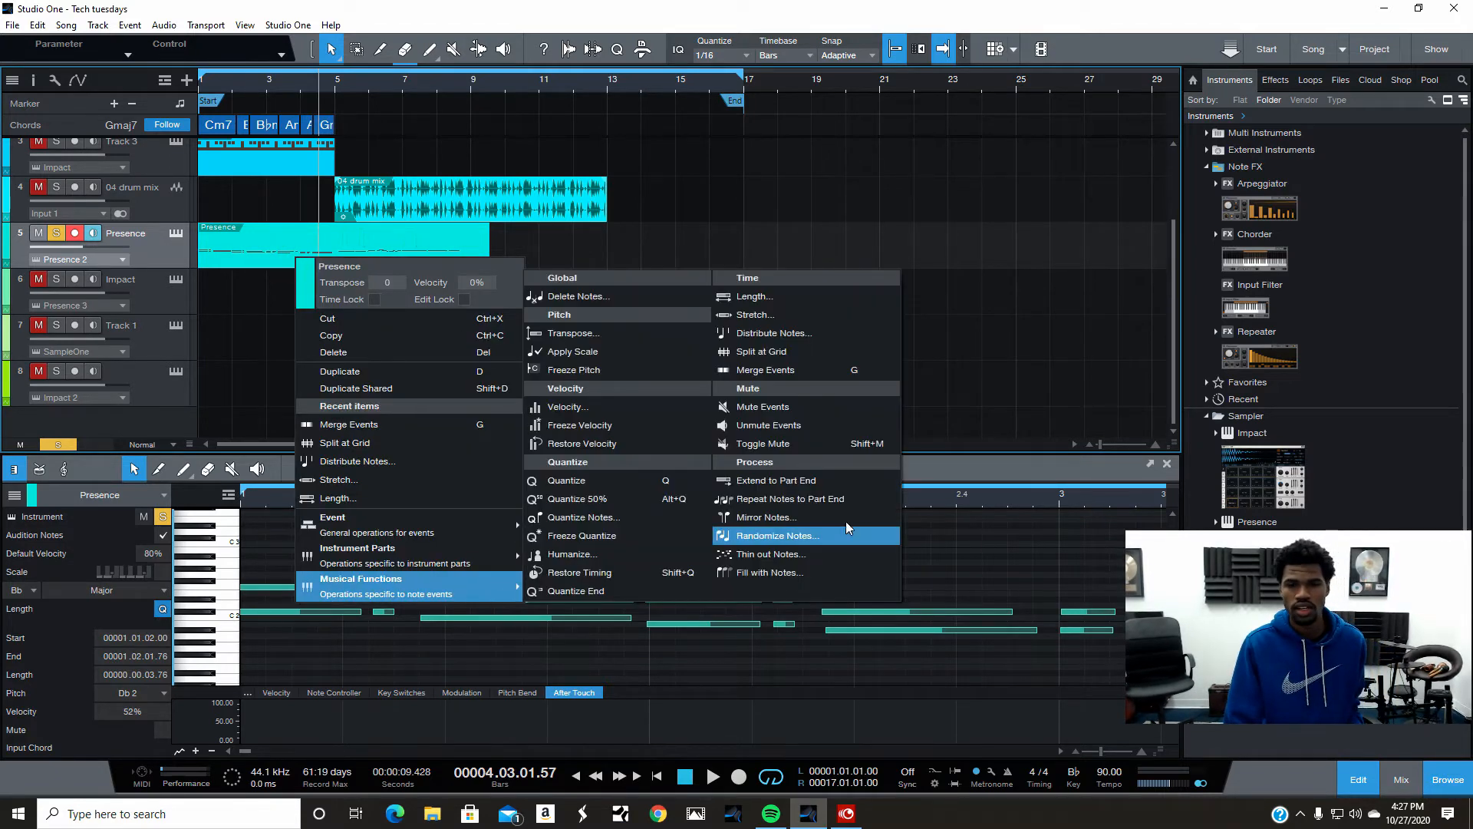
click(779, 405)
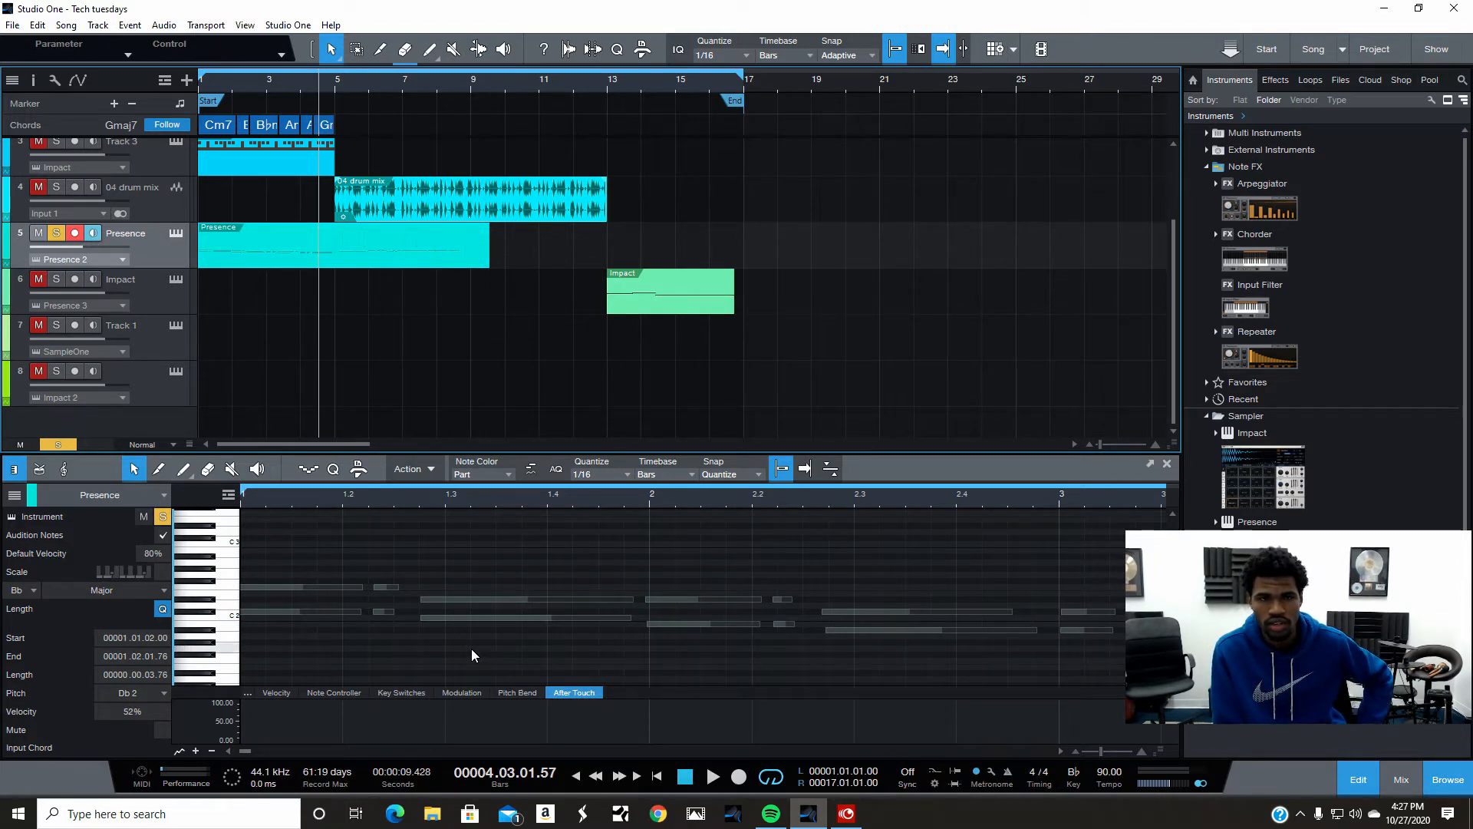
- Unsolo the Presence track and undo the note muting
click(56, 232)
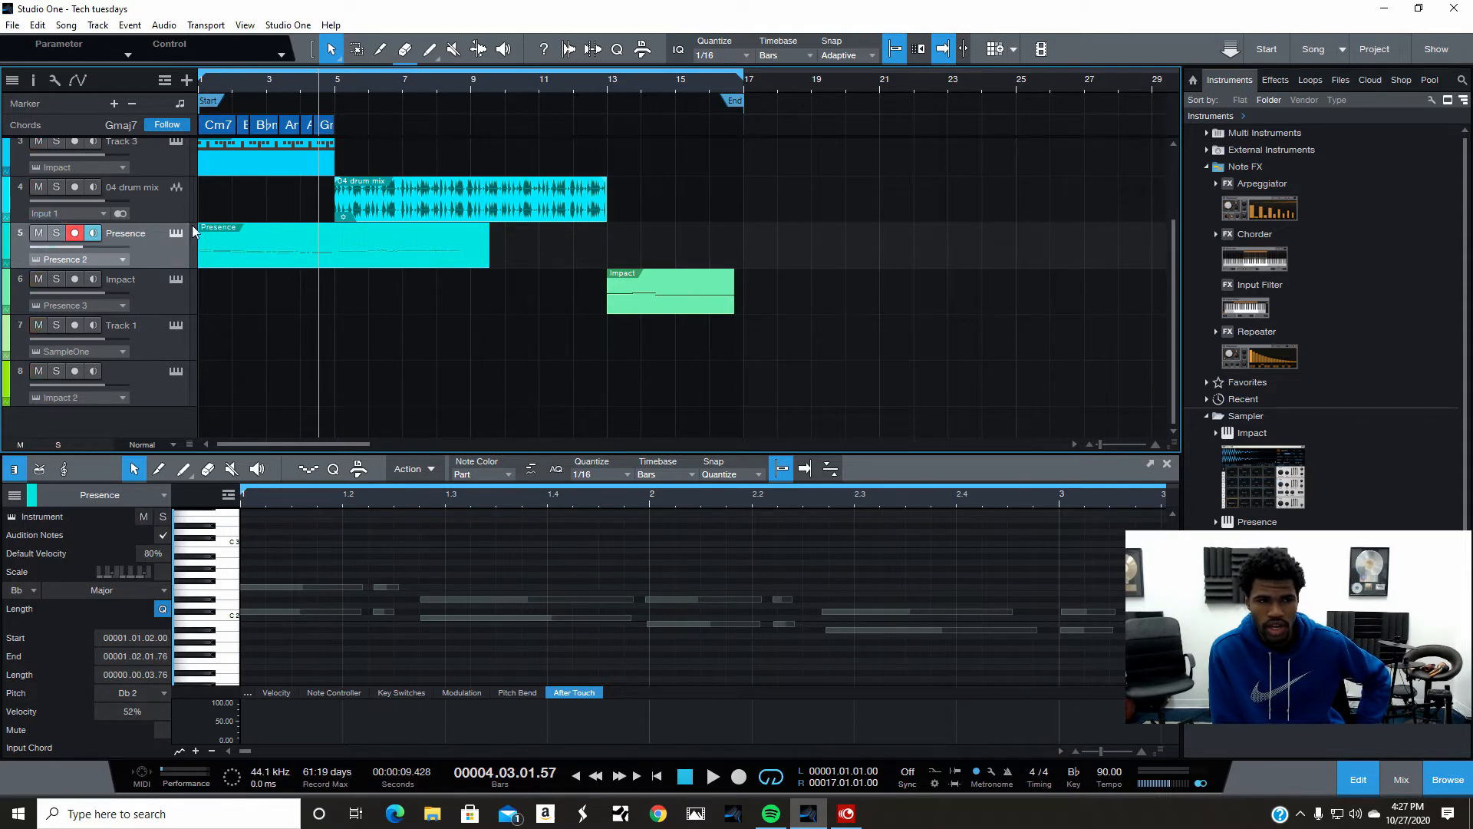
right_click(224, 223)
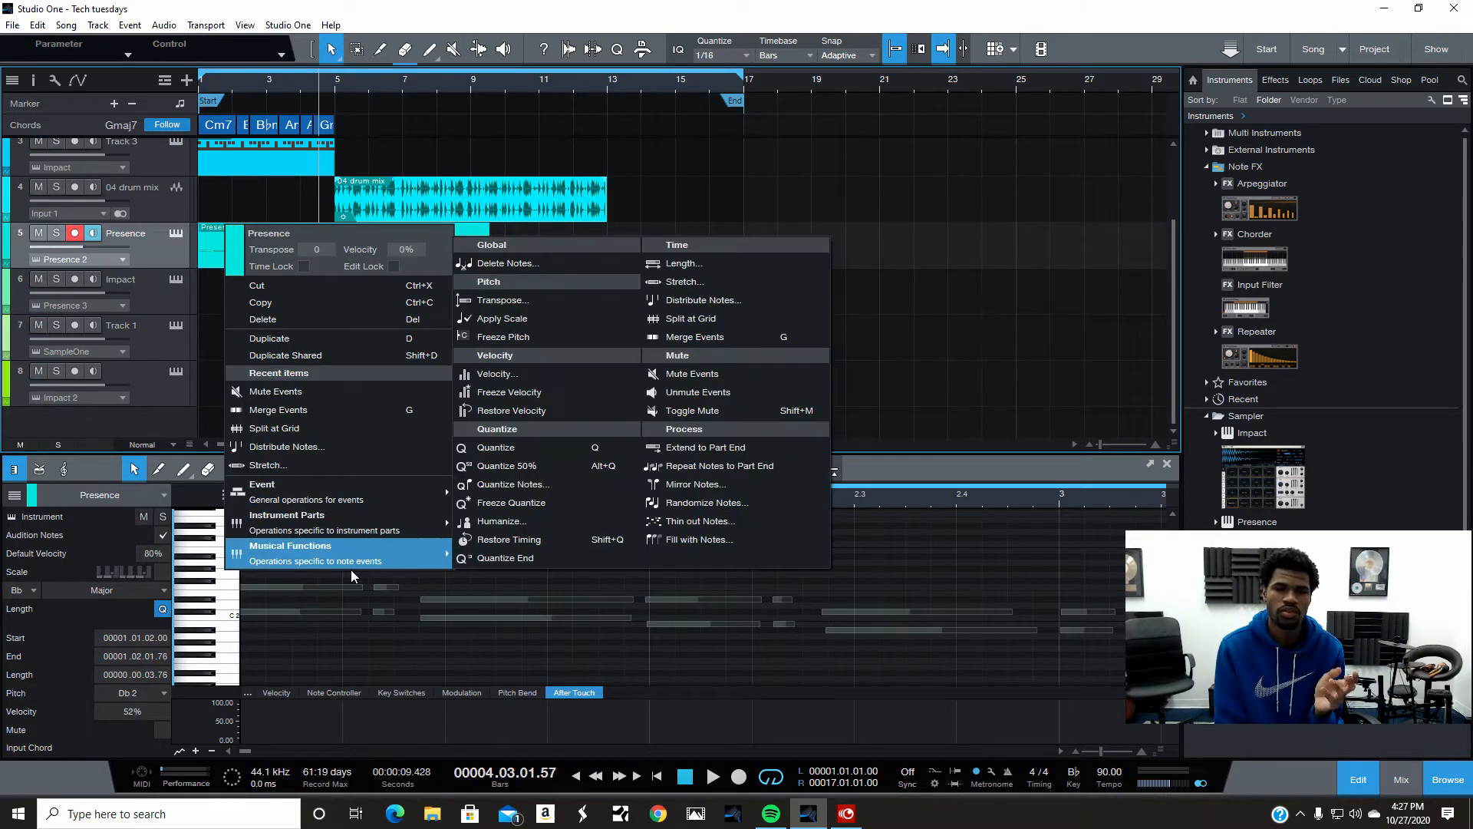
click(409, 126)
click(37, 25)
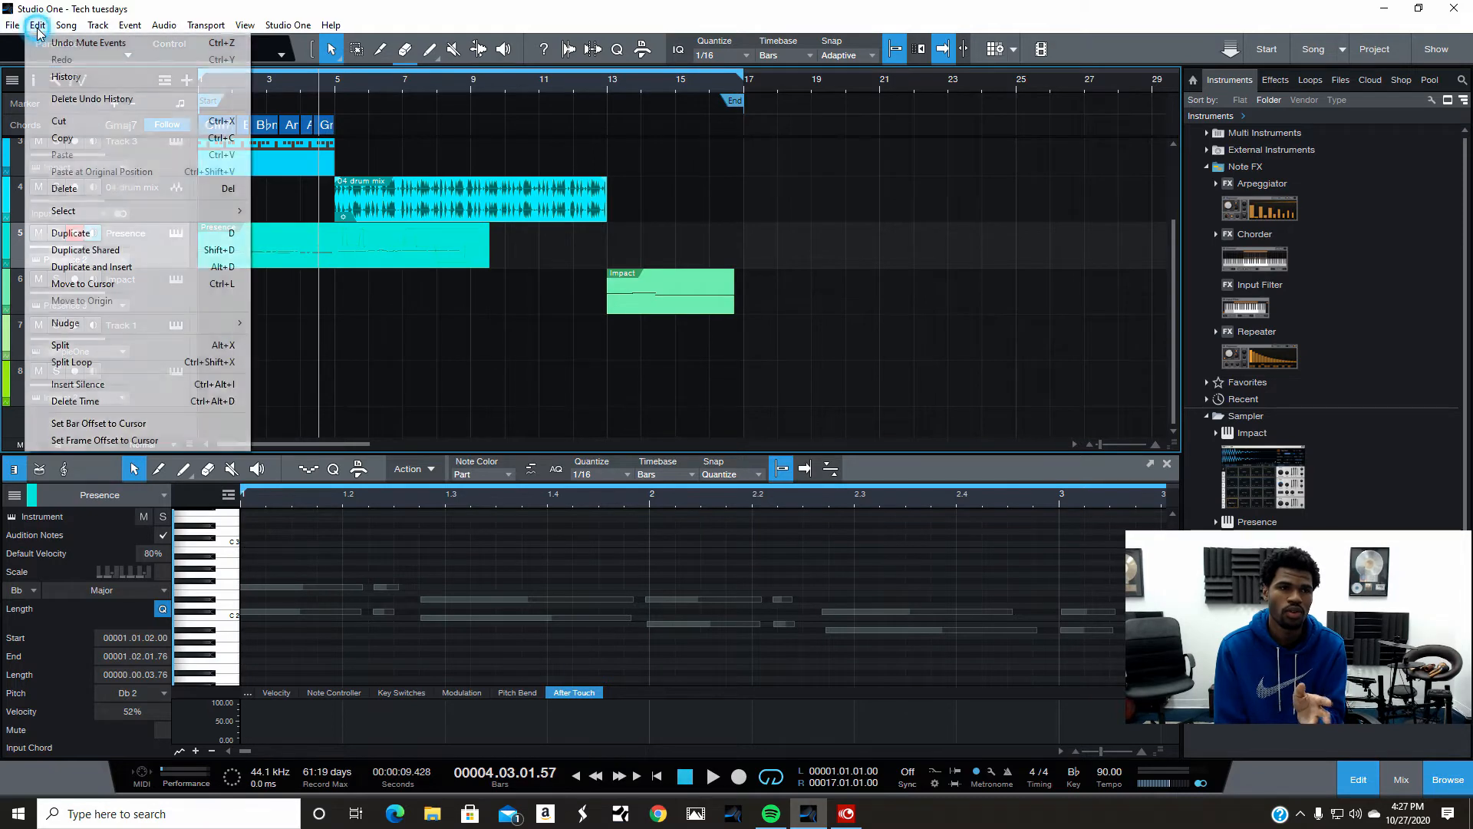
click(45, 40)
- Split the Presence part at about bar 3 with the Split tool, returning to the Arrow tool
click(337, 319)
click(266, 236)
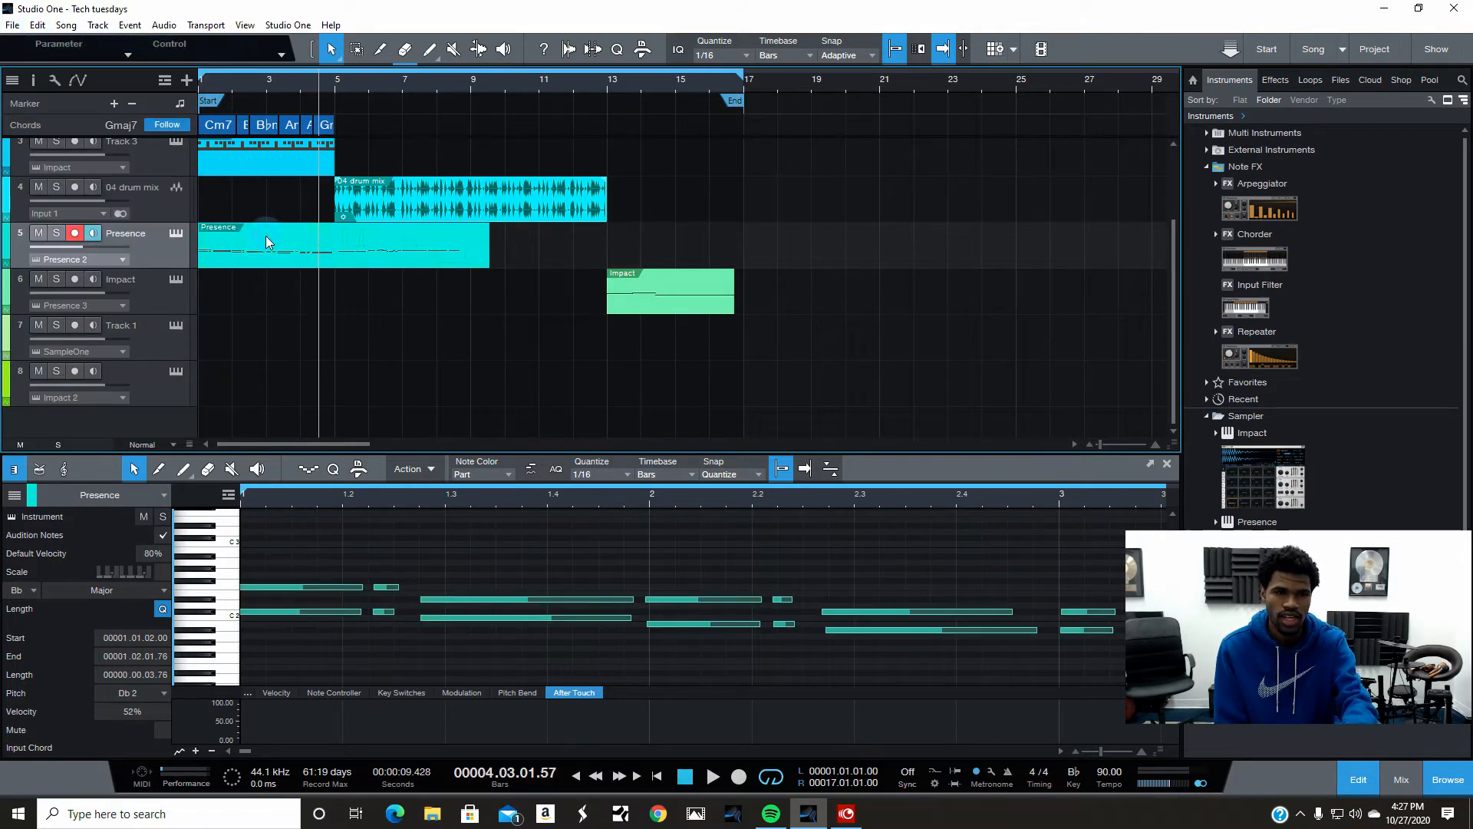
click(380, 49)
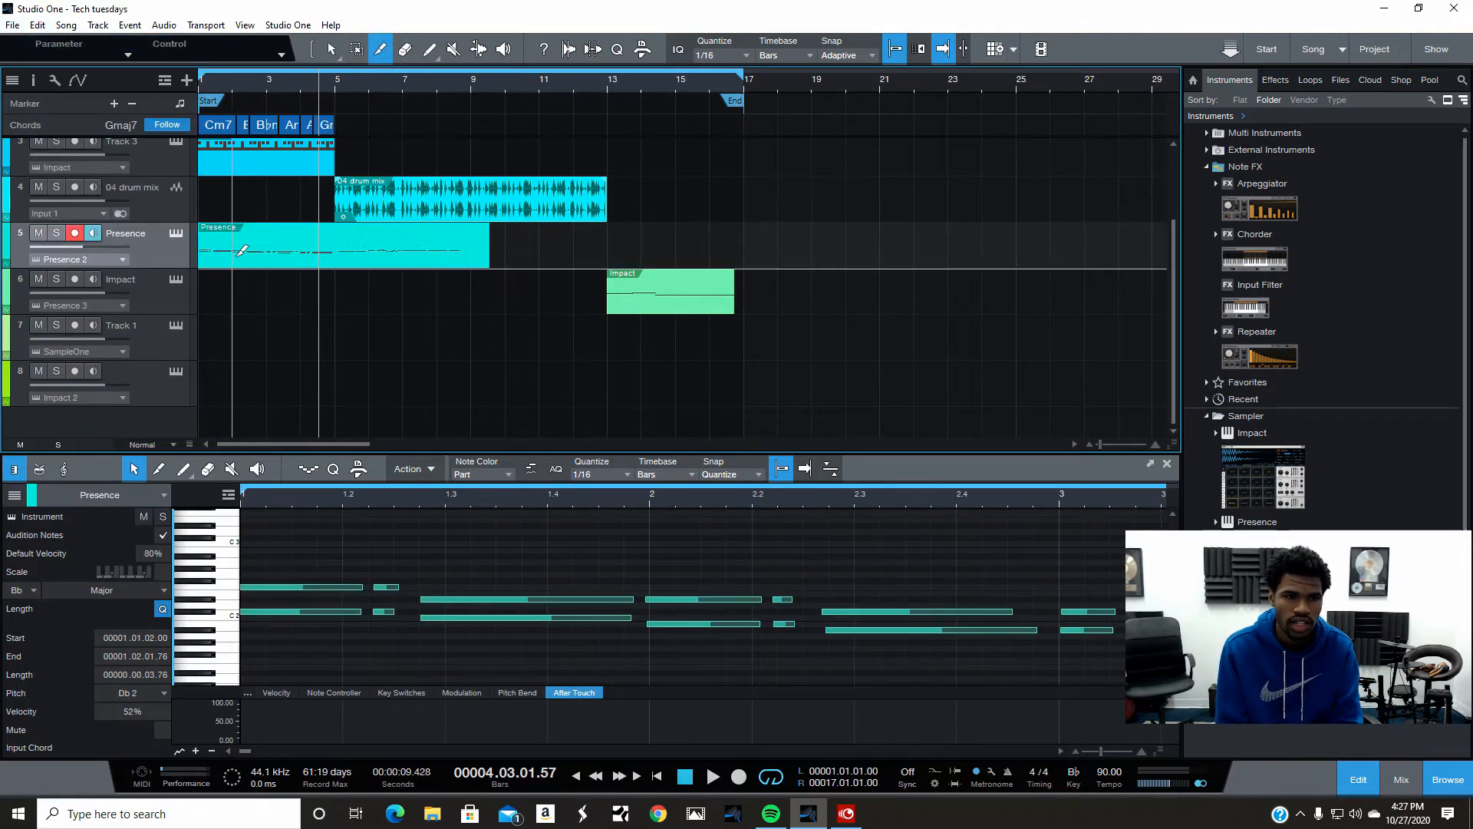
click(265, 257)
click(332, 48)
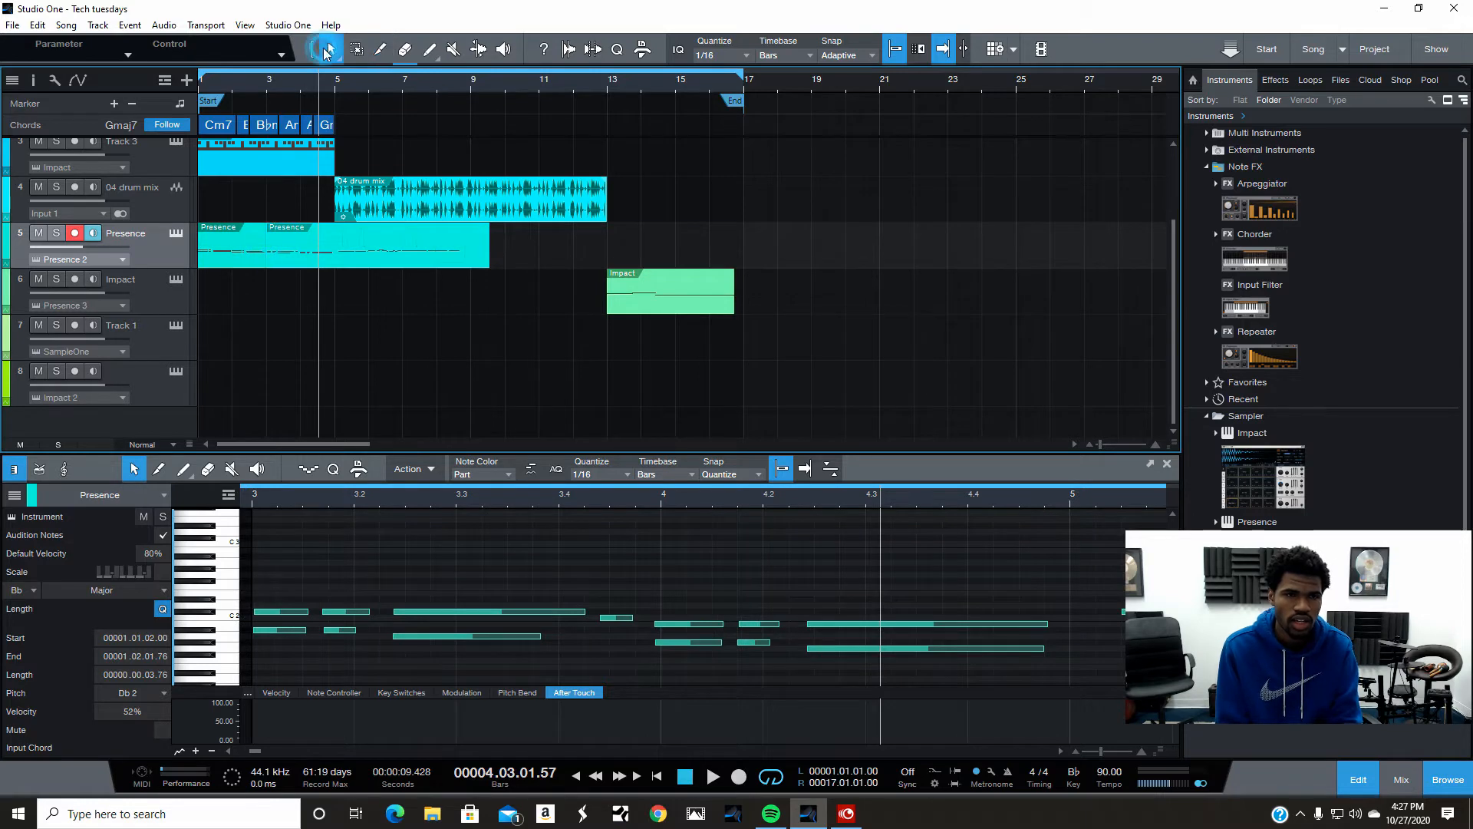
- Mute the first Presence part segment
click(245, 227)
right_click(245, 227)
click(296, 395)
click(394, 338)
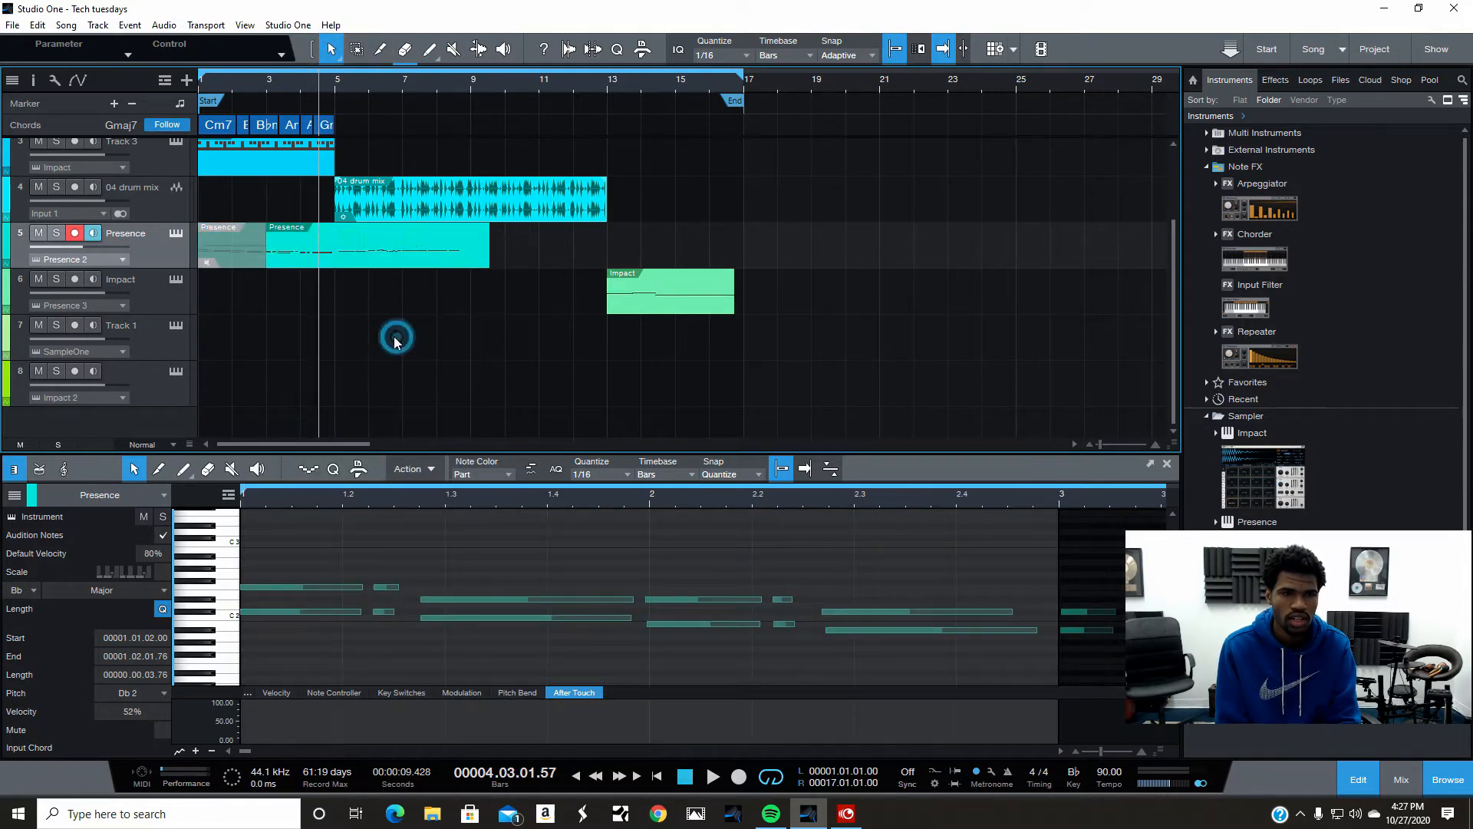
- Undo the part mute and the part split
click(39, 25)
click(58, 40)
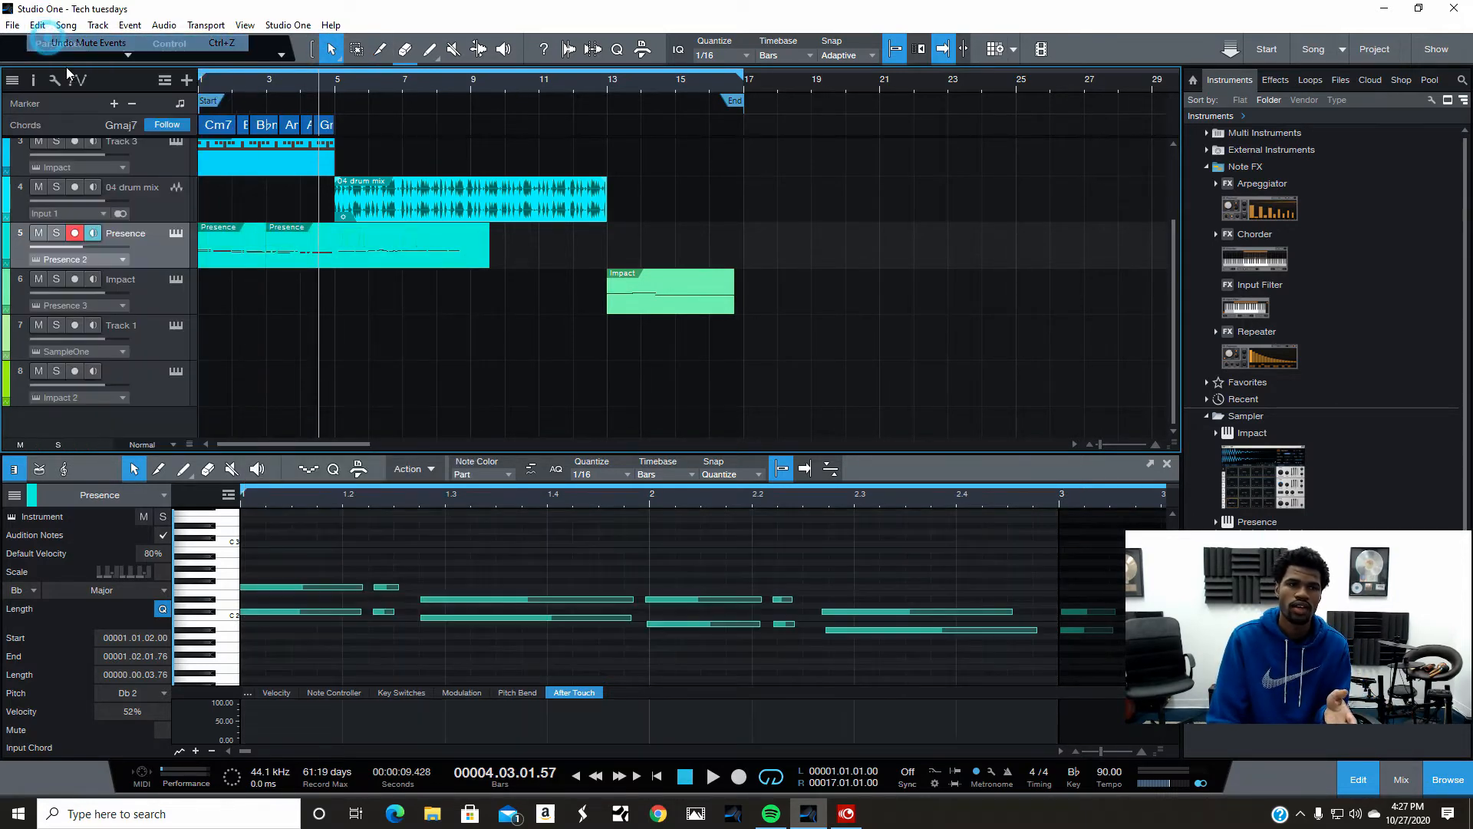
click(38, 25)
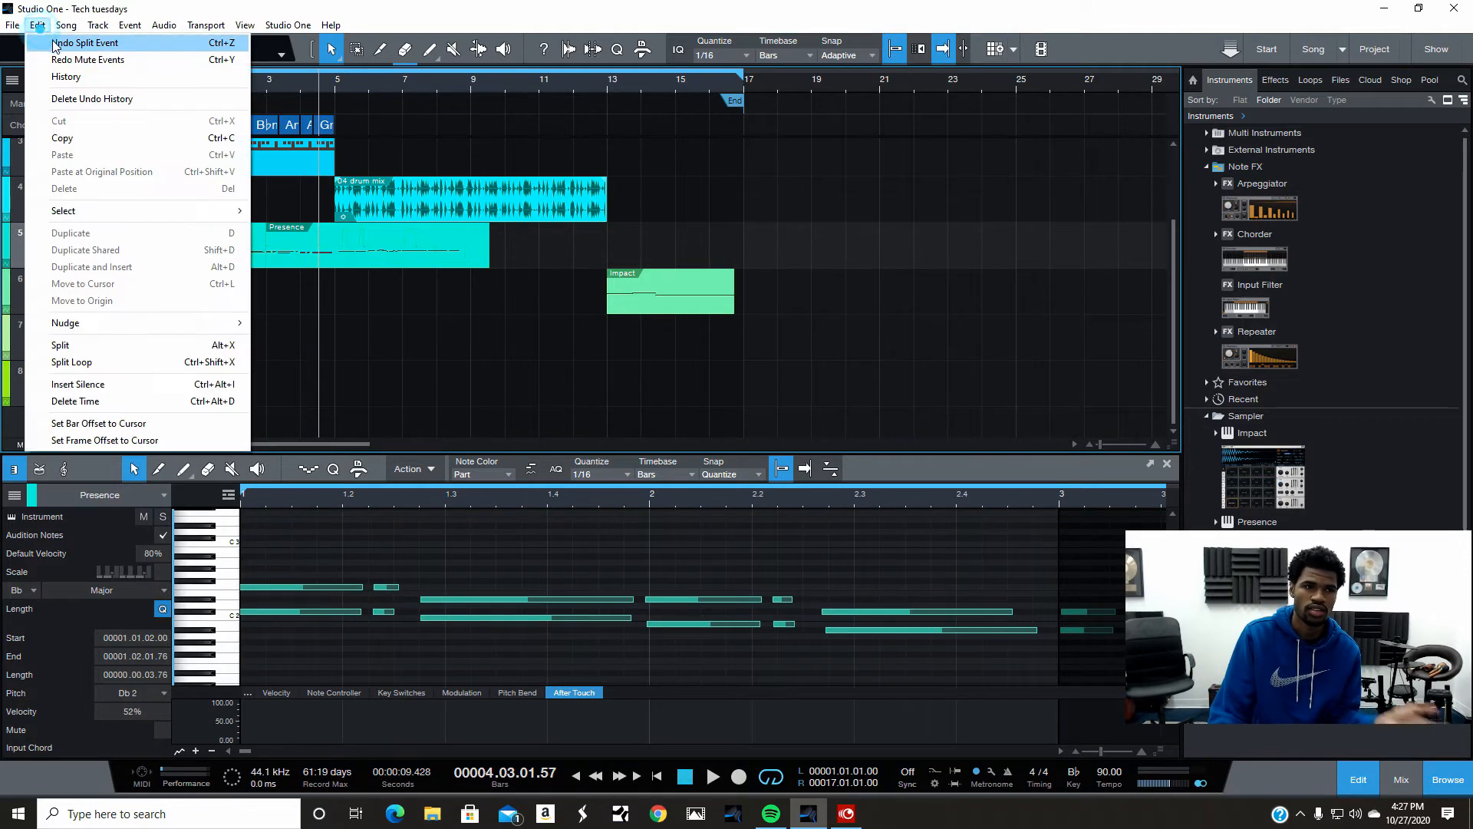
click(58, 40)
- Extend the Presence part's notes to the part end
right_click(355, 258)
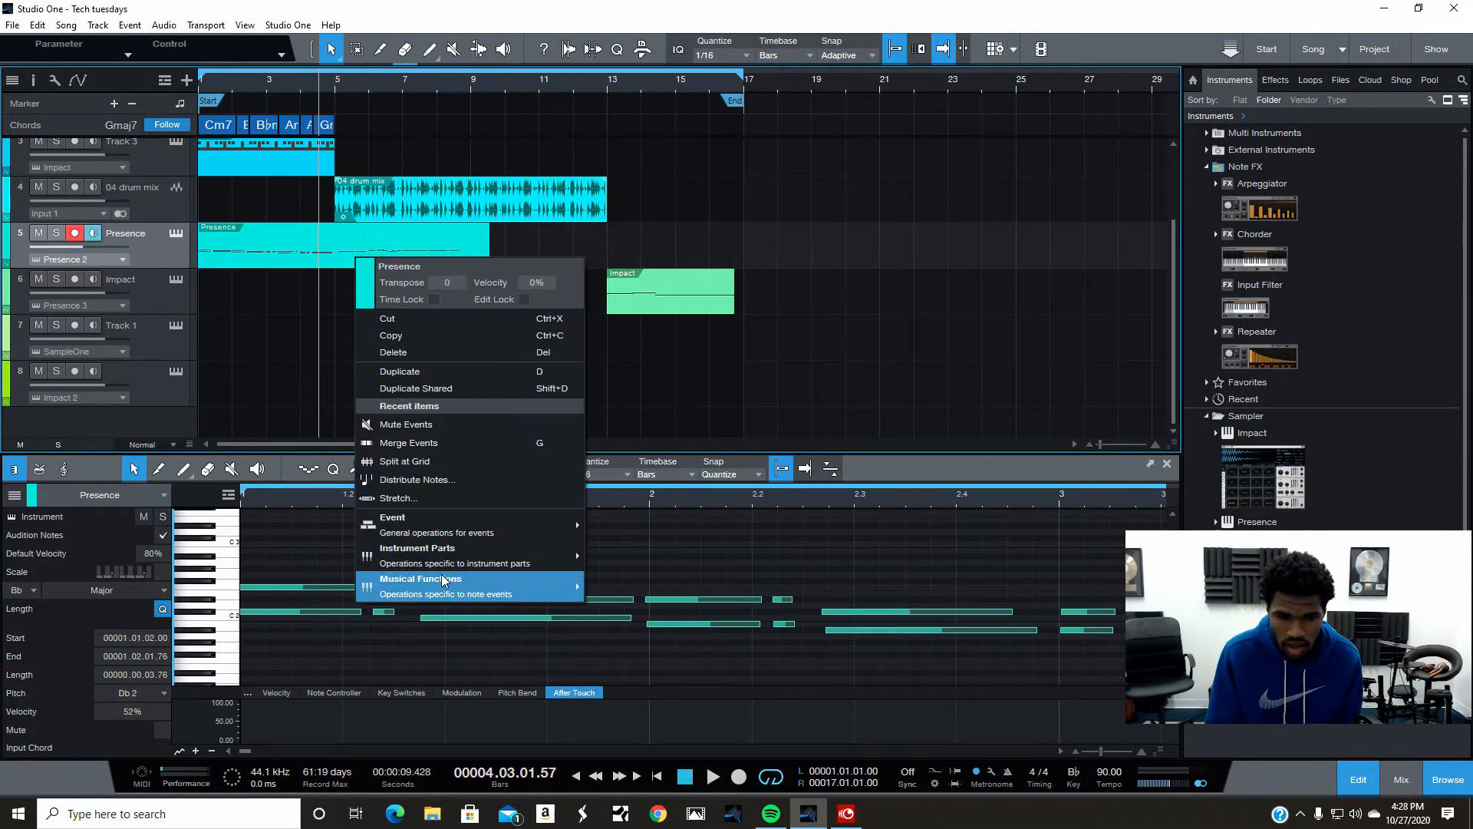
mouse_move(440, 578)
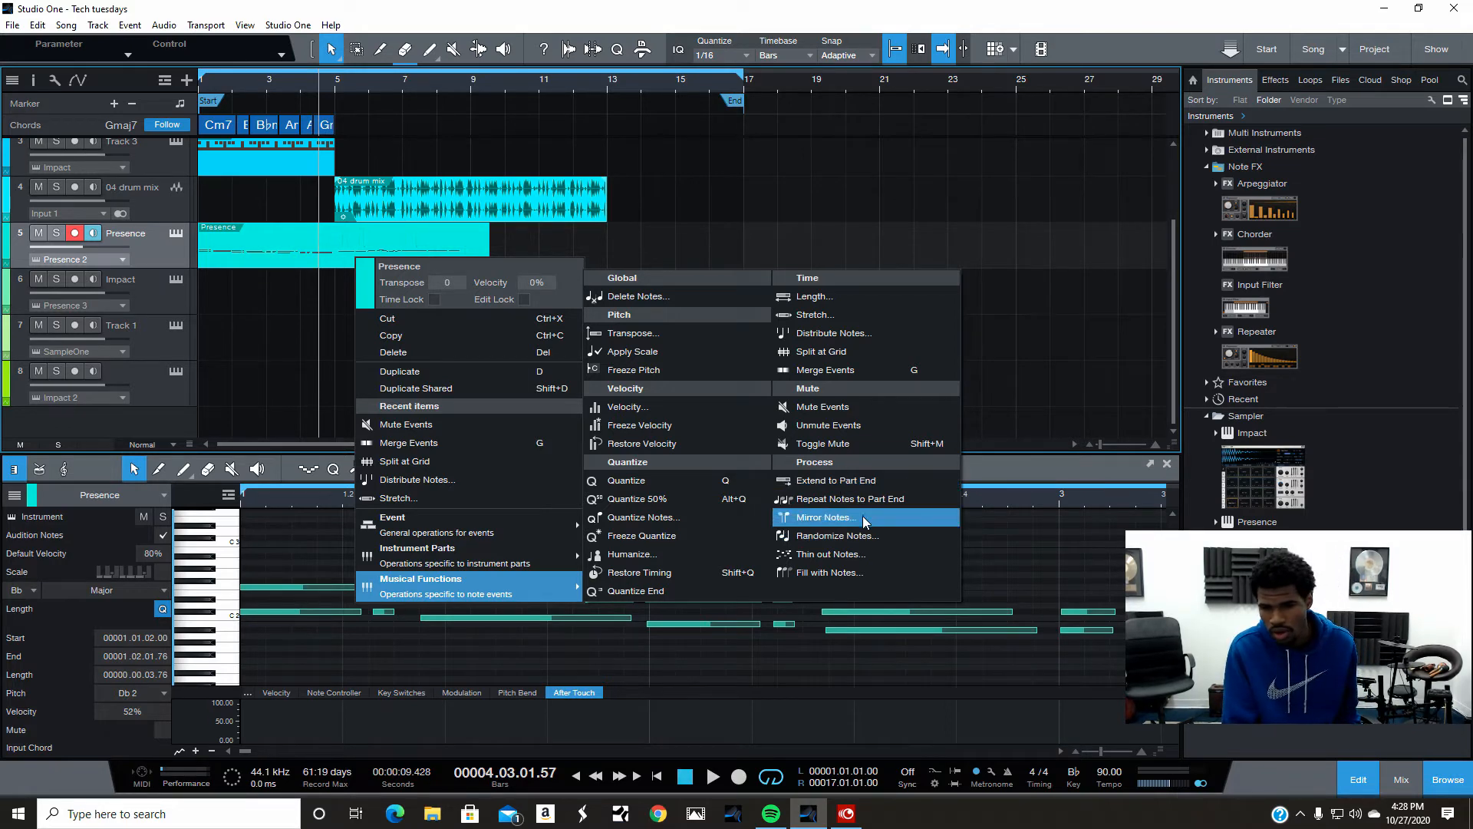
click(839, 485)
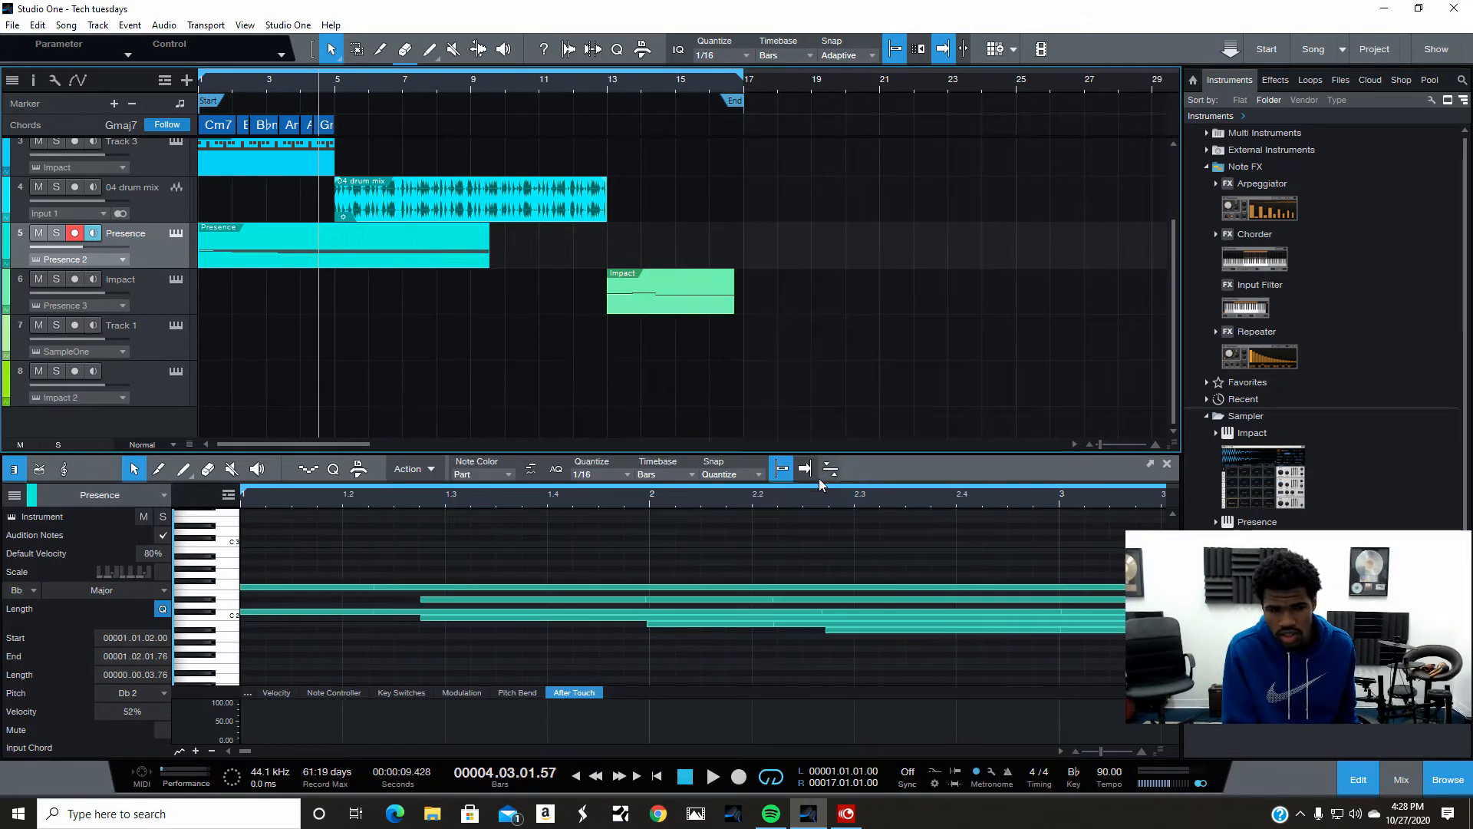
- Undo the extend to part end
click(44, 25)
click(69, 39)
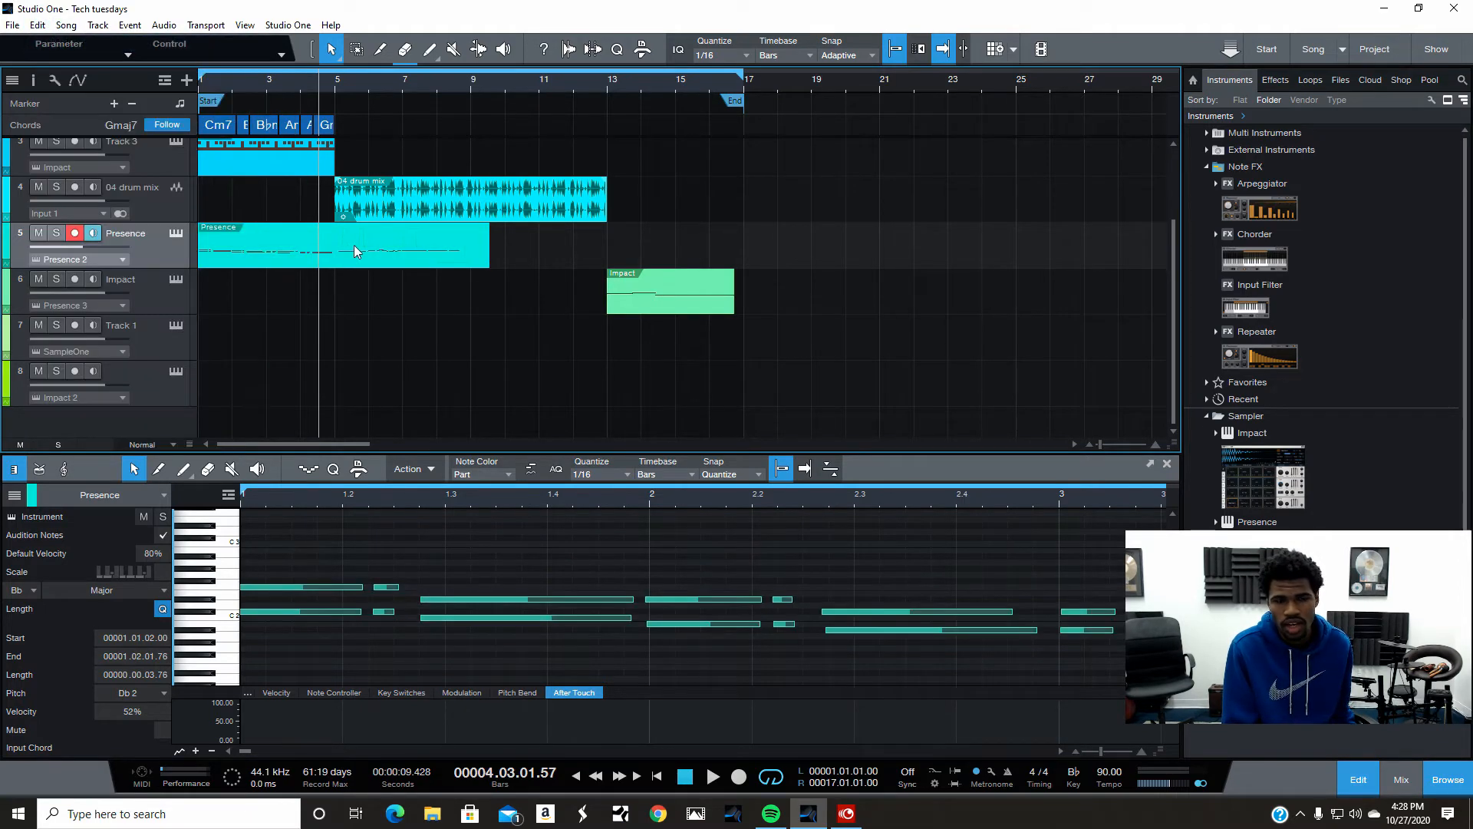
- Apply Repeat Notes to Part End to the Presence part, twice
right_click(354, 250)
mouse_move(532, 582)
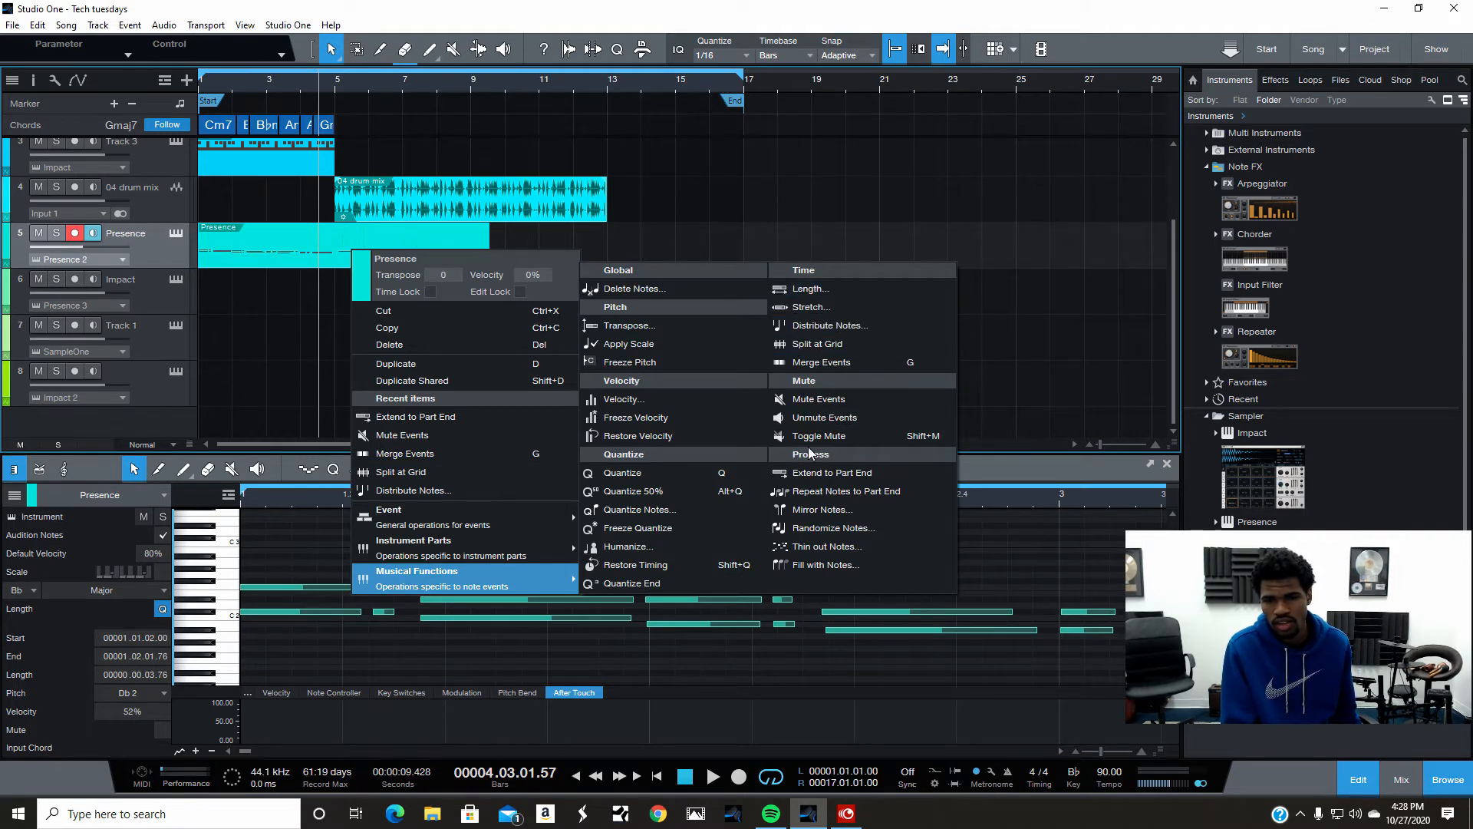
click(835, 491)
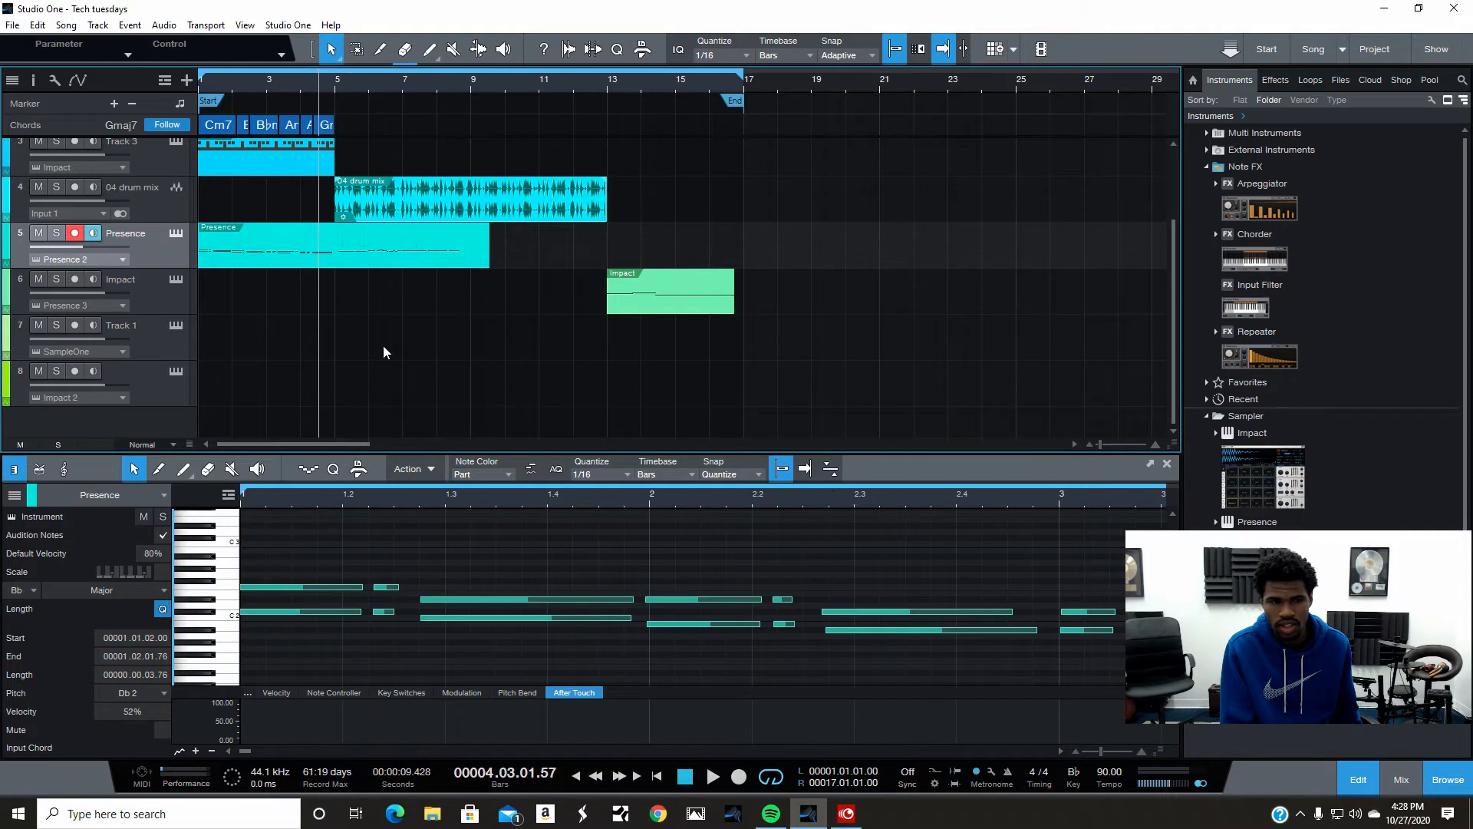
right_click(300, 245)
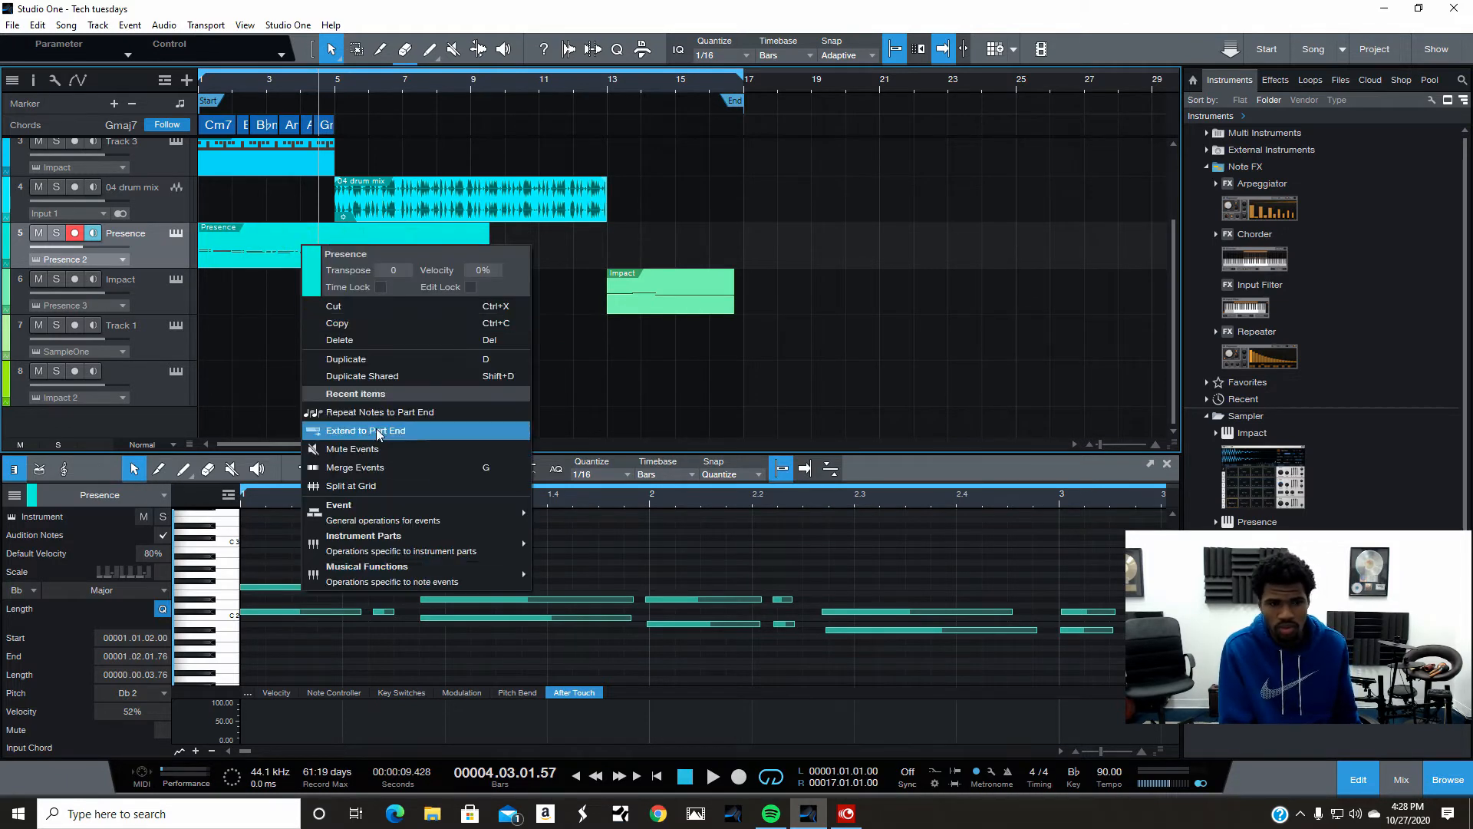
click(393, 412)
- Select the long Eb2 note, apply Repeat Notes to Part End, and return to the song start
click(450, 597)
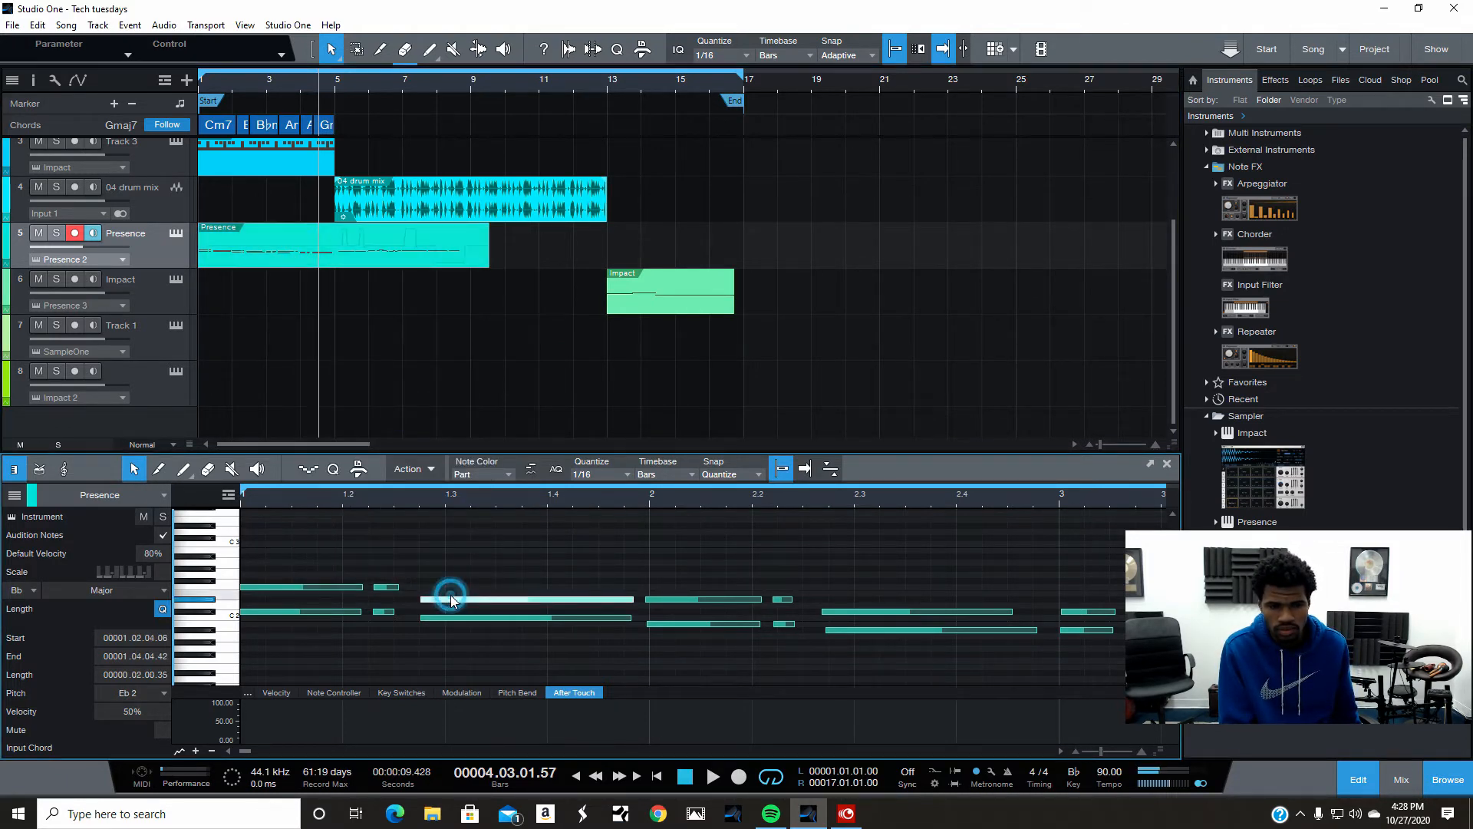
right_click(367, 259)
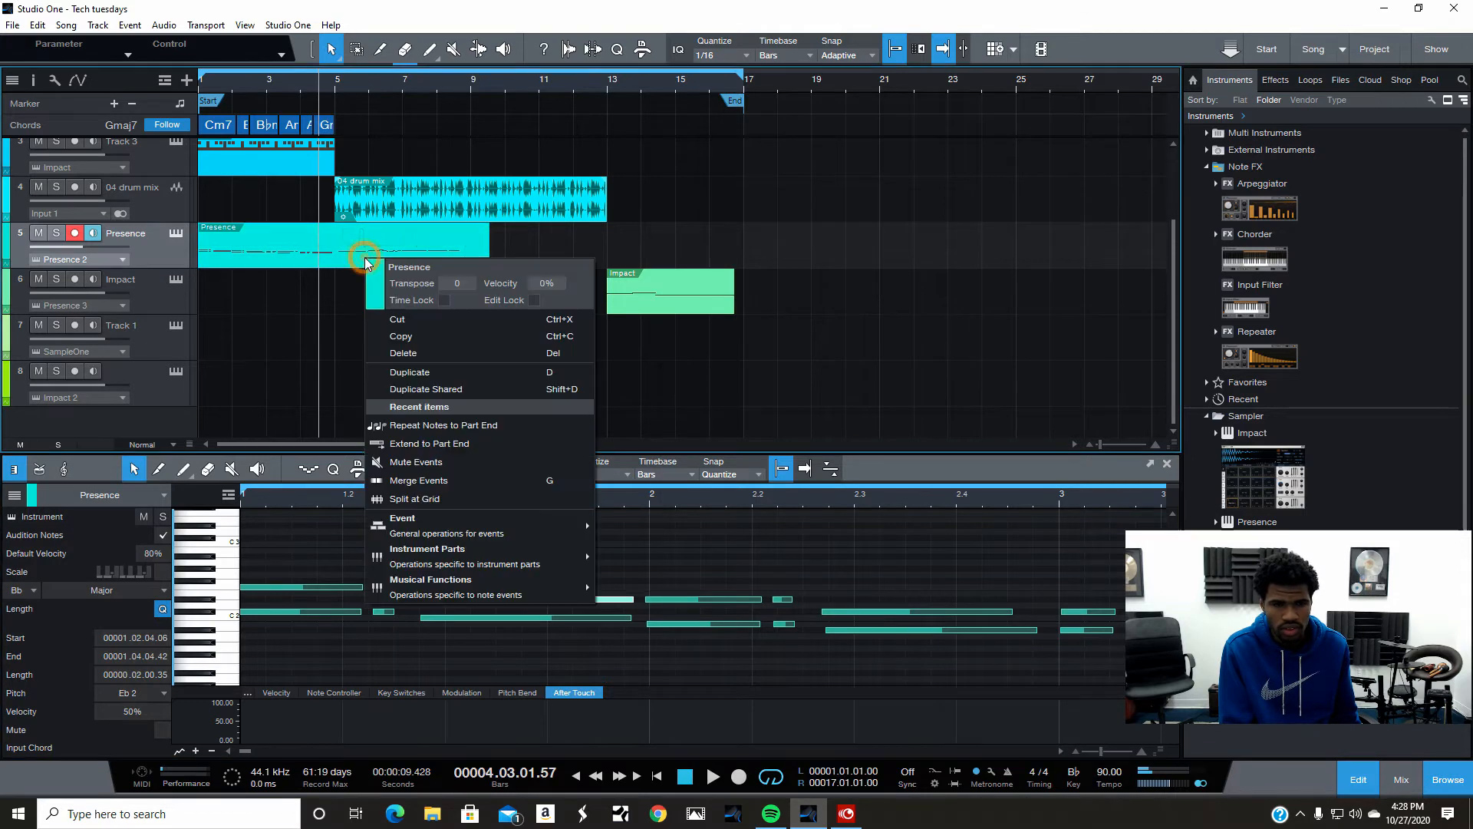
click(427, 424)
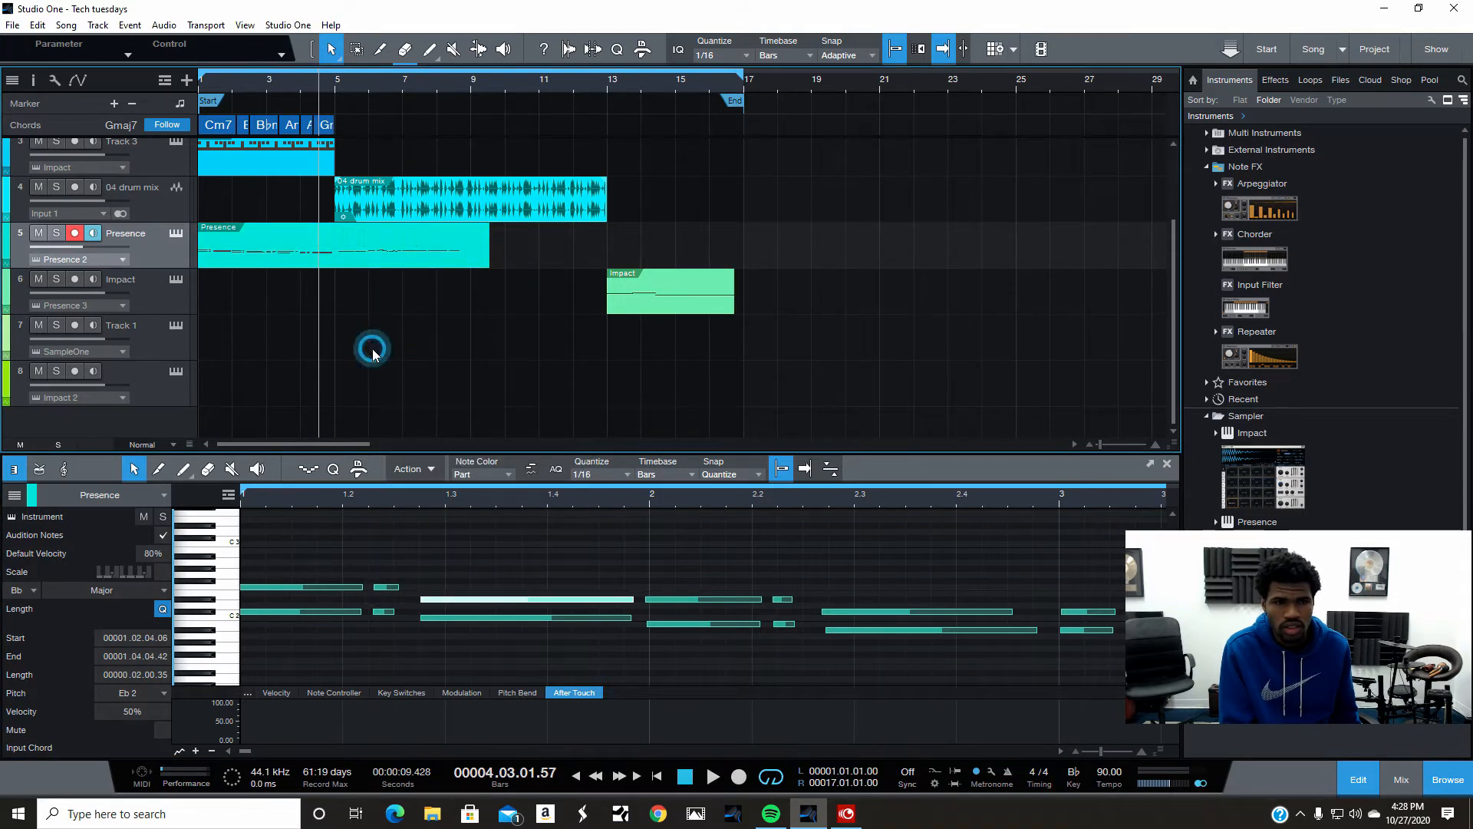
click(685, 776)
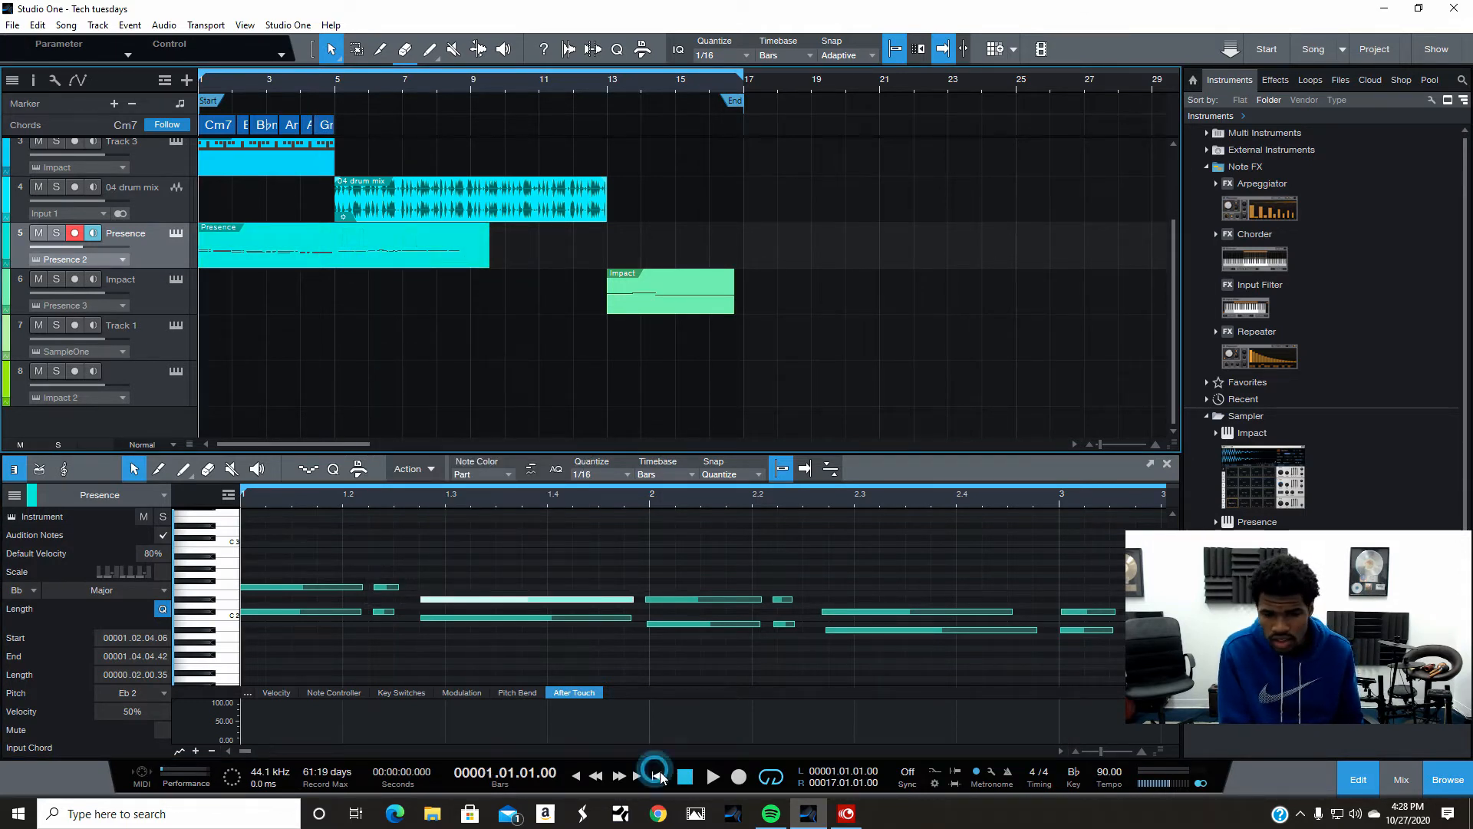
- Briefly play the song, then solo the Presence track
key(space)
click(691, 779)
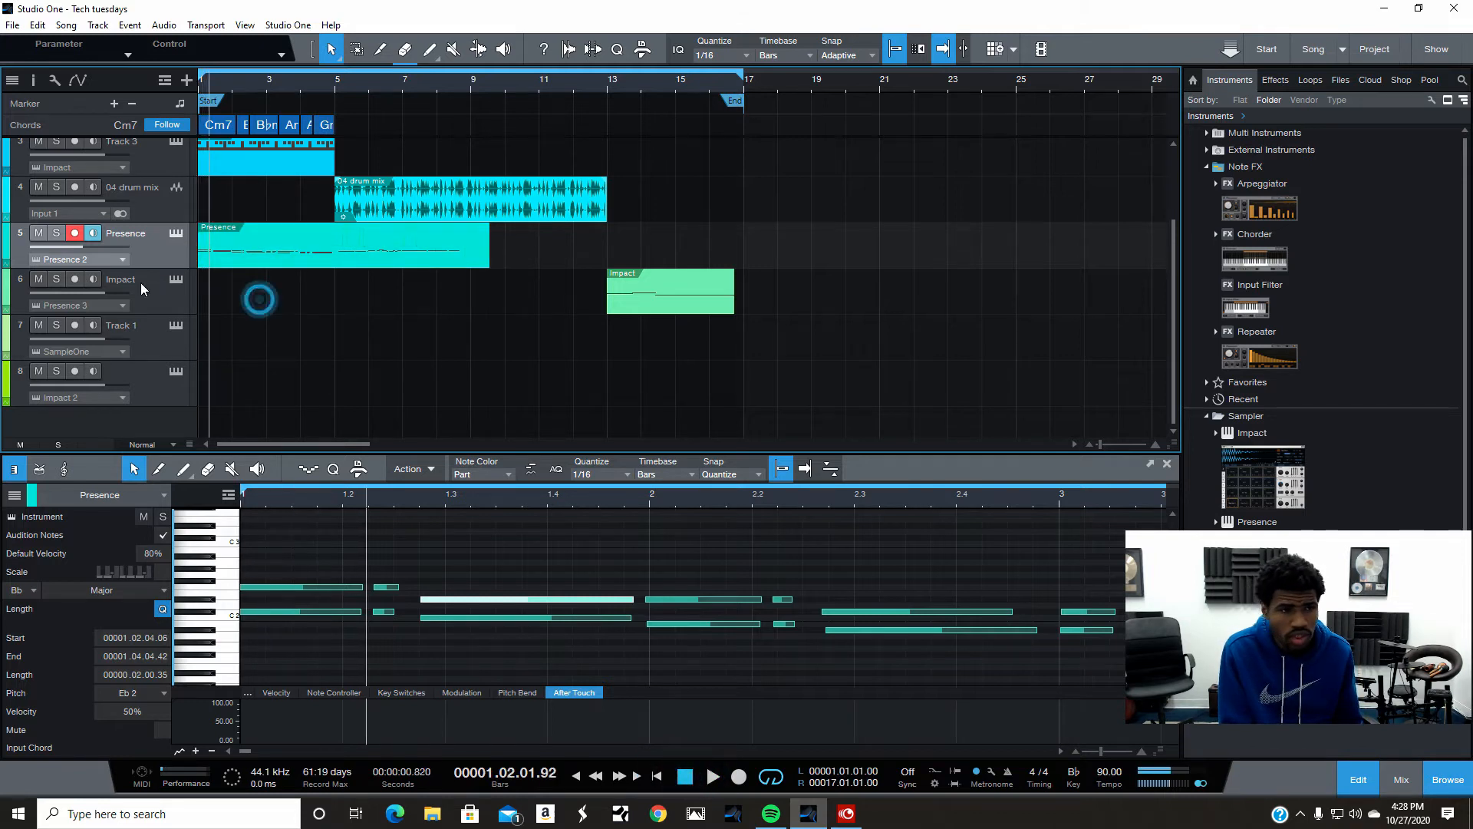
click(56, 232)
right_click(335, 263)
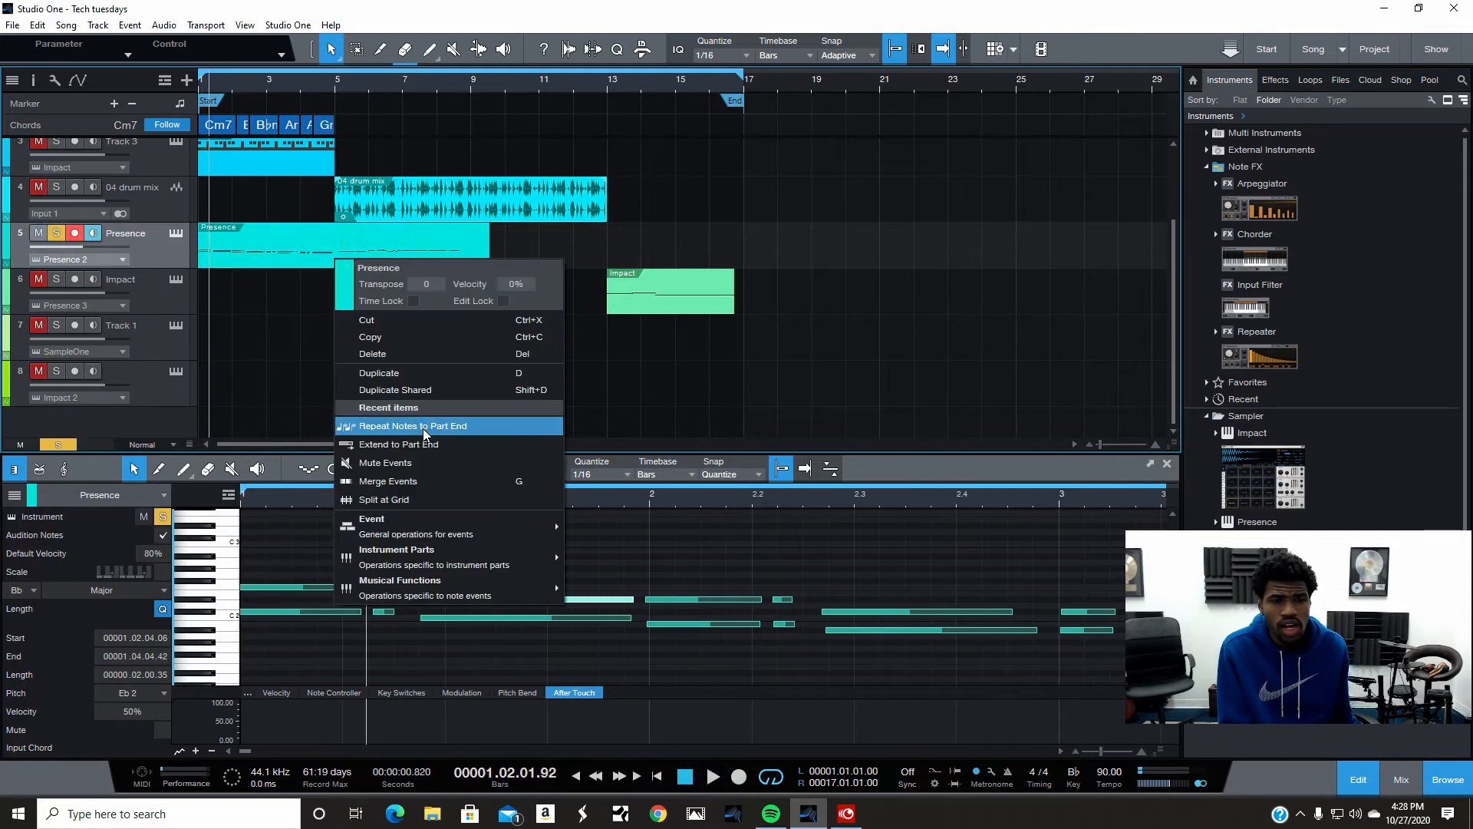
mouse_move(531, 569)
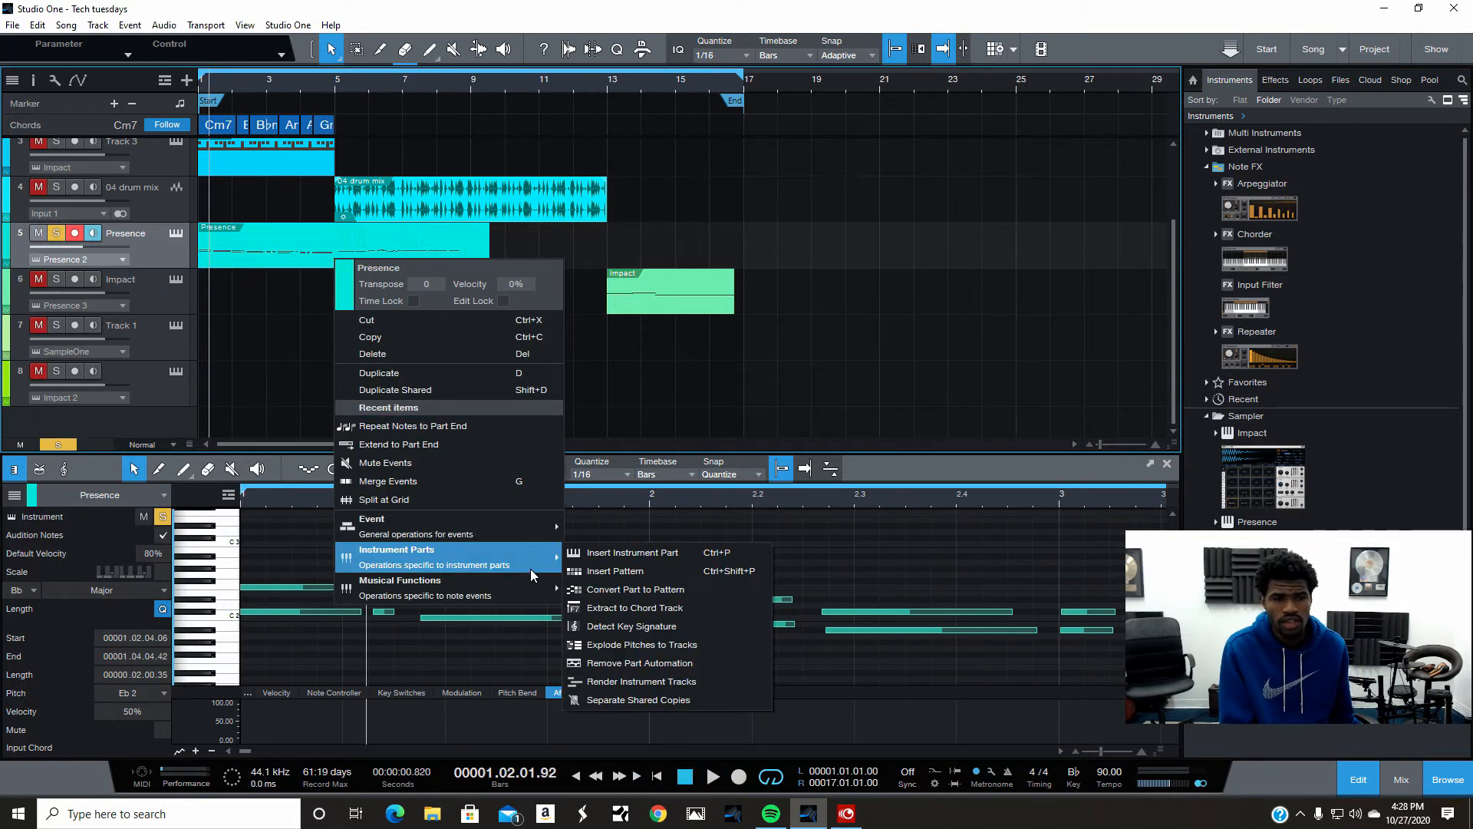
click(246, 322)
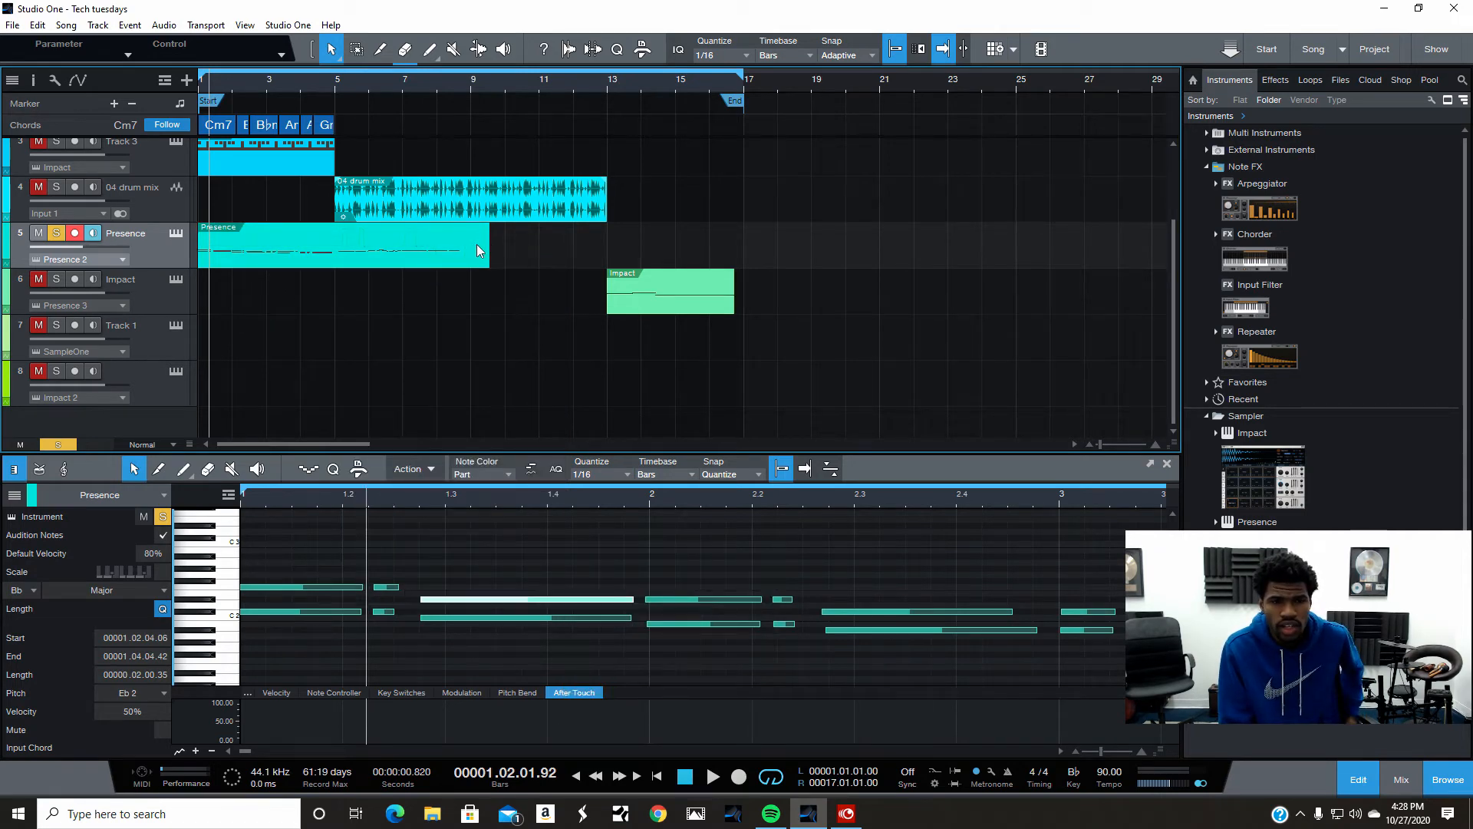
- Mirror the Presence part's notes horizontally around the first note
right_click(374, 252)
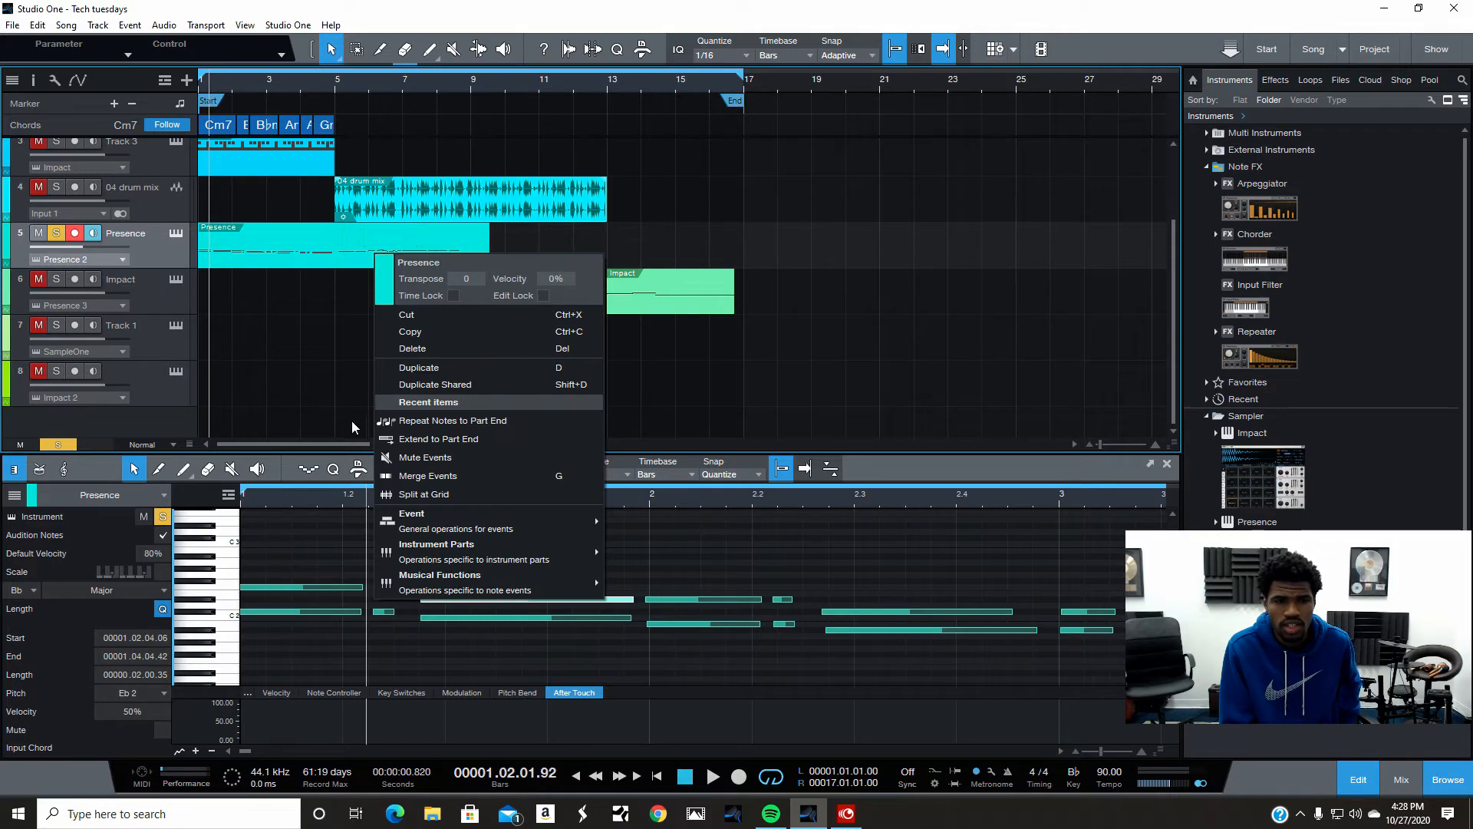
mouse_move(453, 586)
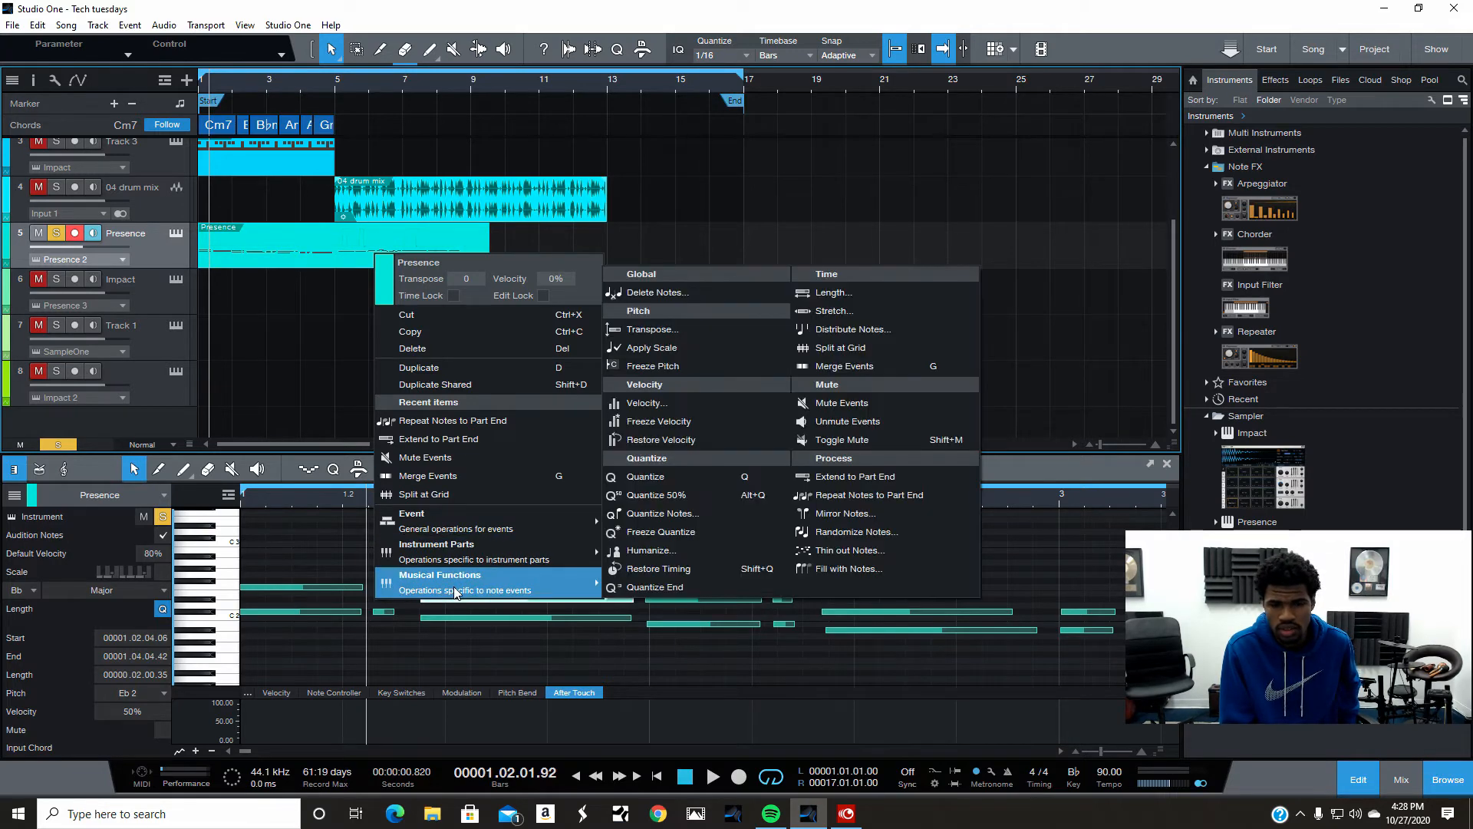
click(833, 514)
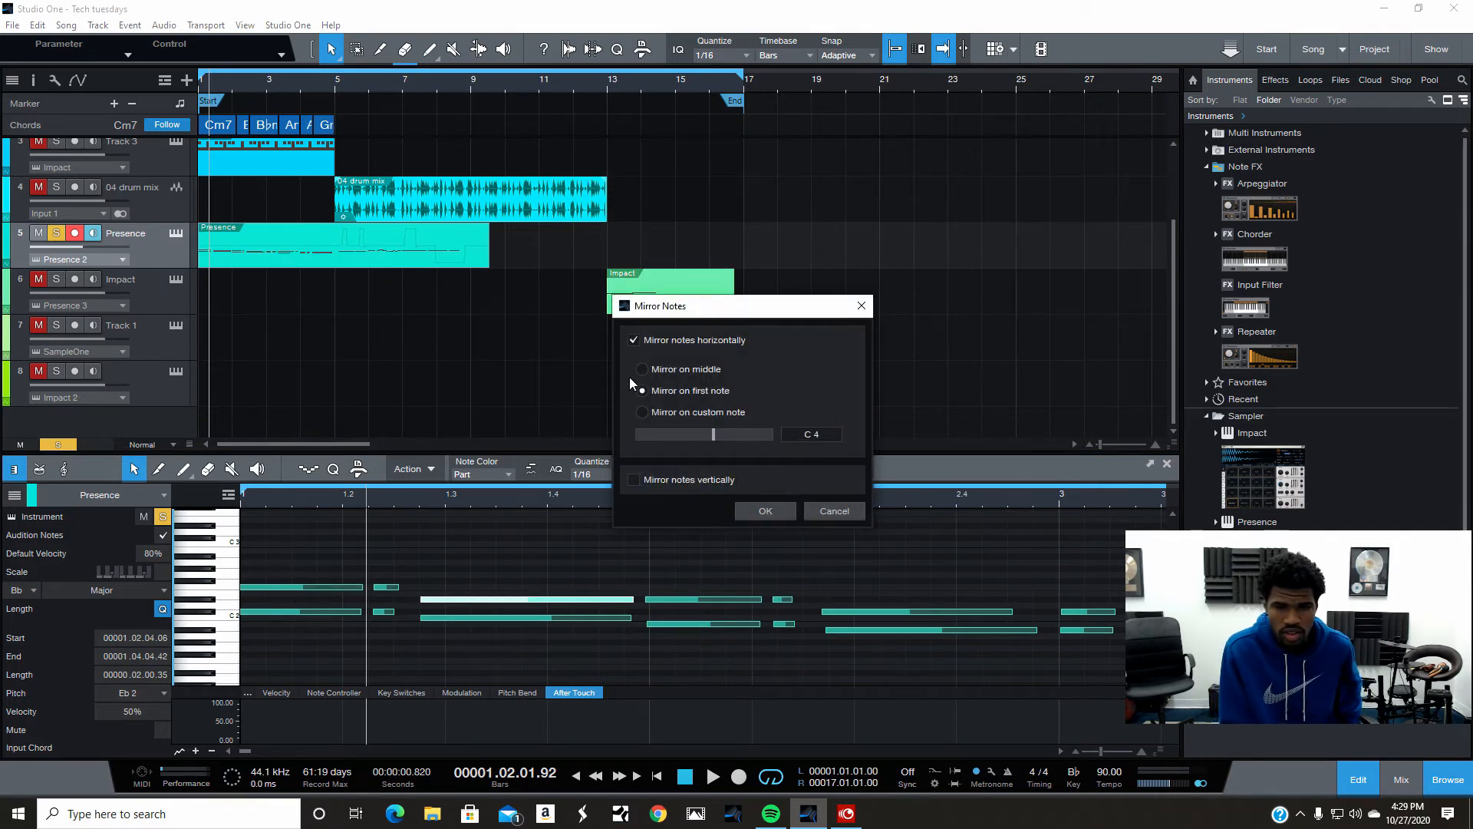
click(752, 511)
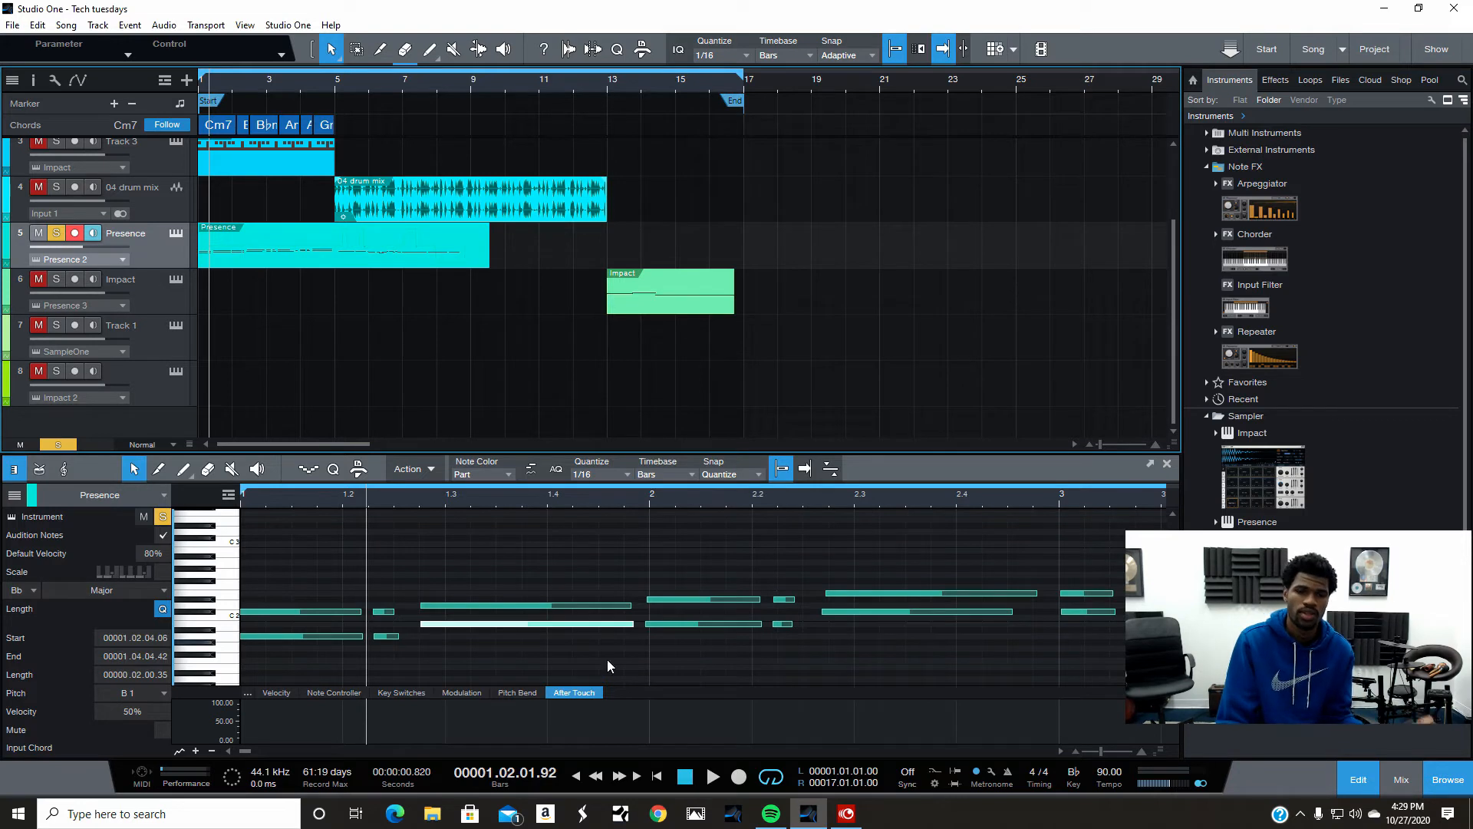
- Play back the mirrored part from the song start
click(657, 774)
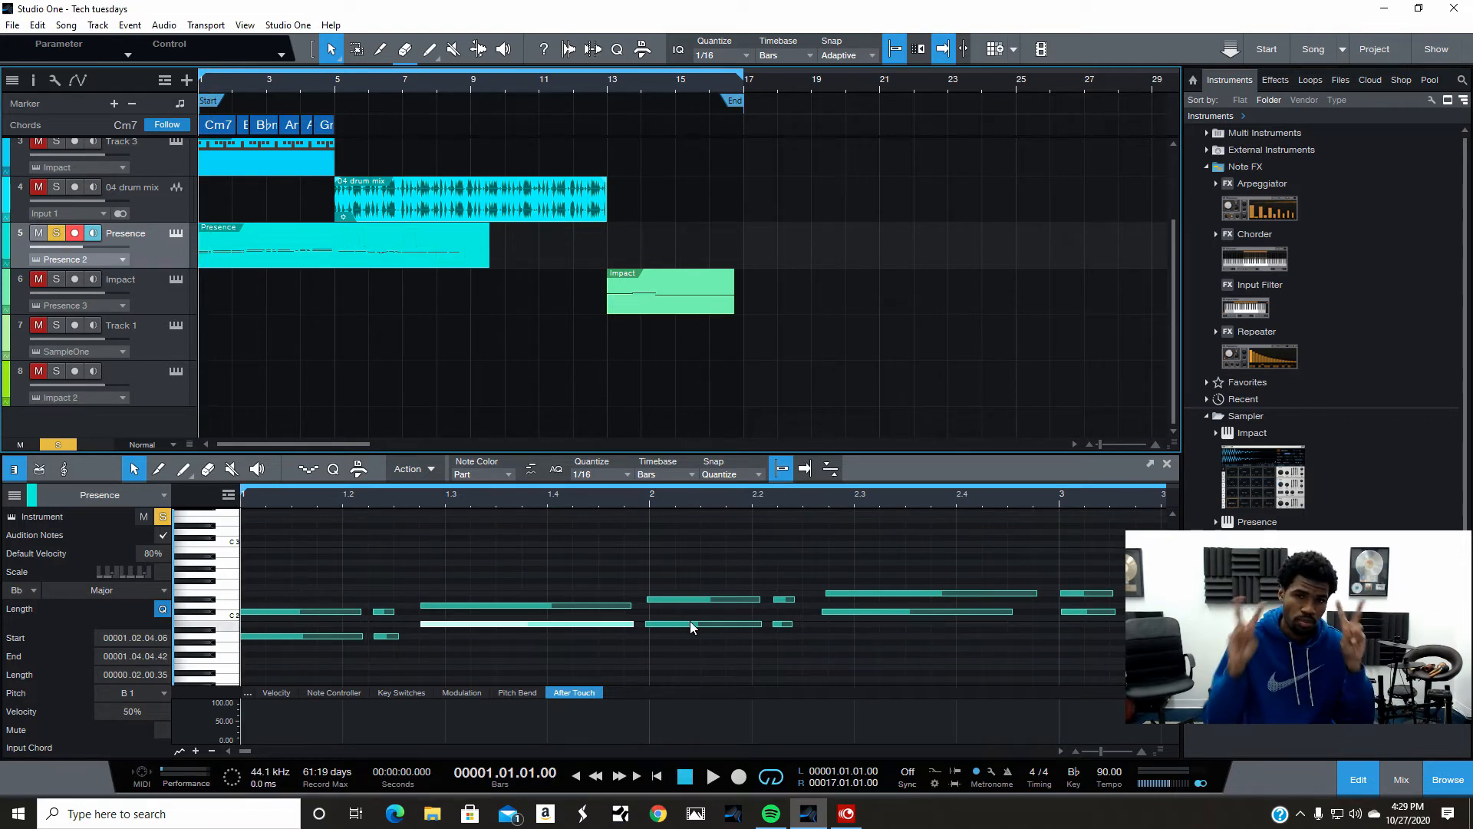
click(712, 777)
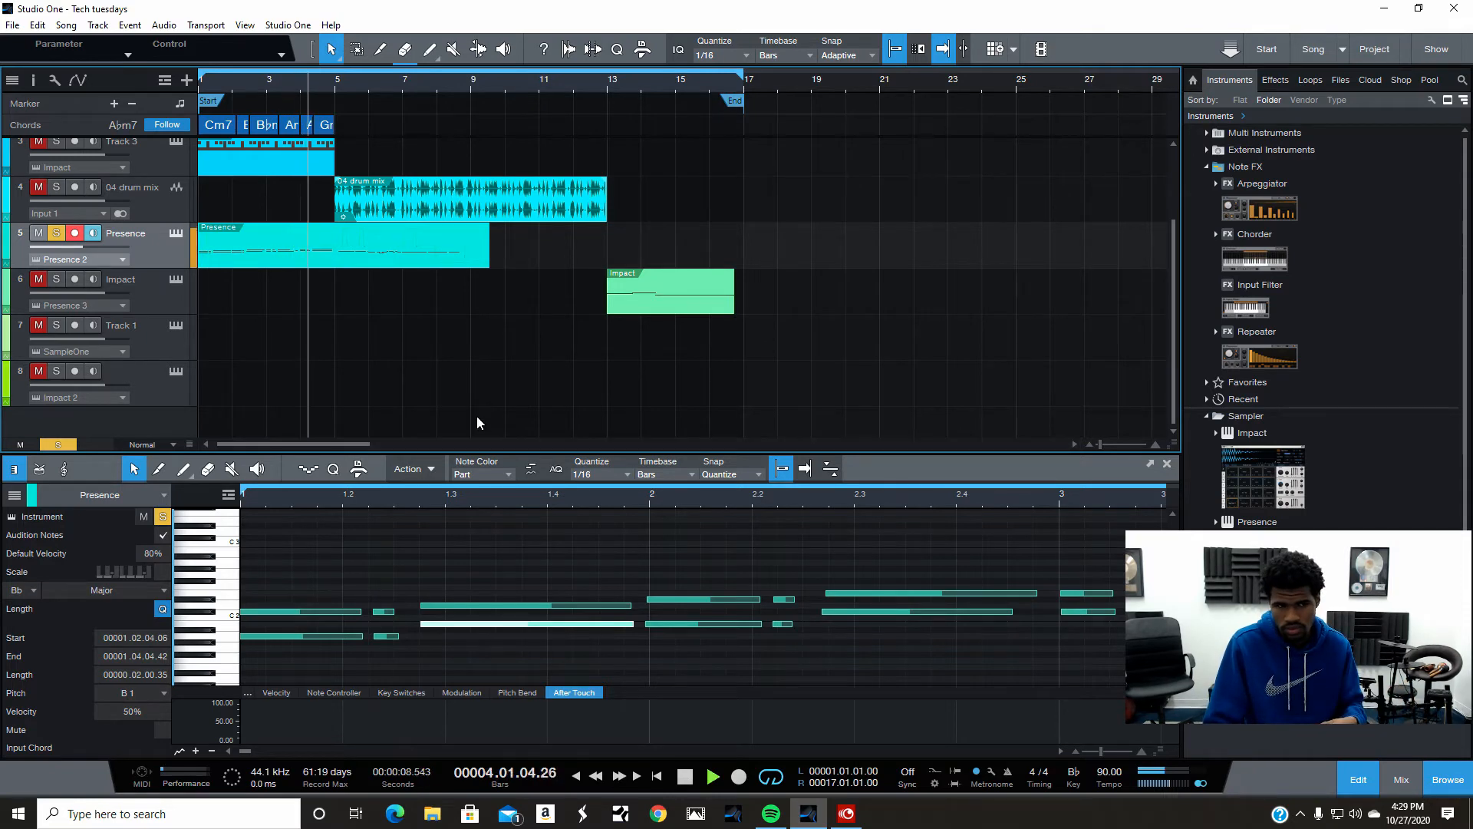
key(space)
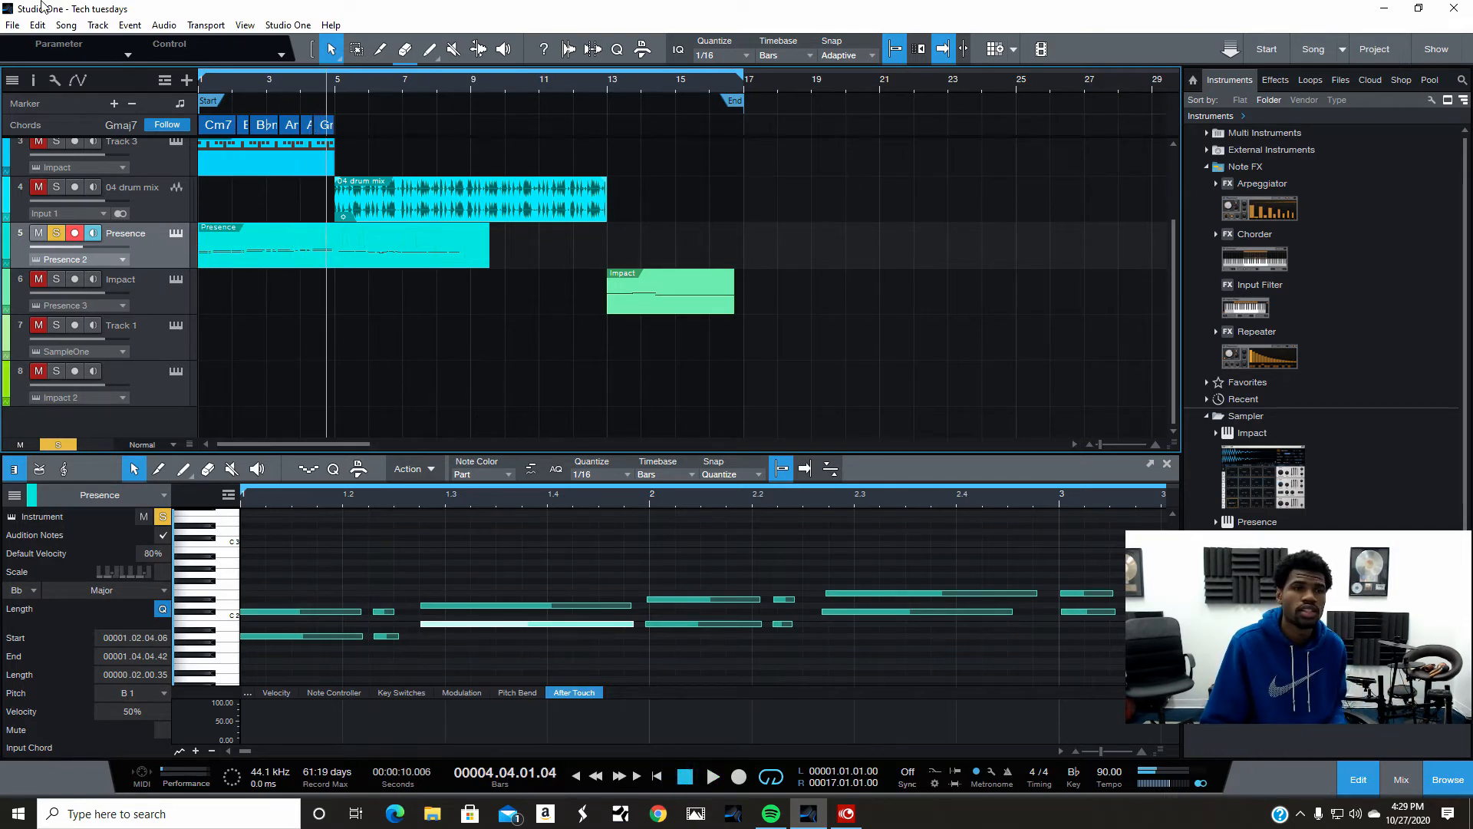
- Undo the note mirroring
click(37, 25)
click(54, 42)
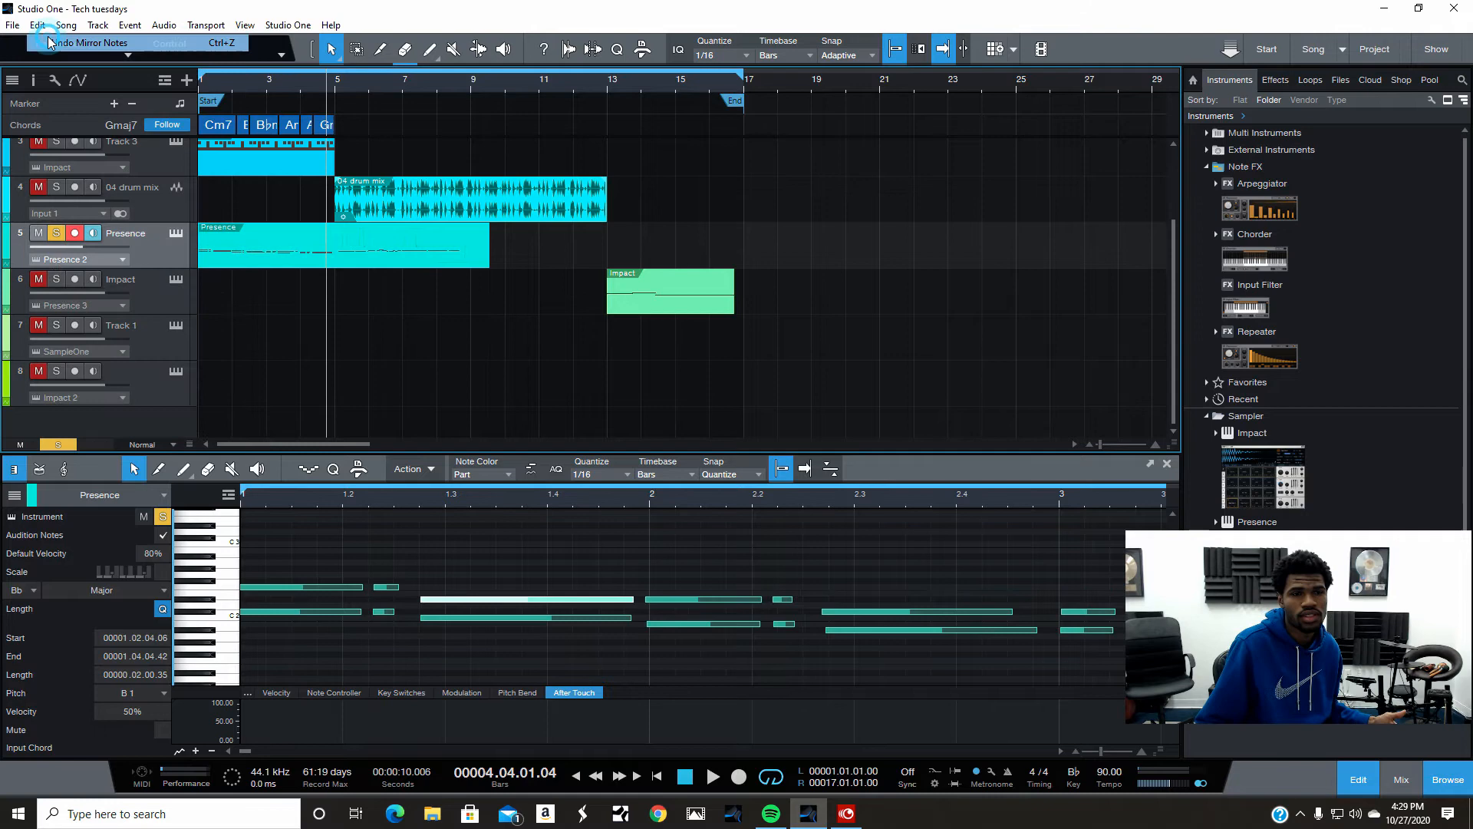
right_click(301, 269)
click(250, 296)
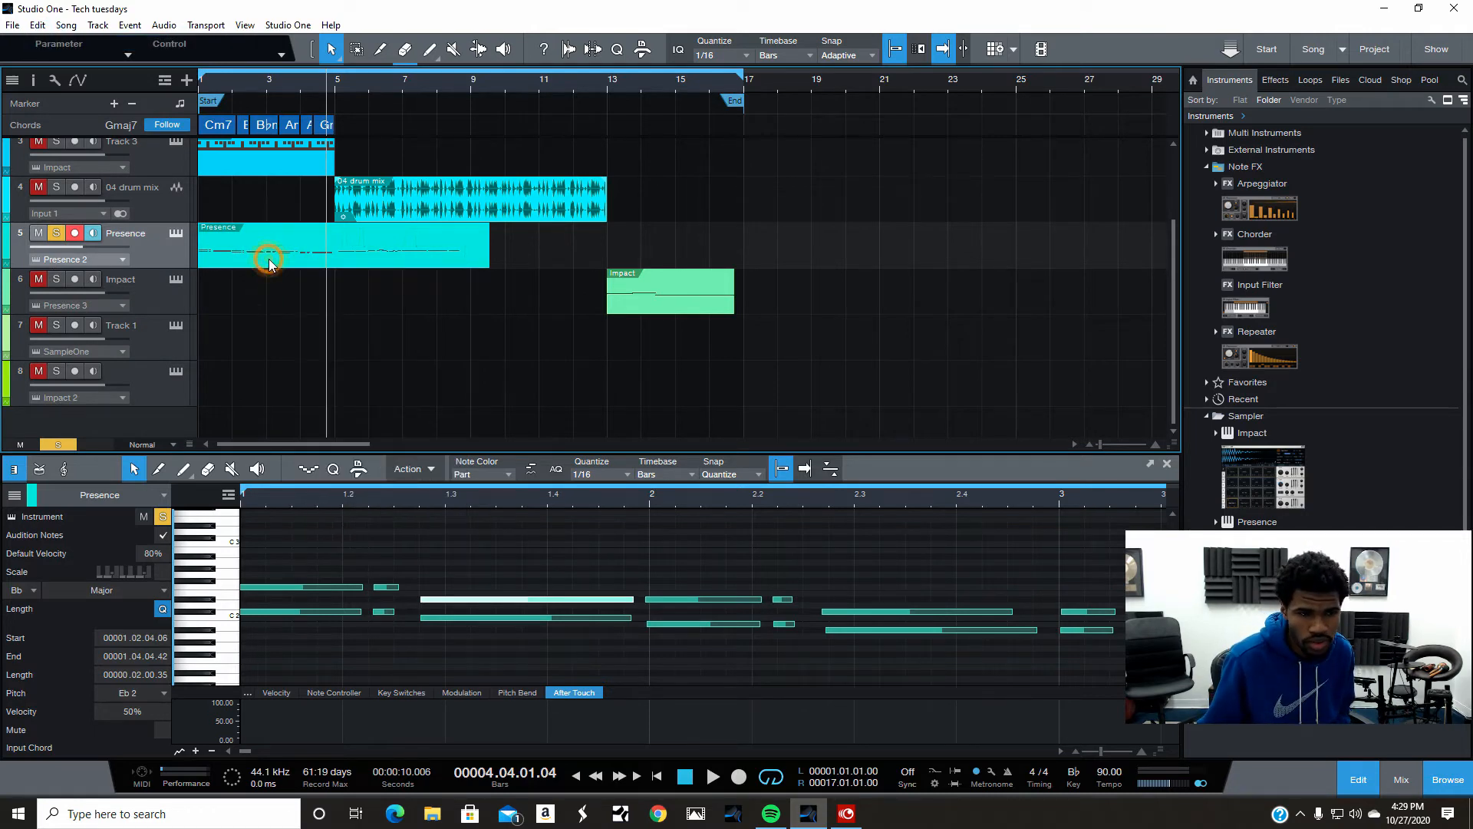
- Randomize the Presence notes' pitch using the original pitch range at 100% strength
right_click(294, 265)
mouse_move(399, 583)
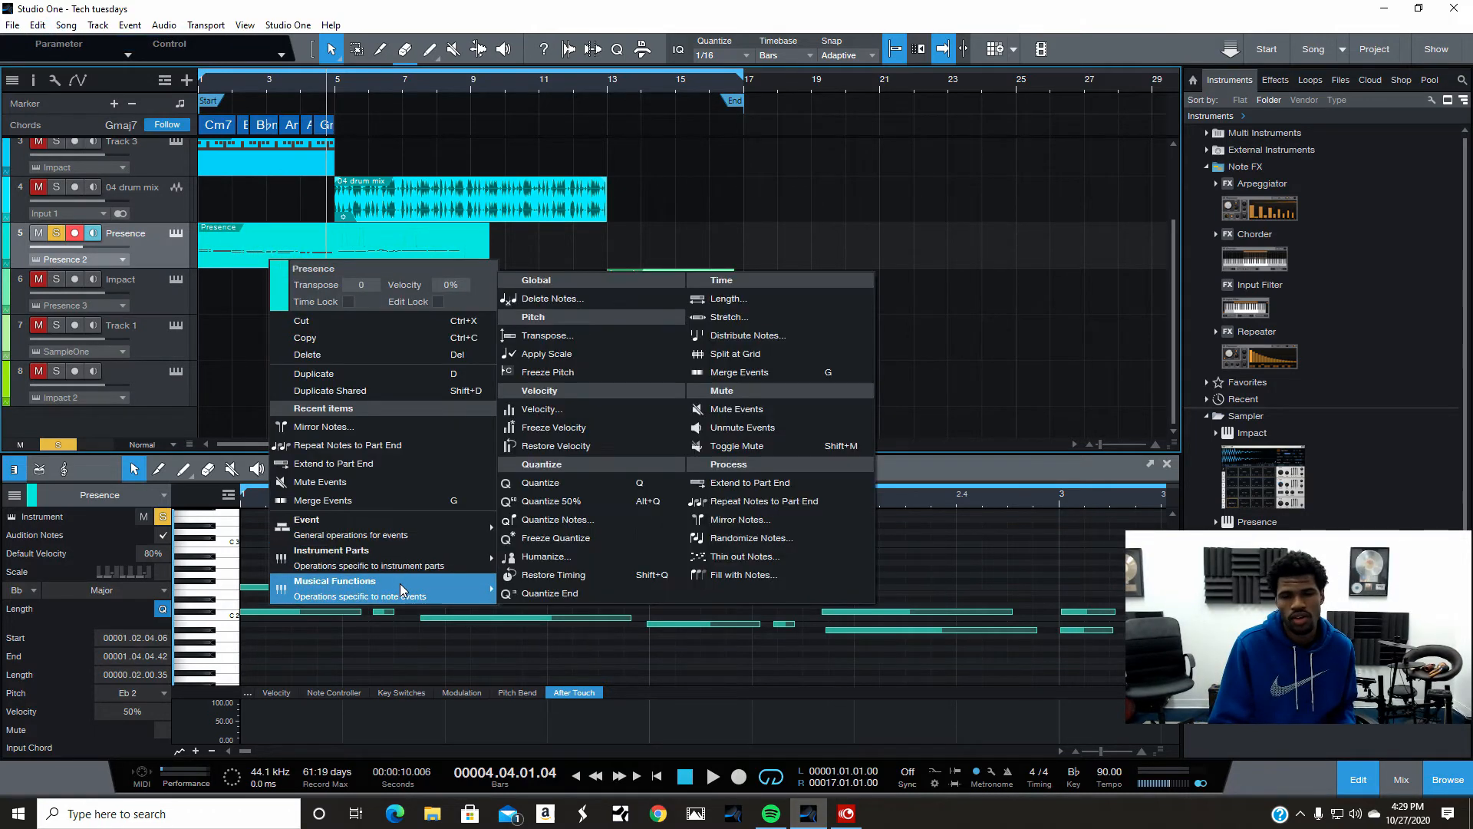
click(730, 540)
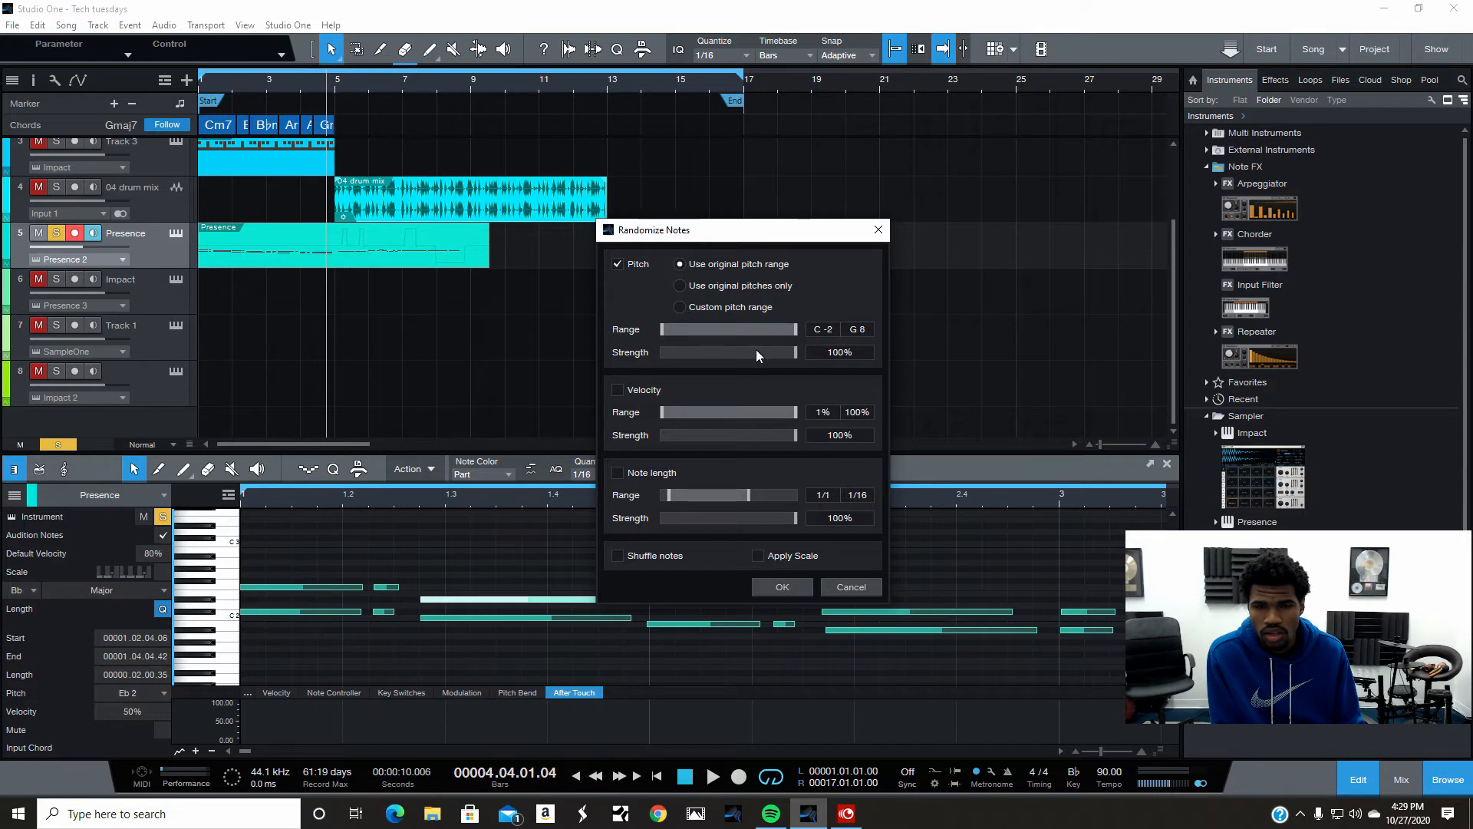
click(793, 587)
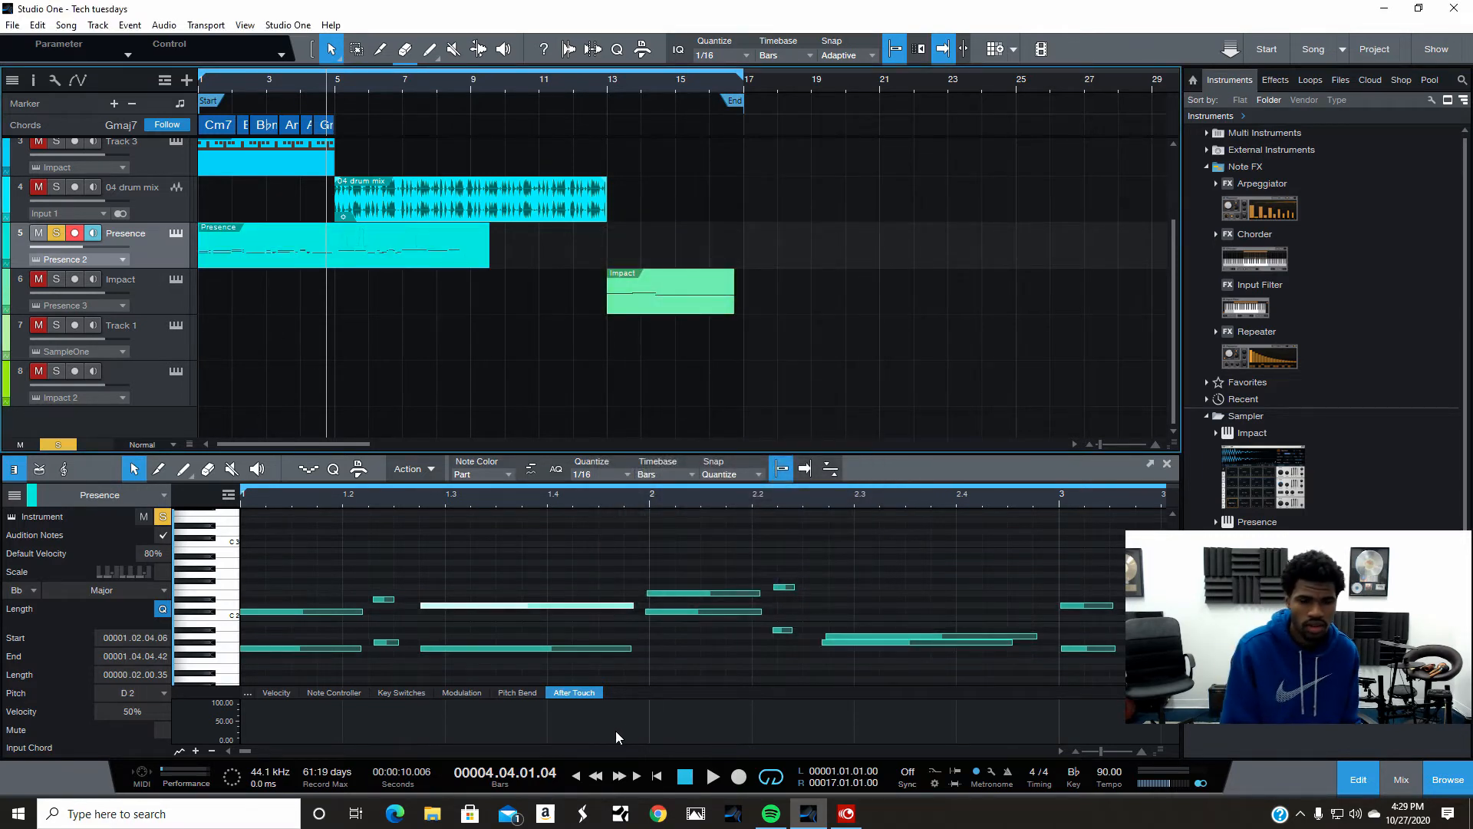
- Play back the randomized part from the song start
click(686, 776)
click(713, 776)
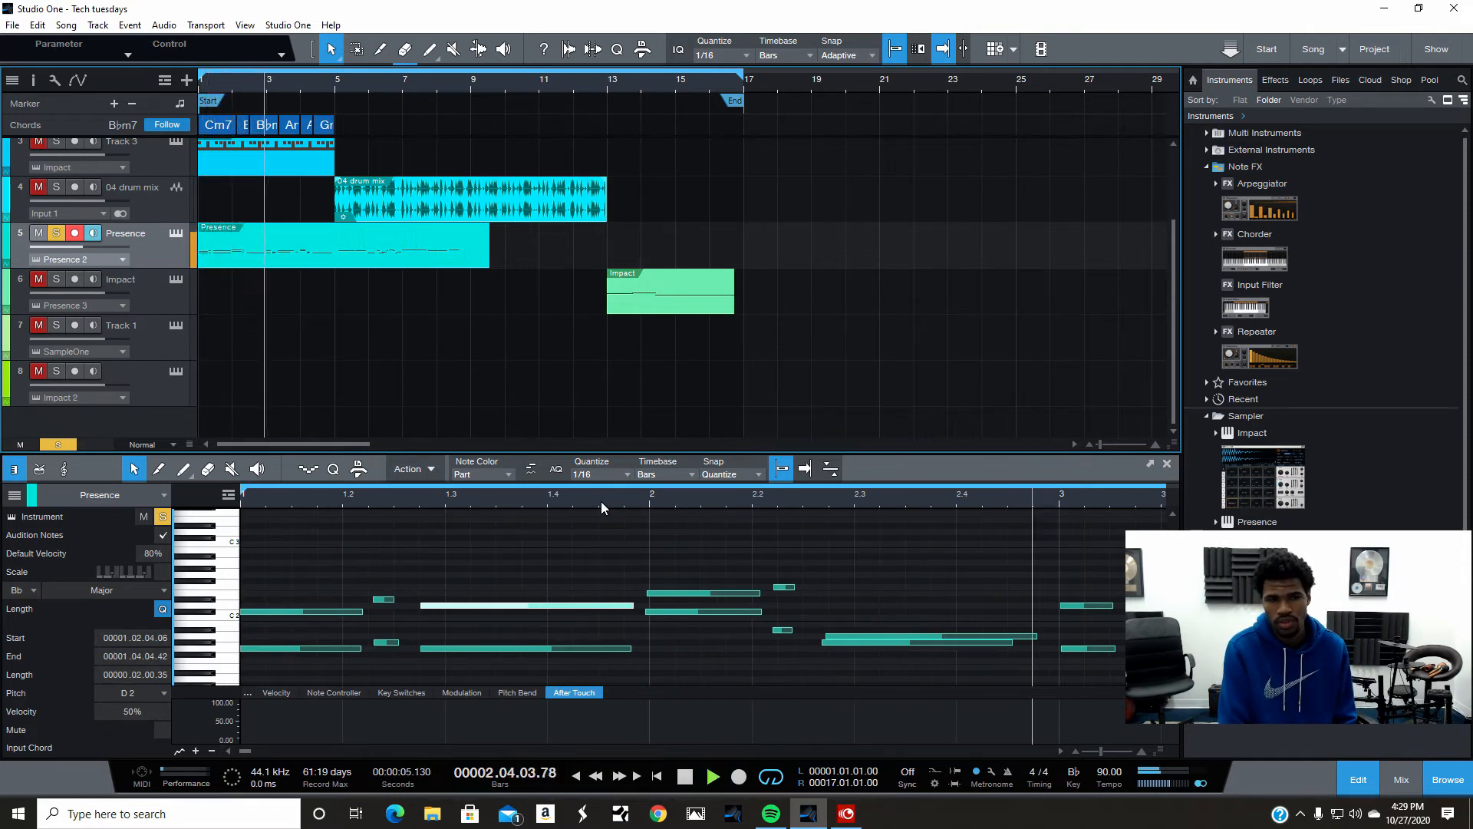
click(686, 776)
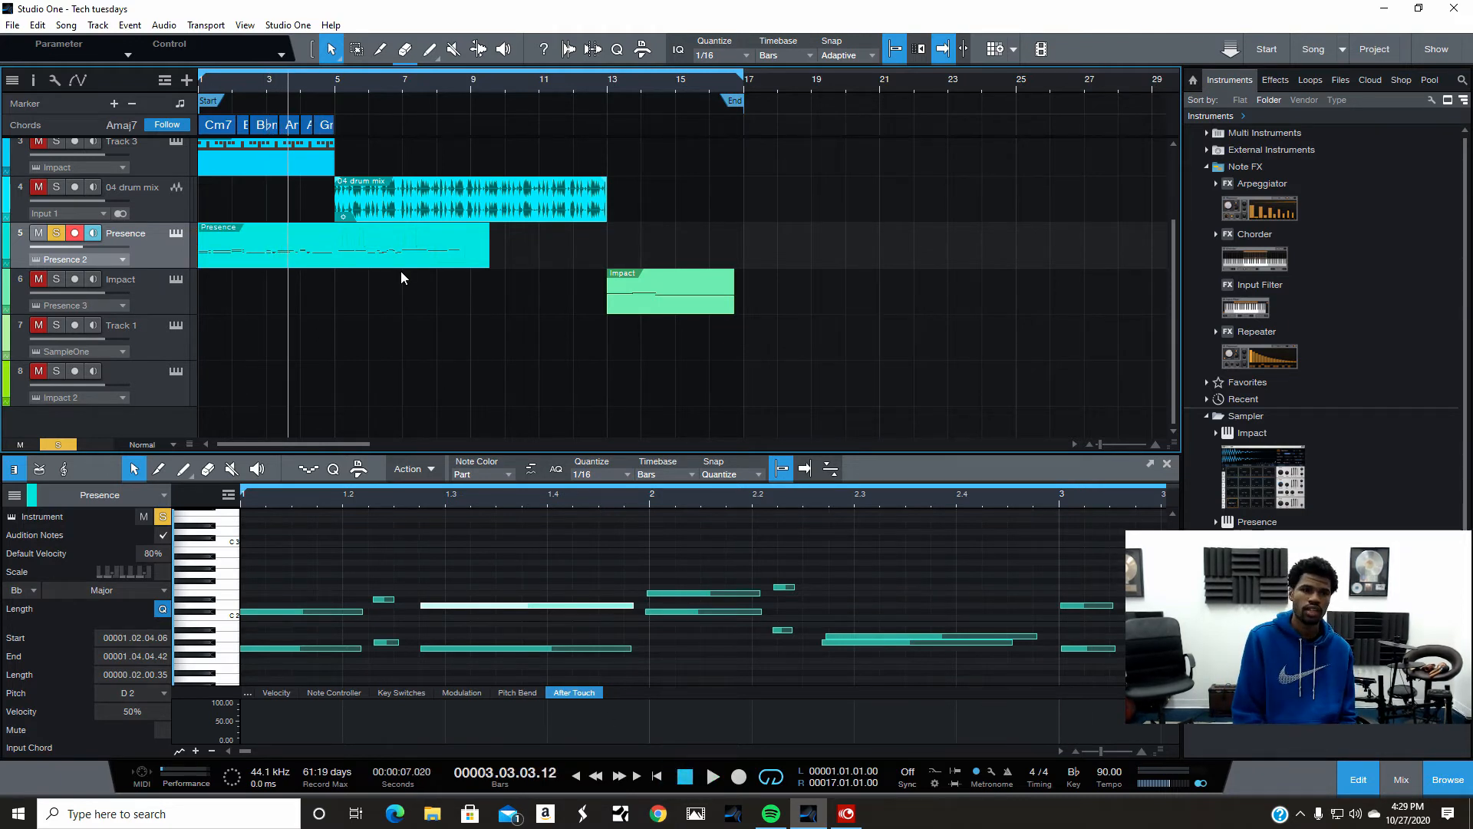
- Undo the note randomization
right_click(333, 229)
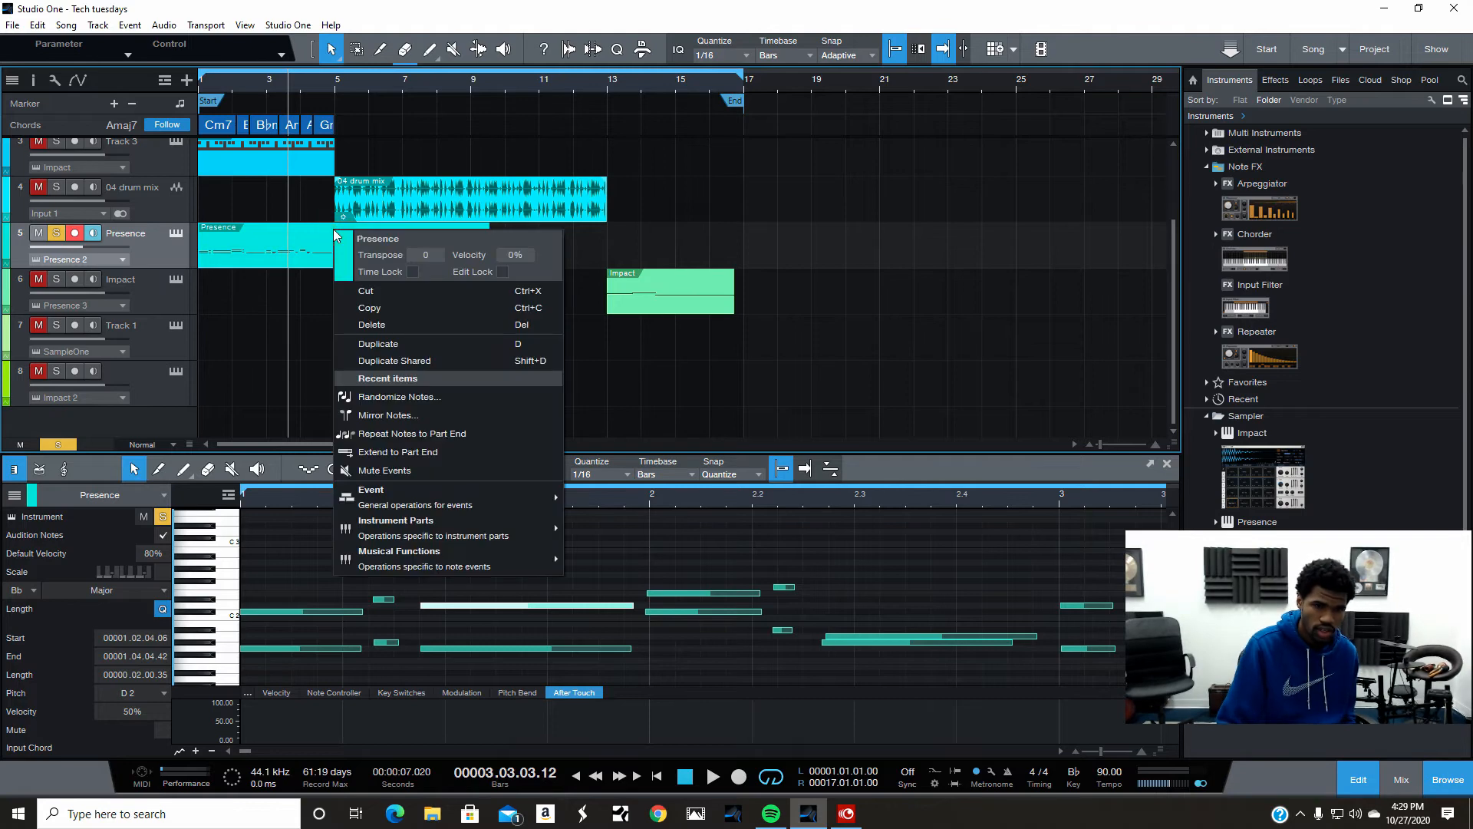
click(38, 26)
click(53, 46)
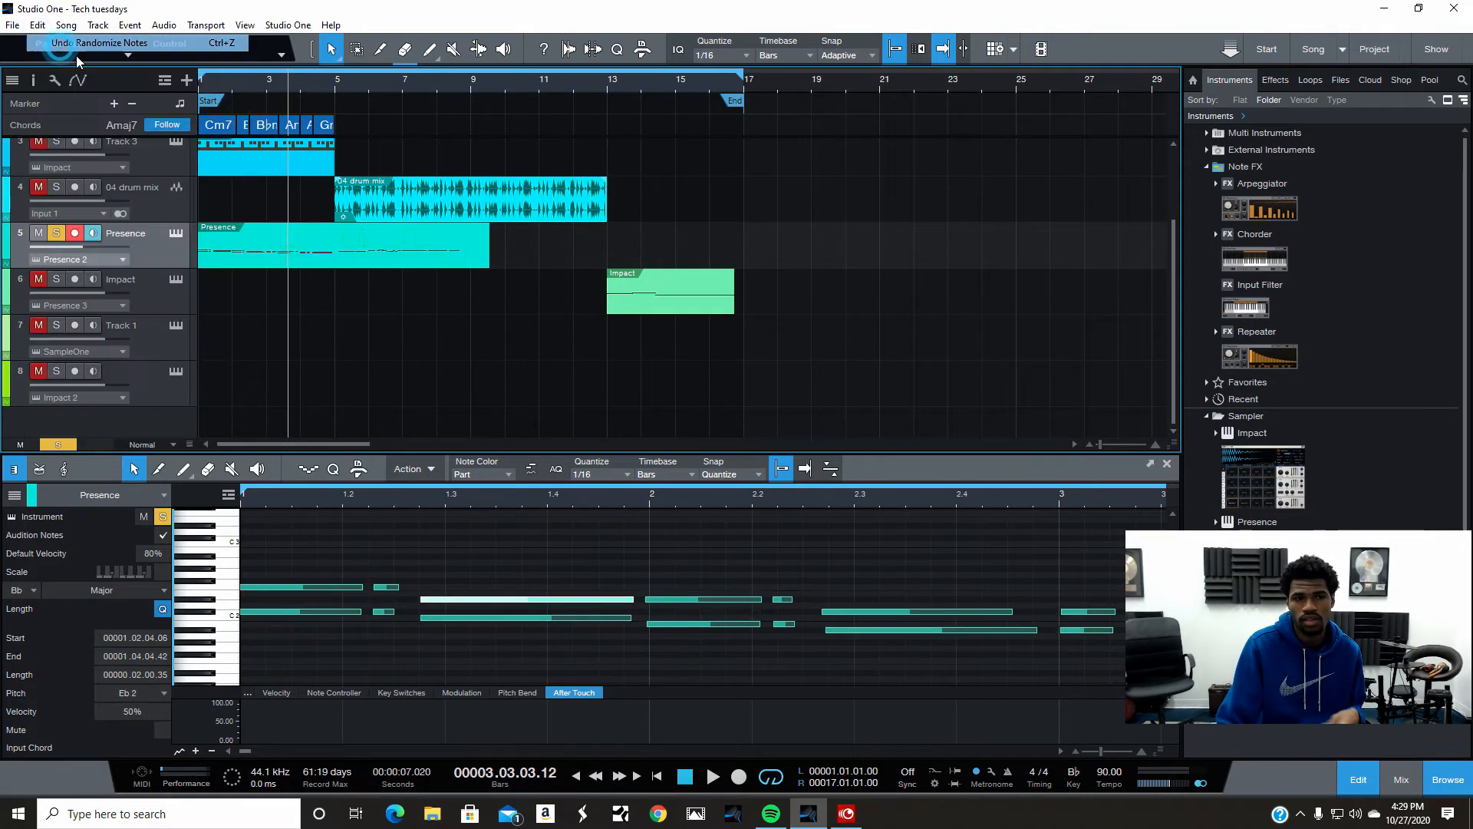
- Thin out the Presence notes with Simplify at a 57% amount
right_click(297, 254)
mouse_move(437, 580)
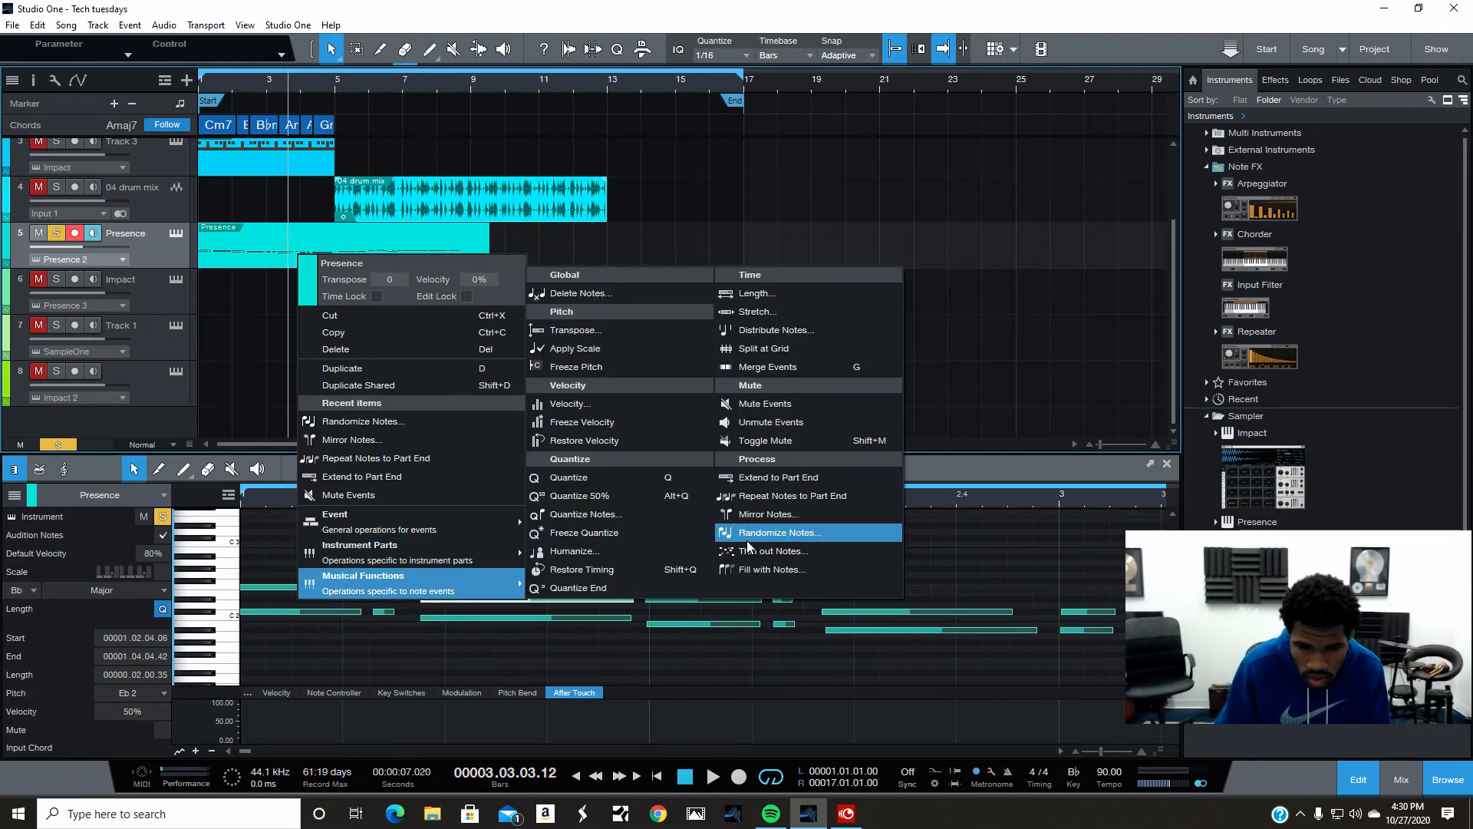
click(784, 551)
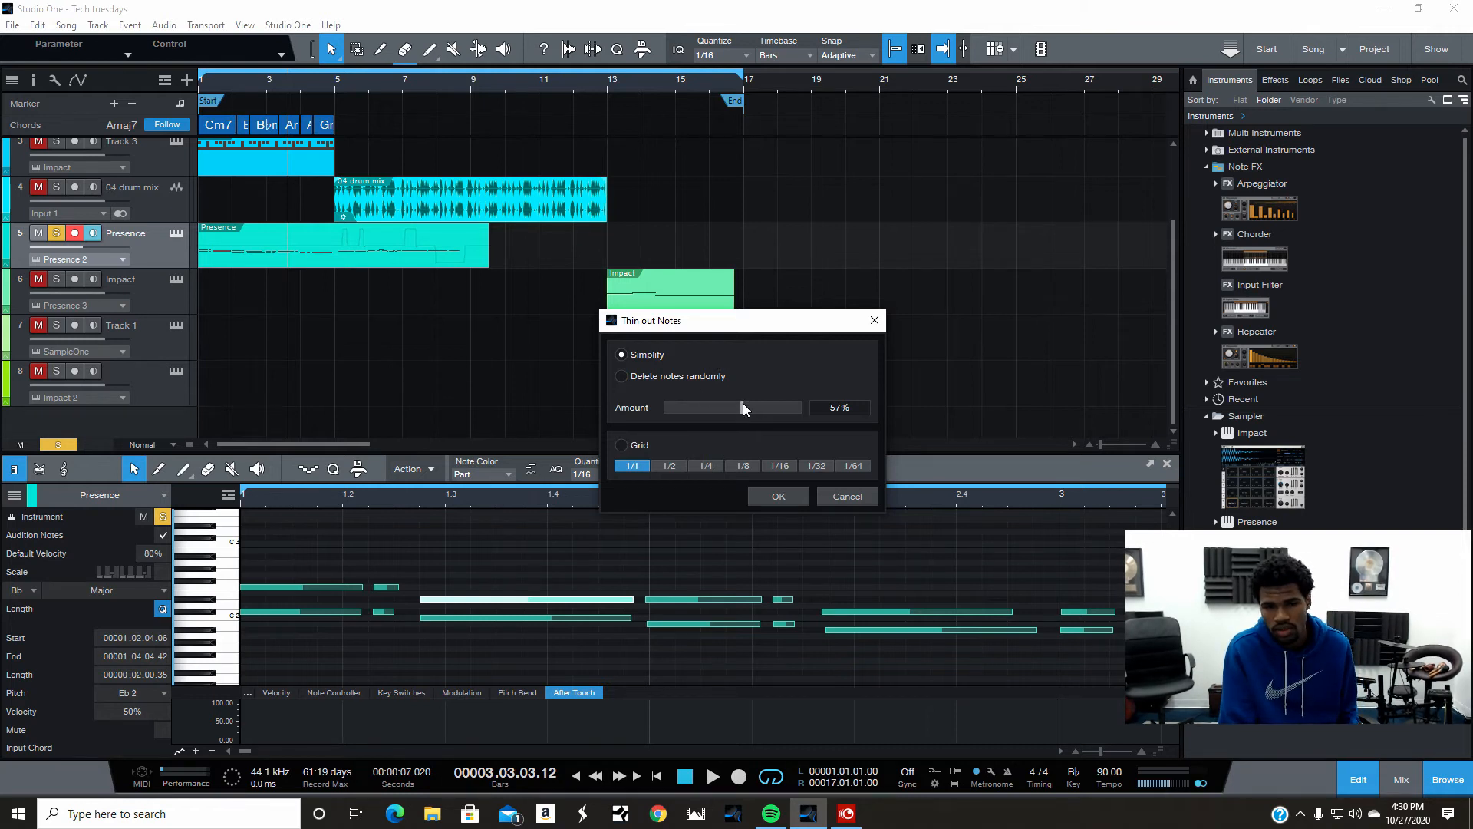
click(781, 494)
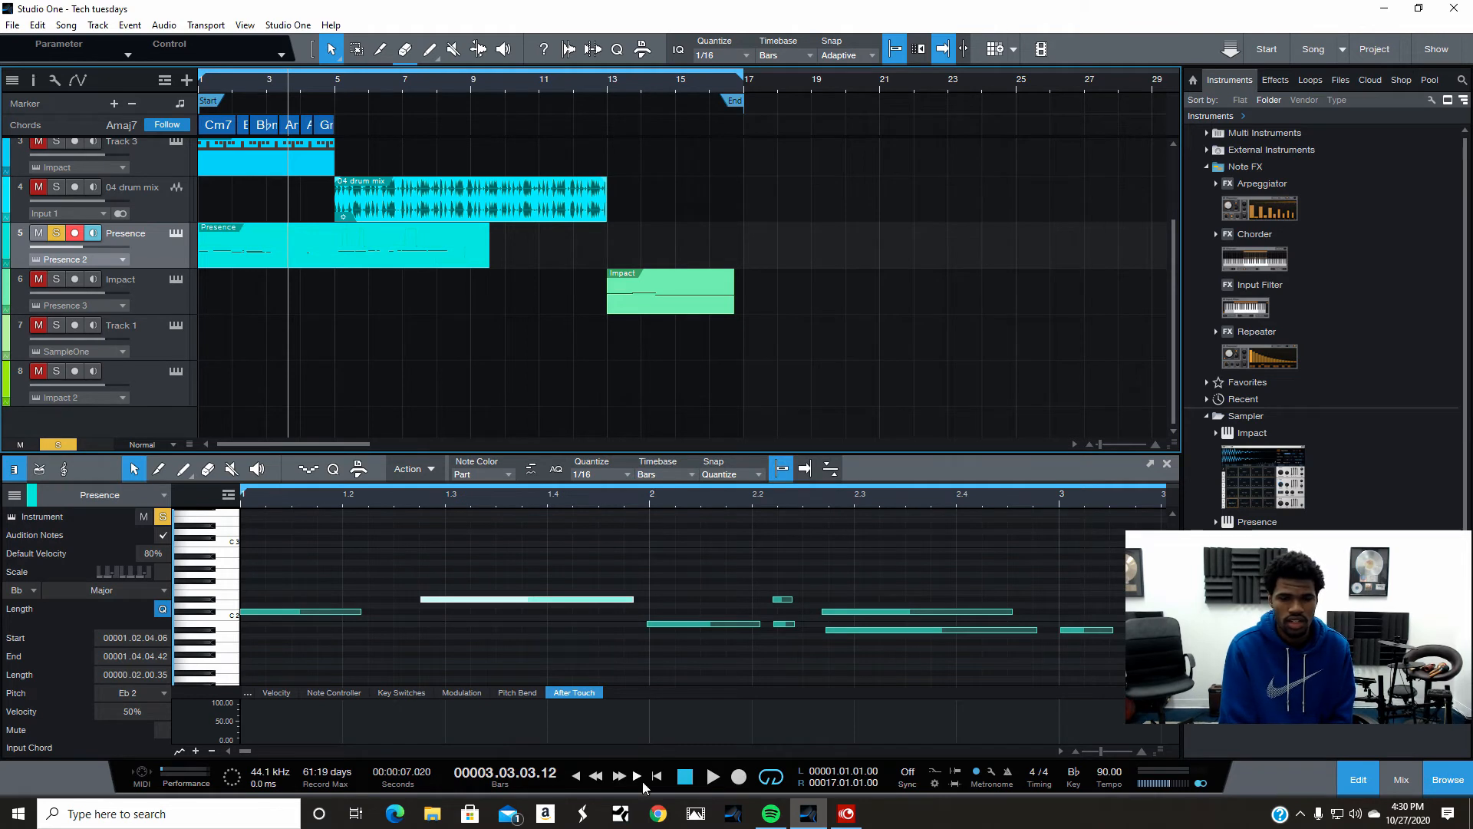
- Play back the thinned part from the song start
click(657, 777)
click(713, 777)
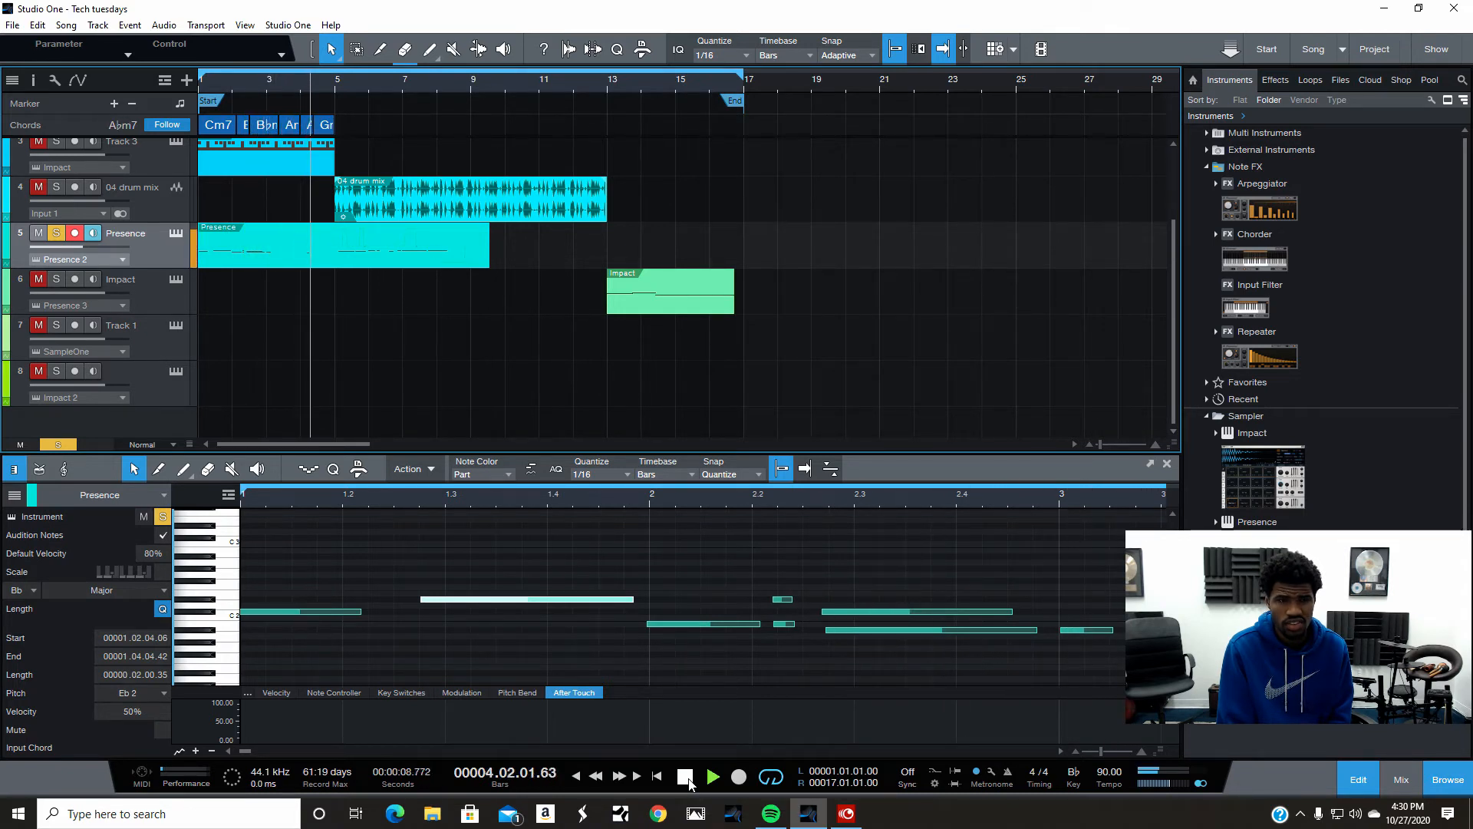
click(686, 776)
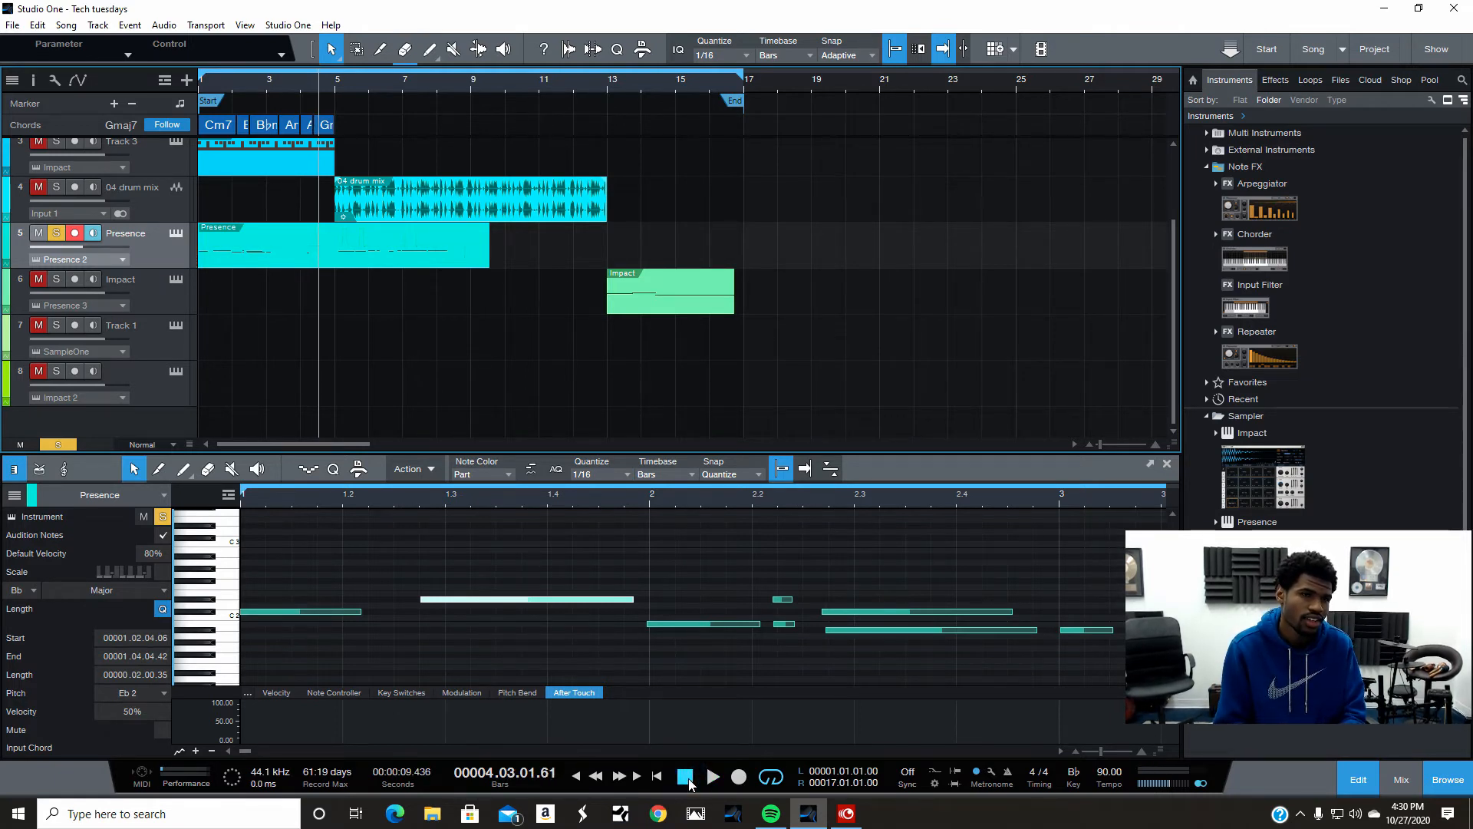
- Undo the Simplify thin-out
click(37, 25)
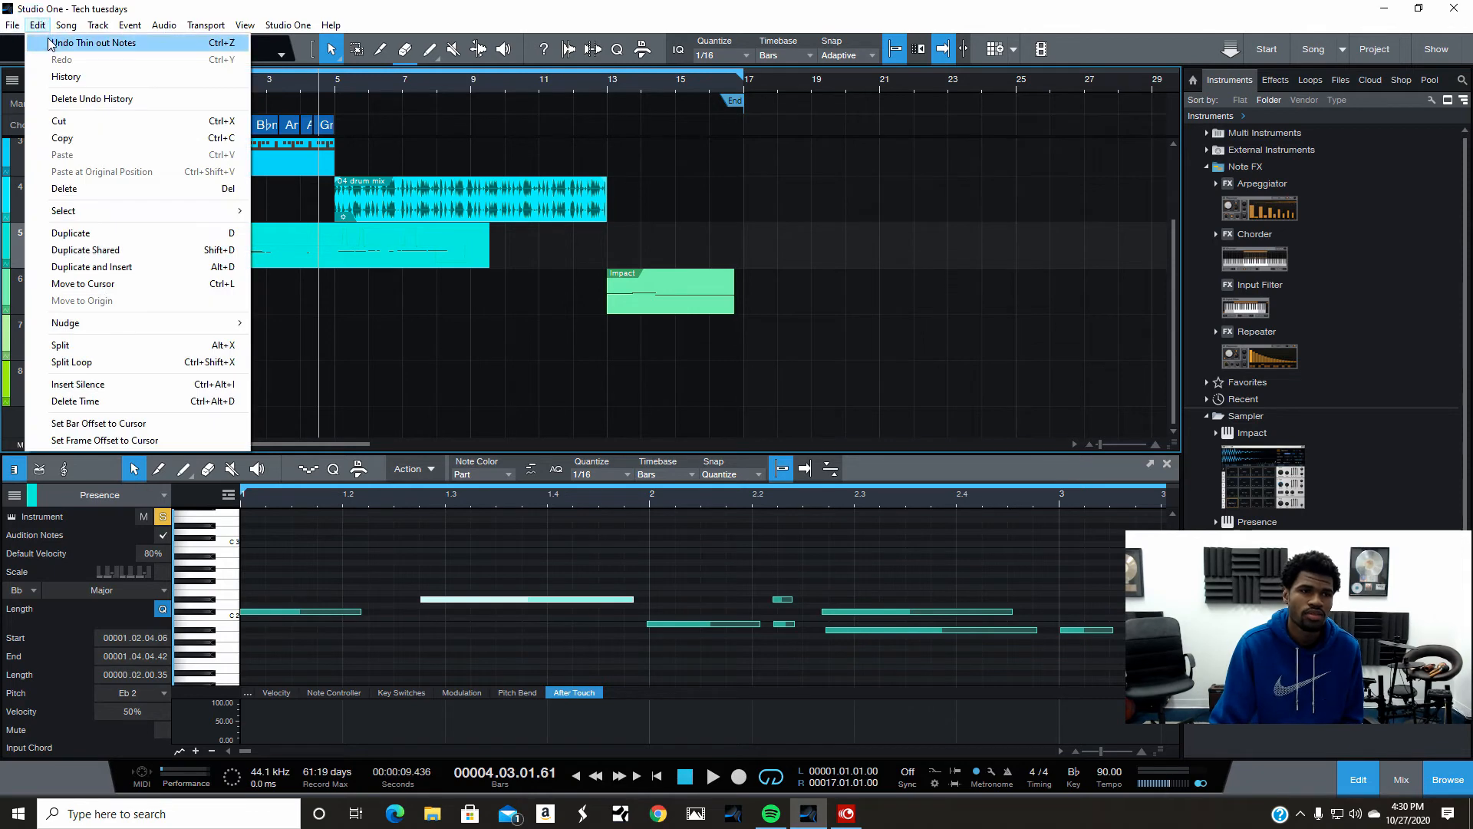
click(85, 44)
- Thin out the Presence notes by deleting notes randomly
right_click(376, 257)
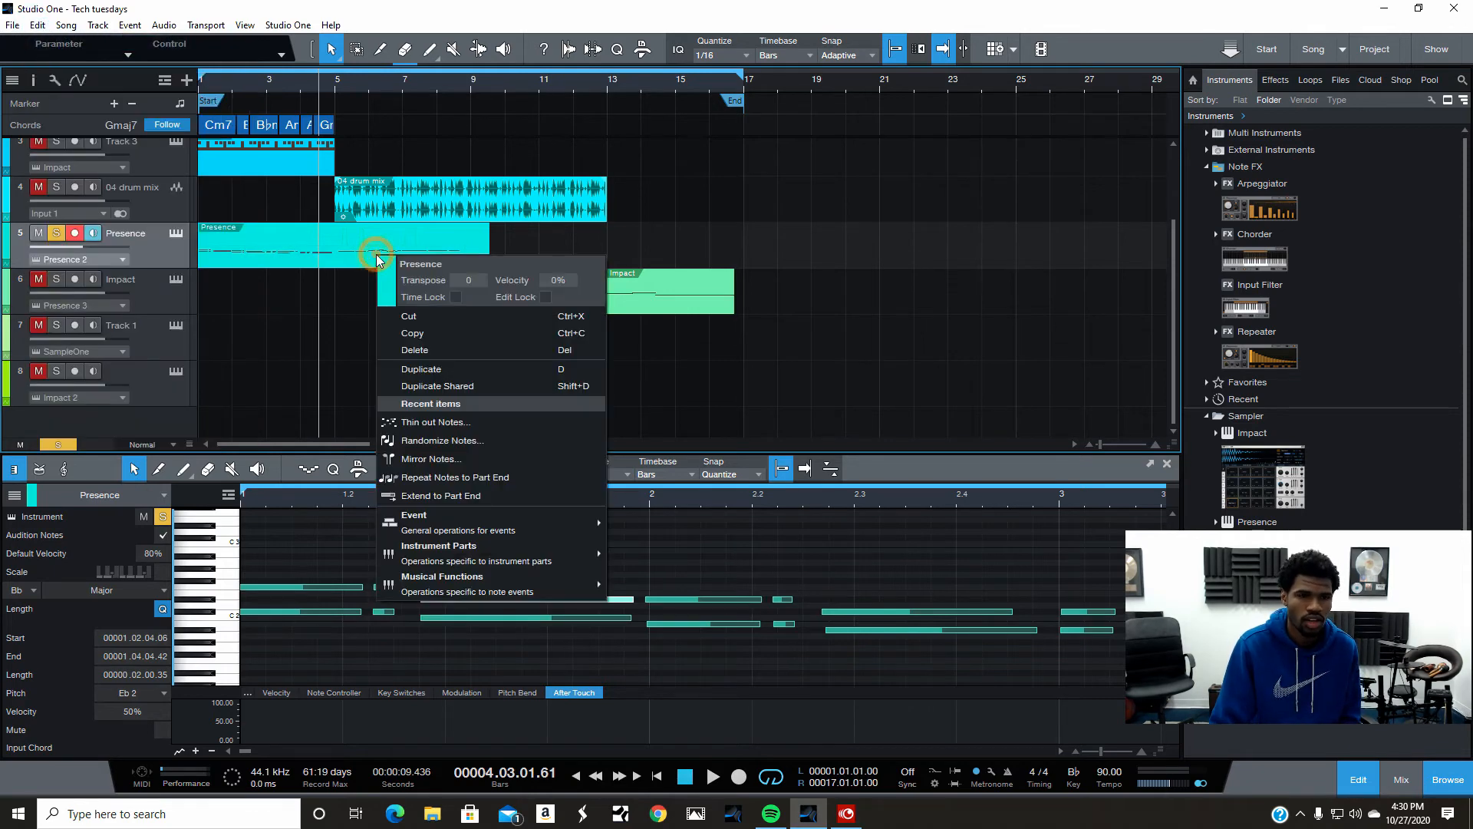
click(453, 420)
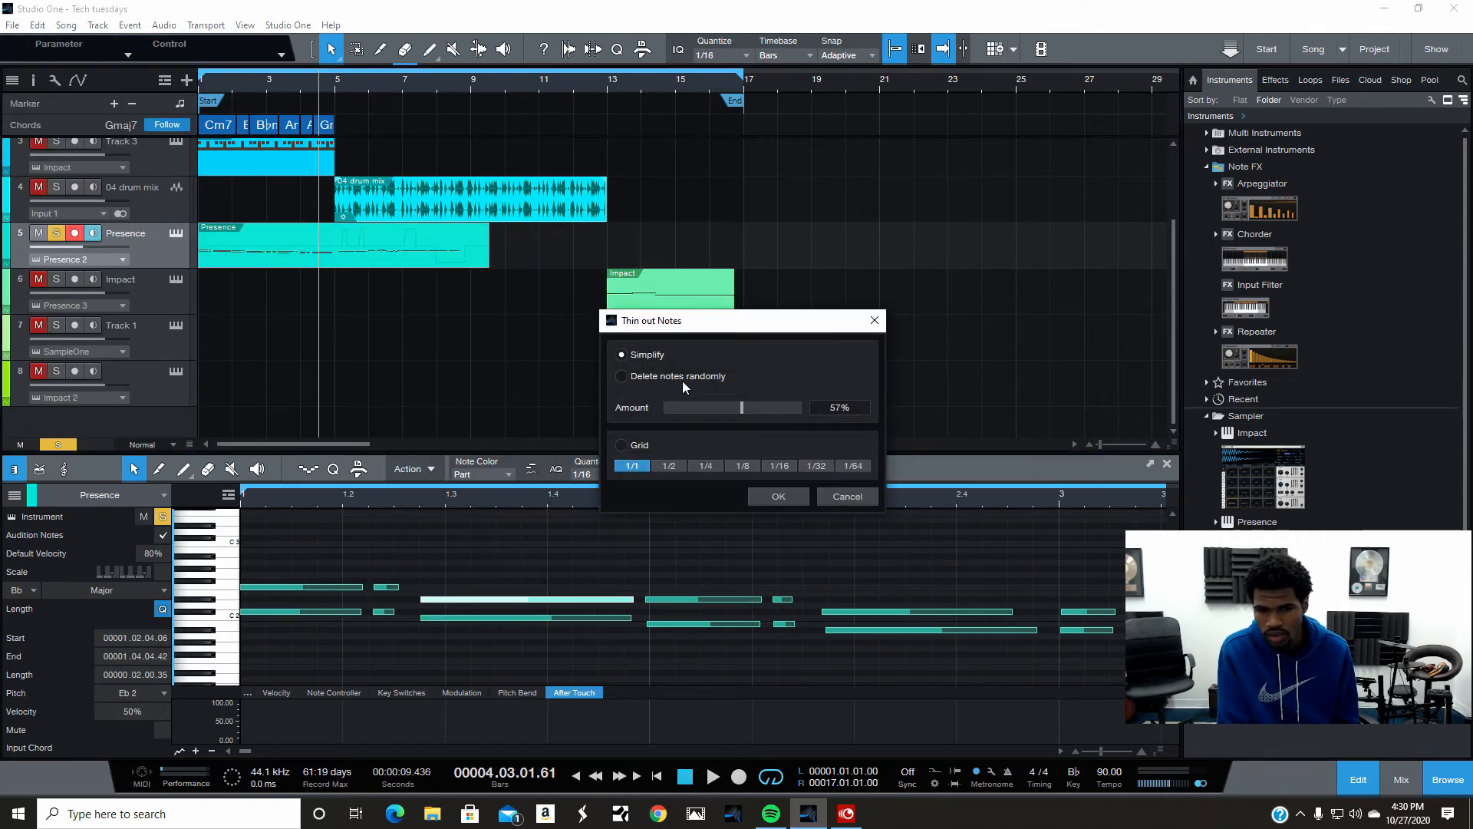
click(623, 376)
click(778, 496)
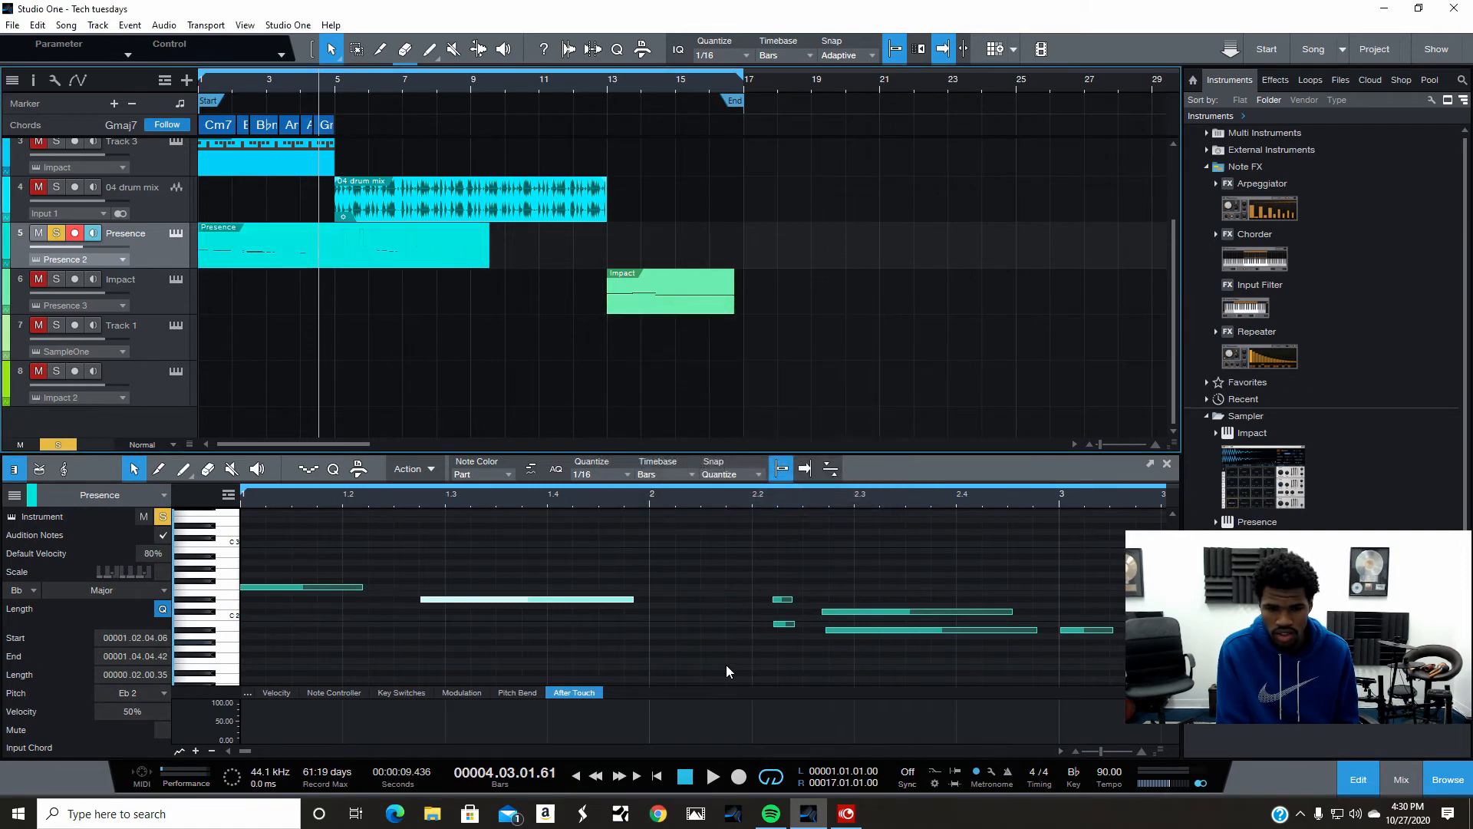
- Undo the random thin-out
click(36, 26)
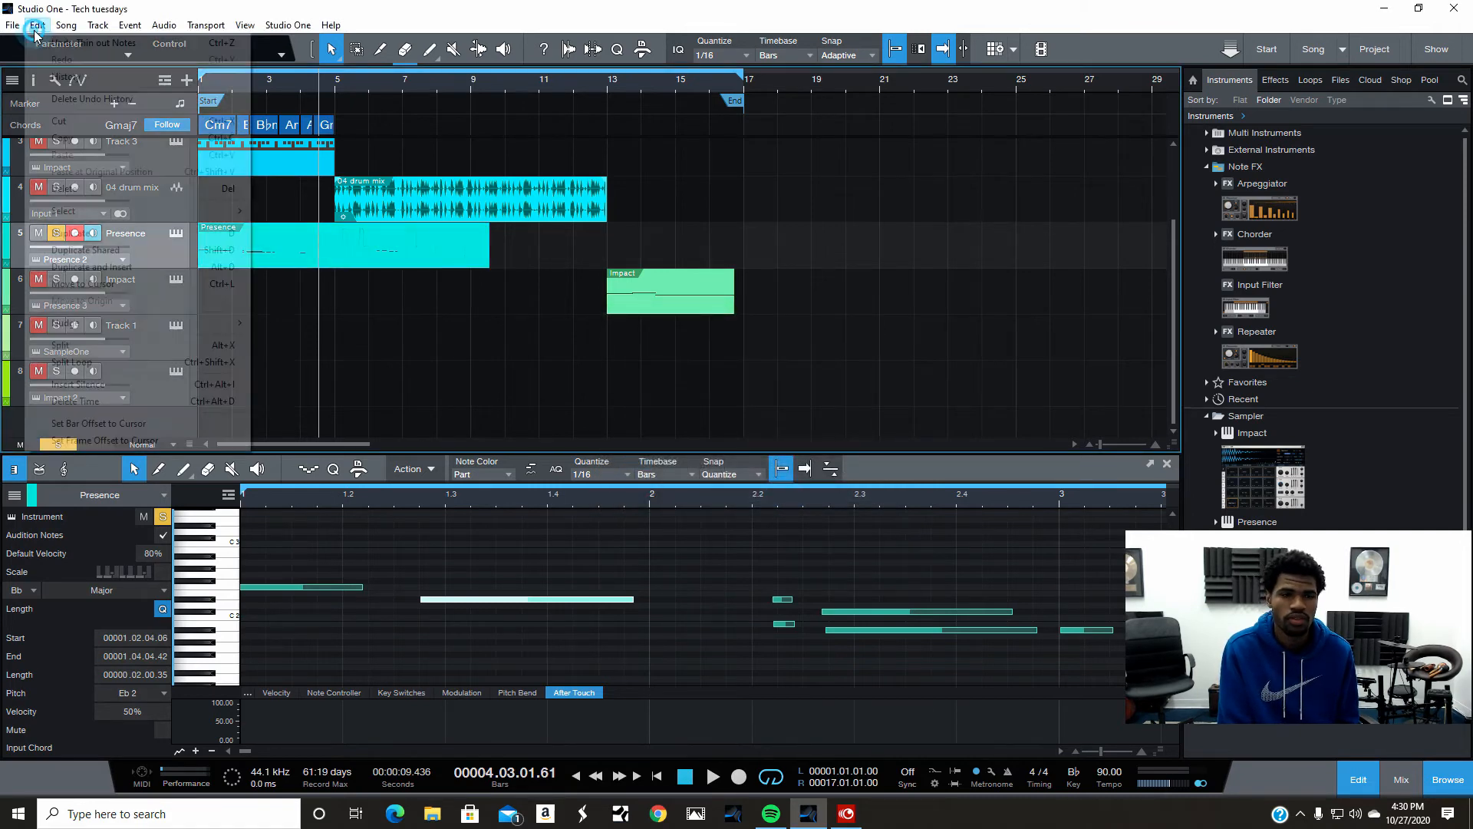
click(73, 42)
- Fill the whole Presence part with notes in a C2 to C4 pitch range at 100% velocity, applying the scale
right_click(371, 251)
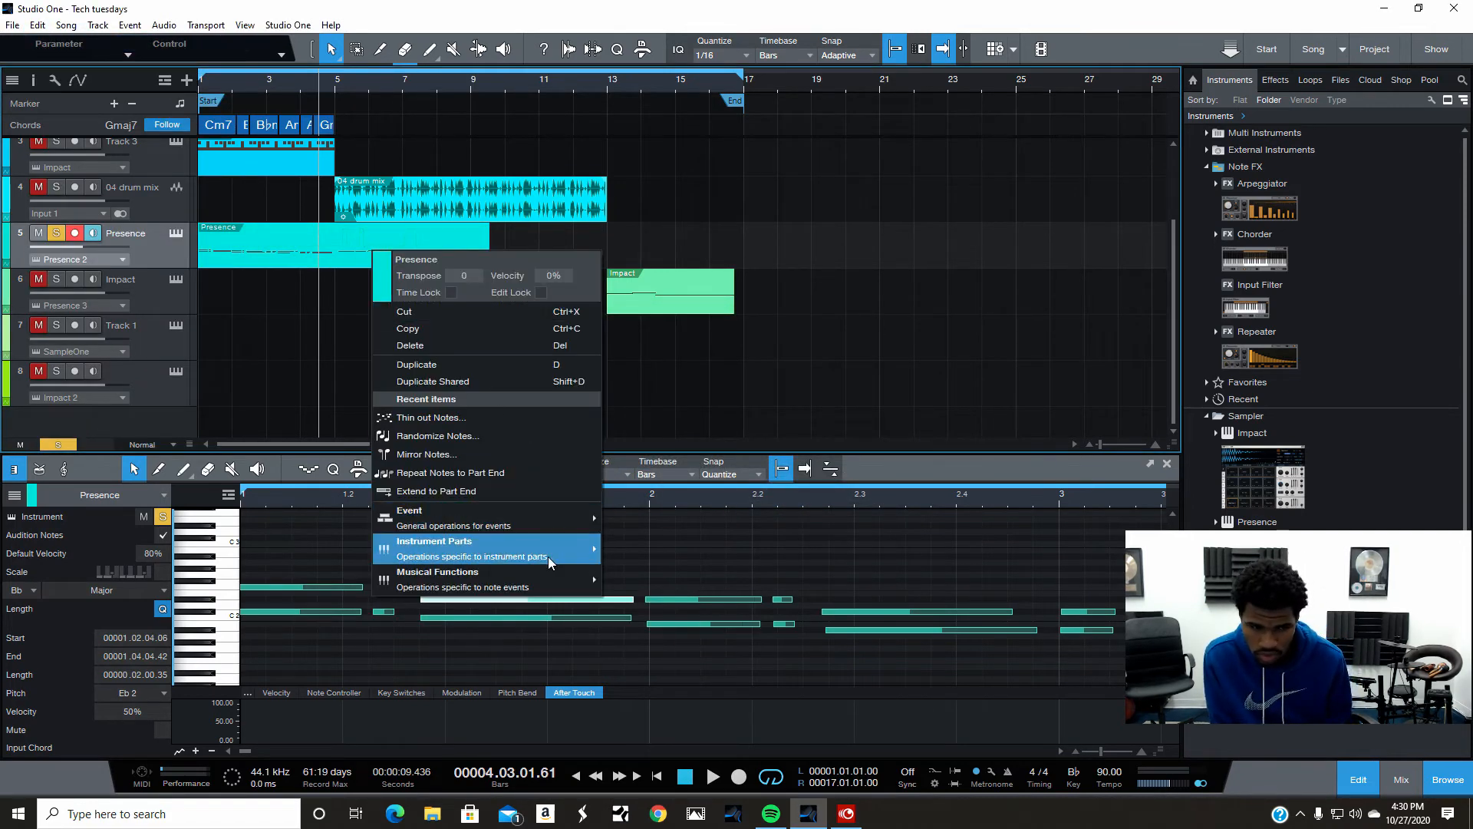
mouse_move(491, 580)
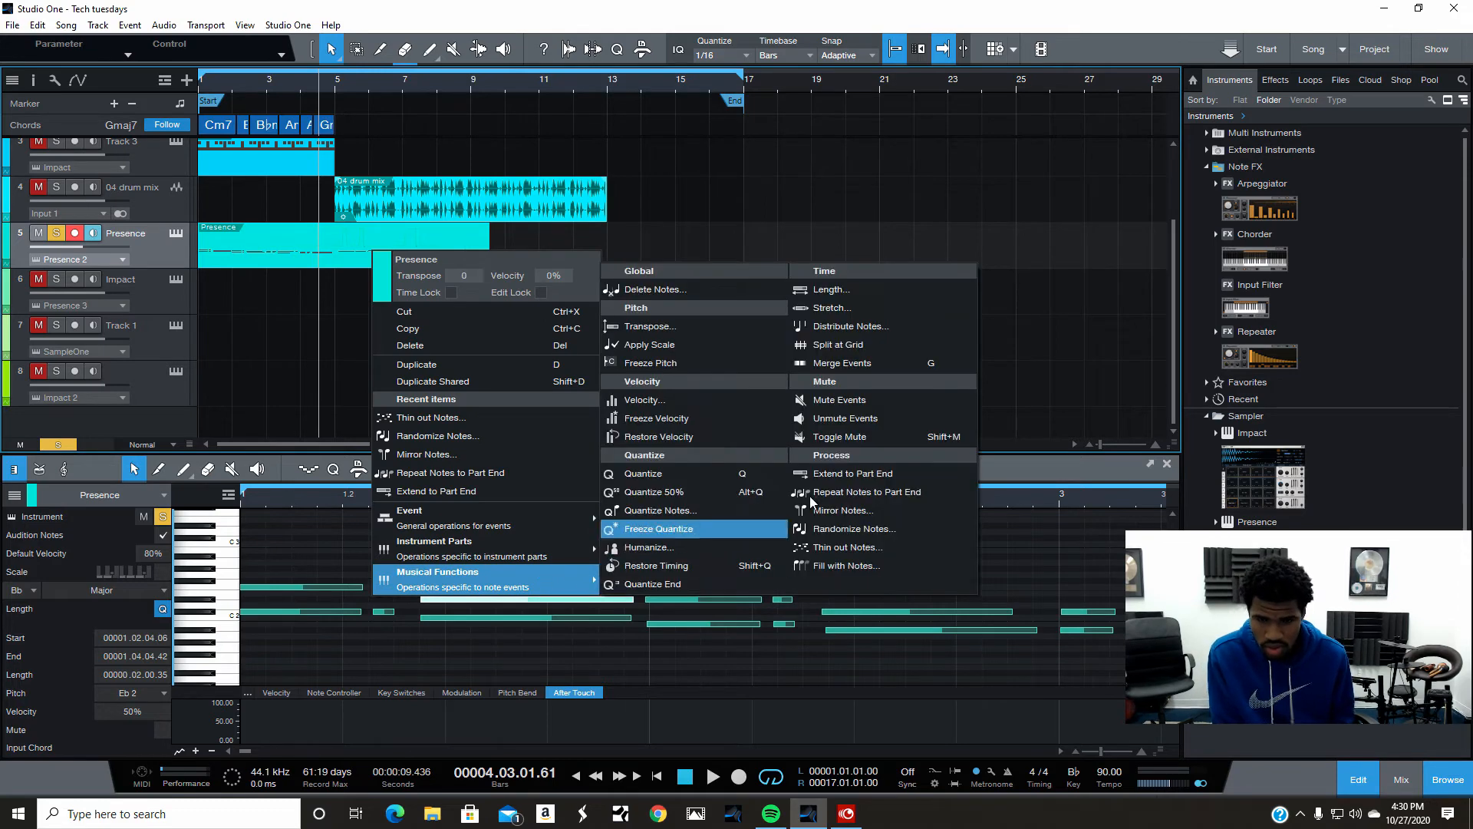
click(864, 569)
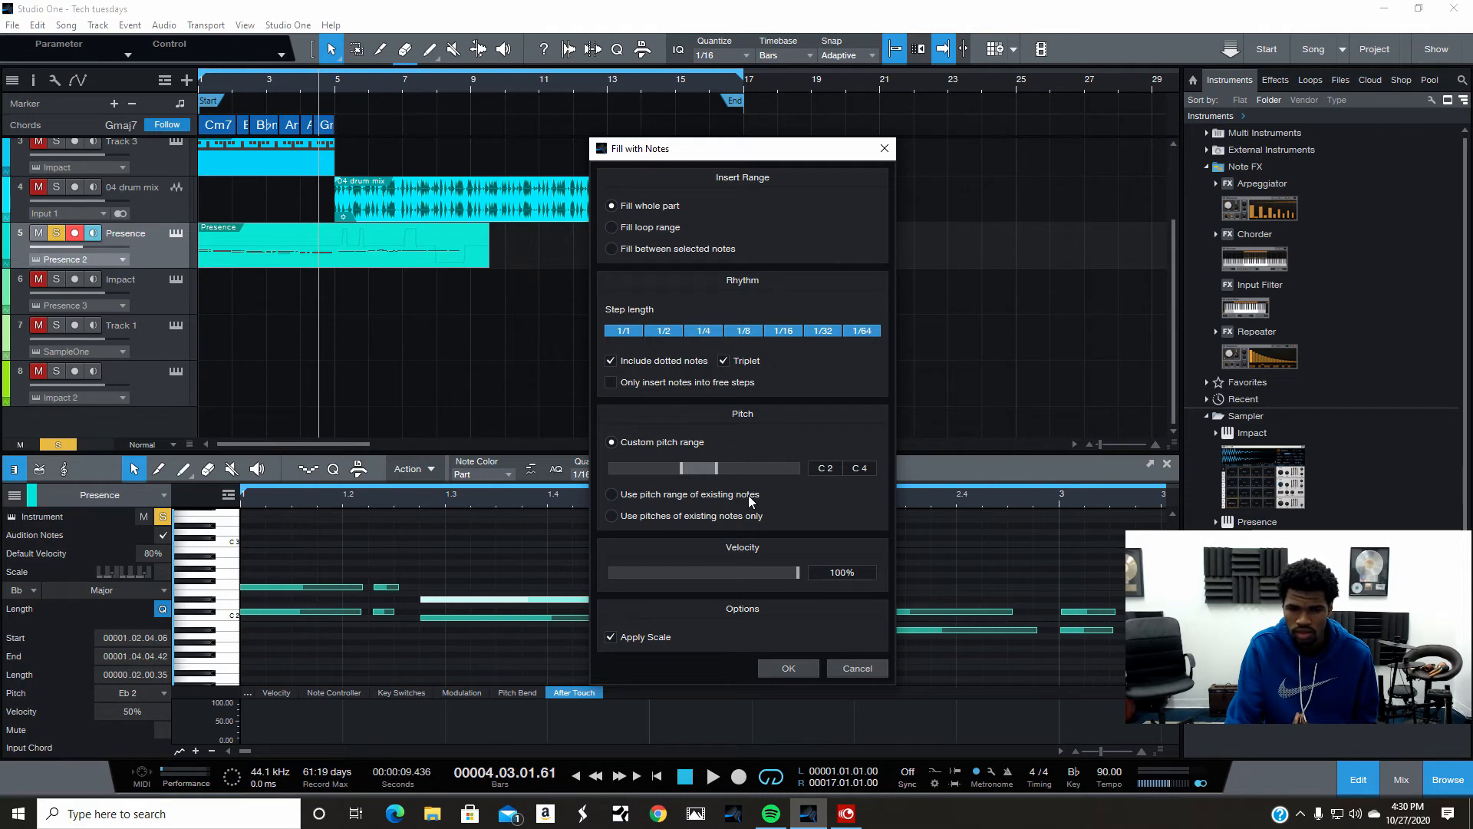
click(785, 669)
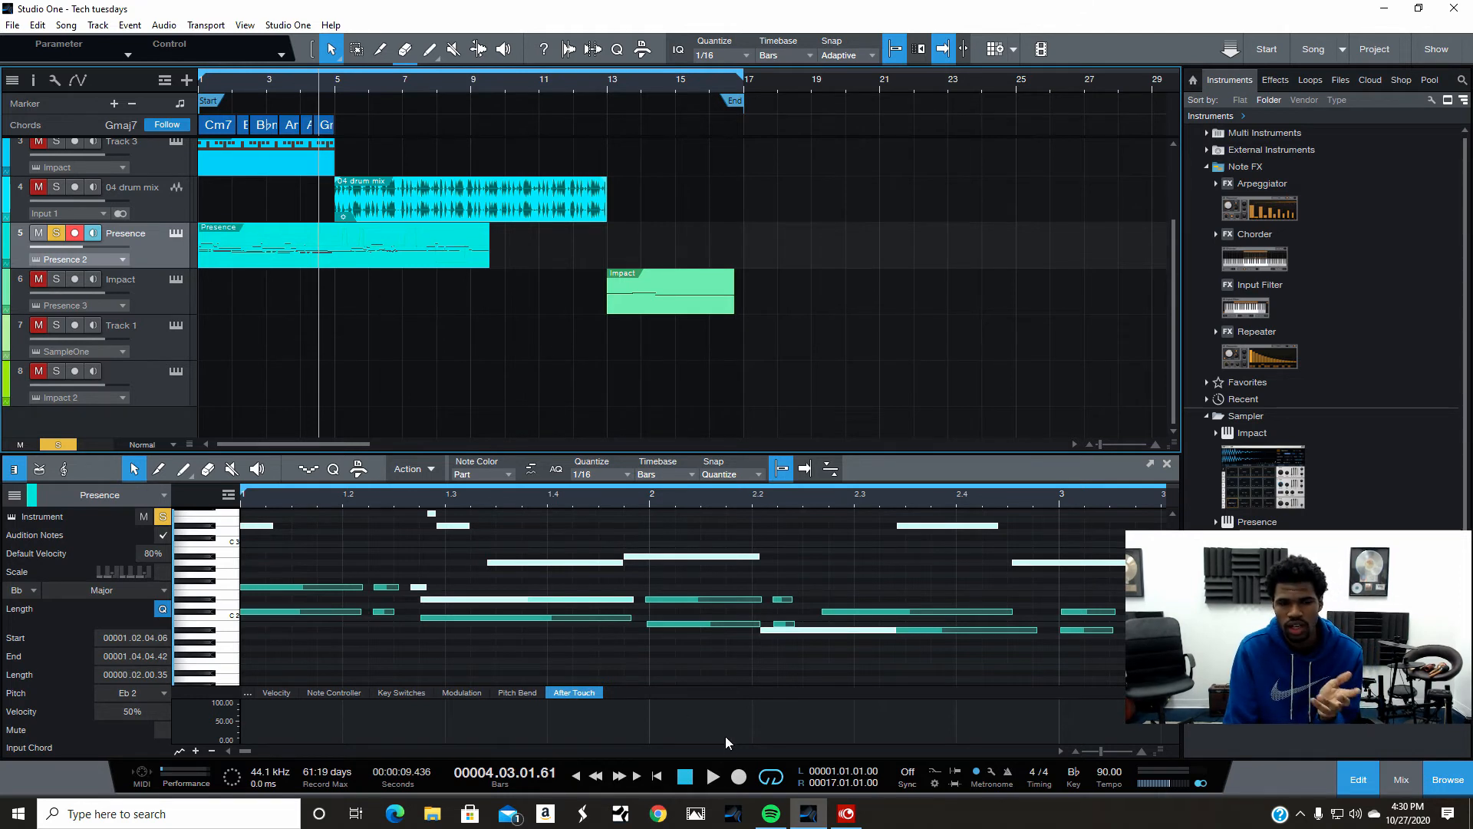
click(664, 776)
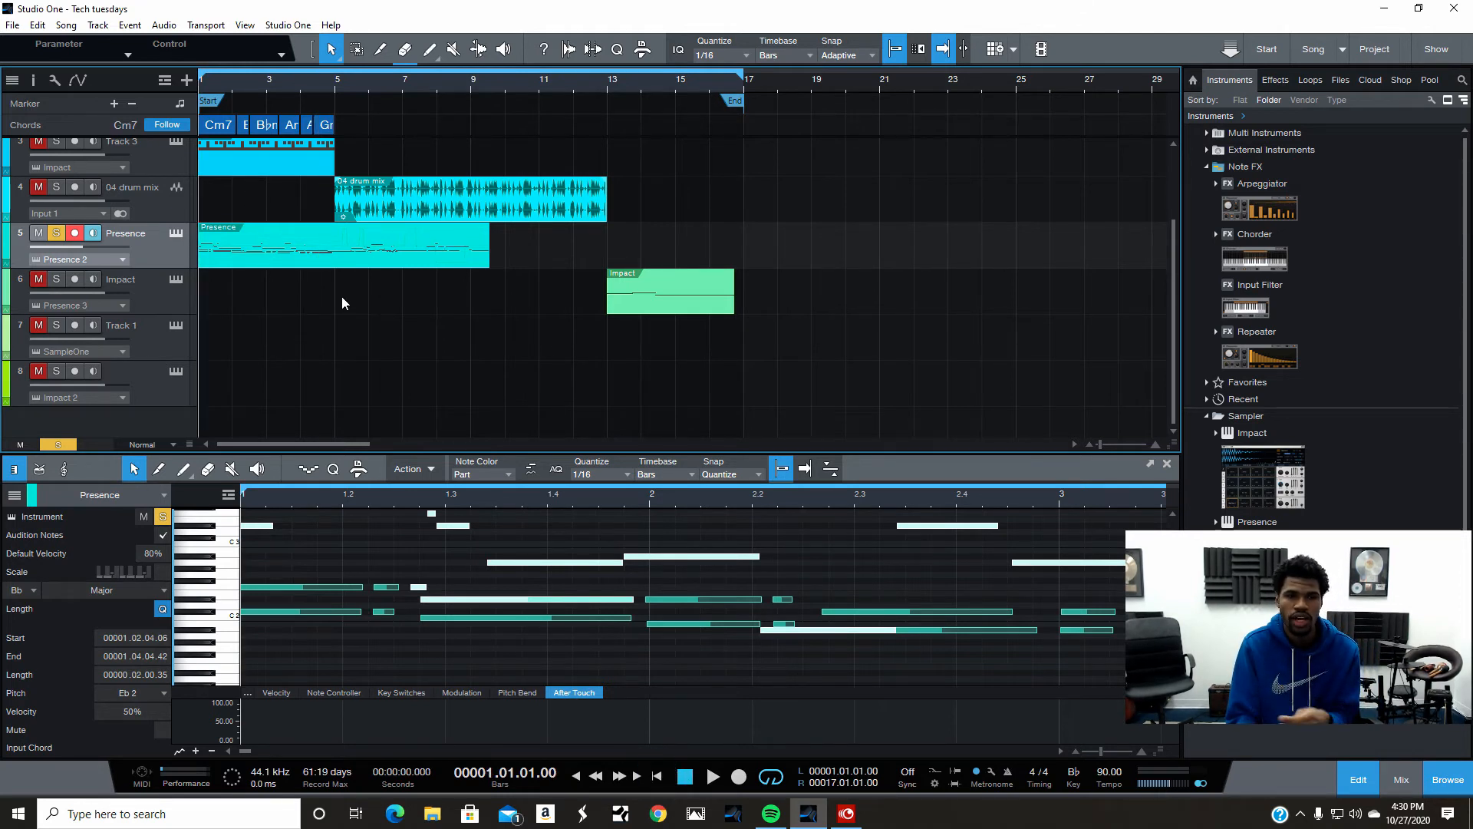
- Play back the song to hear the filled Presence part
scroll(440, 593, up, 3)
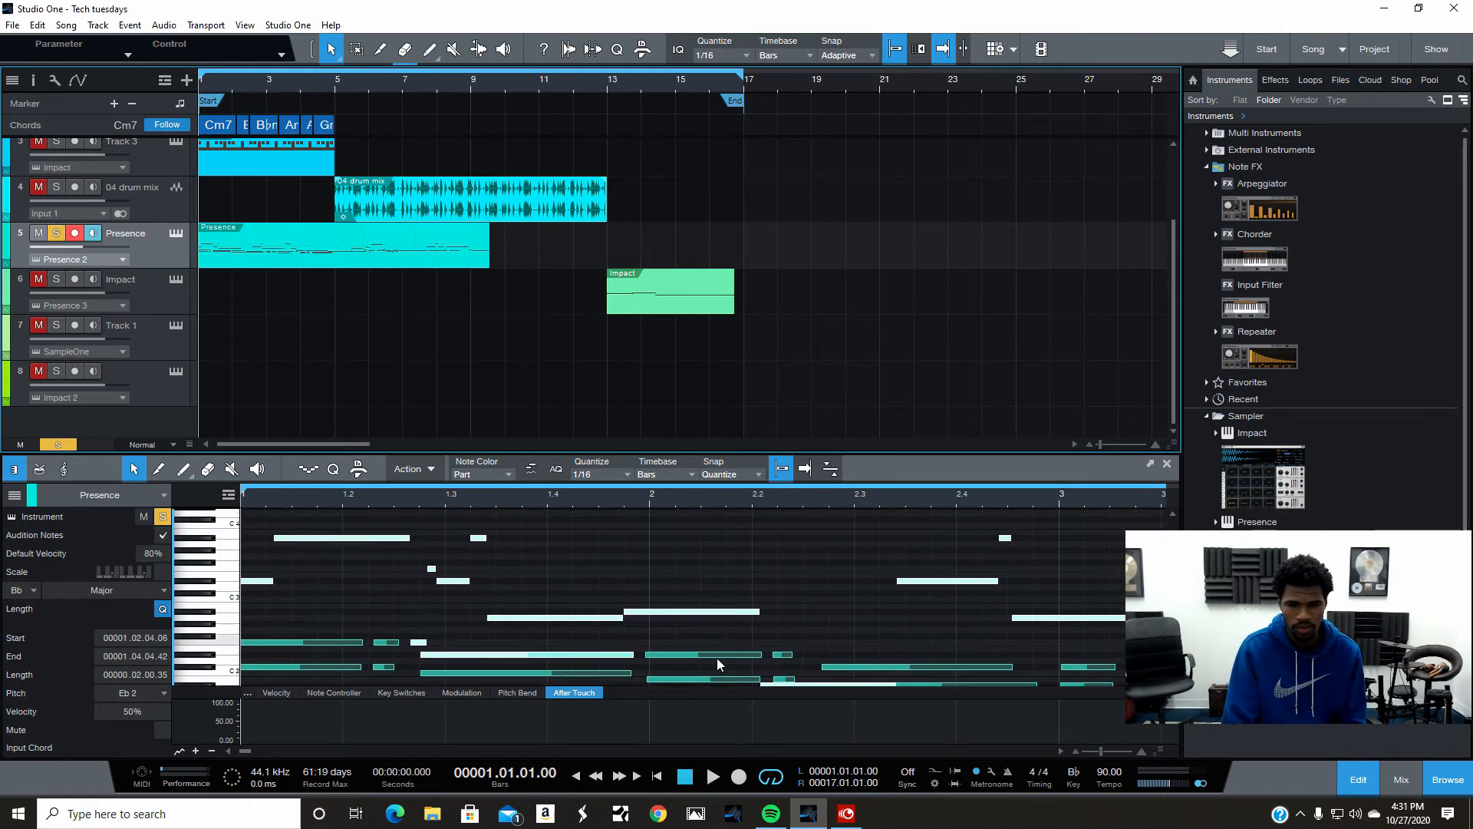
click(712, 776)
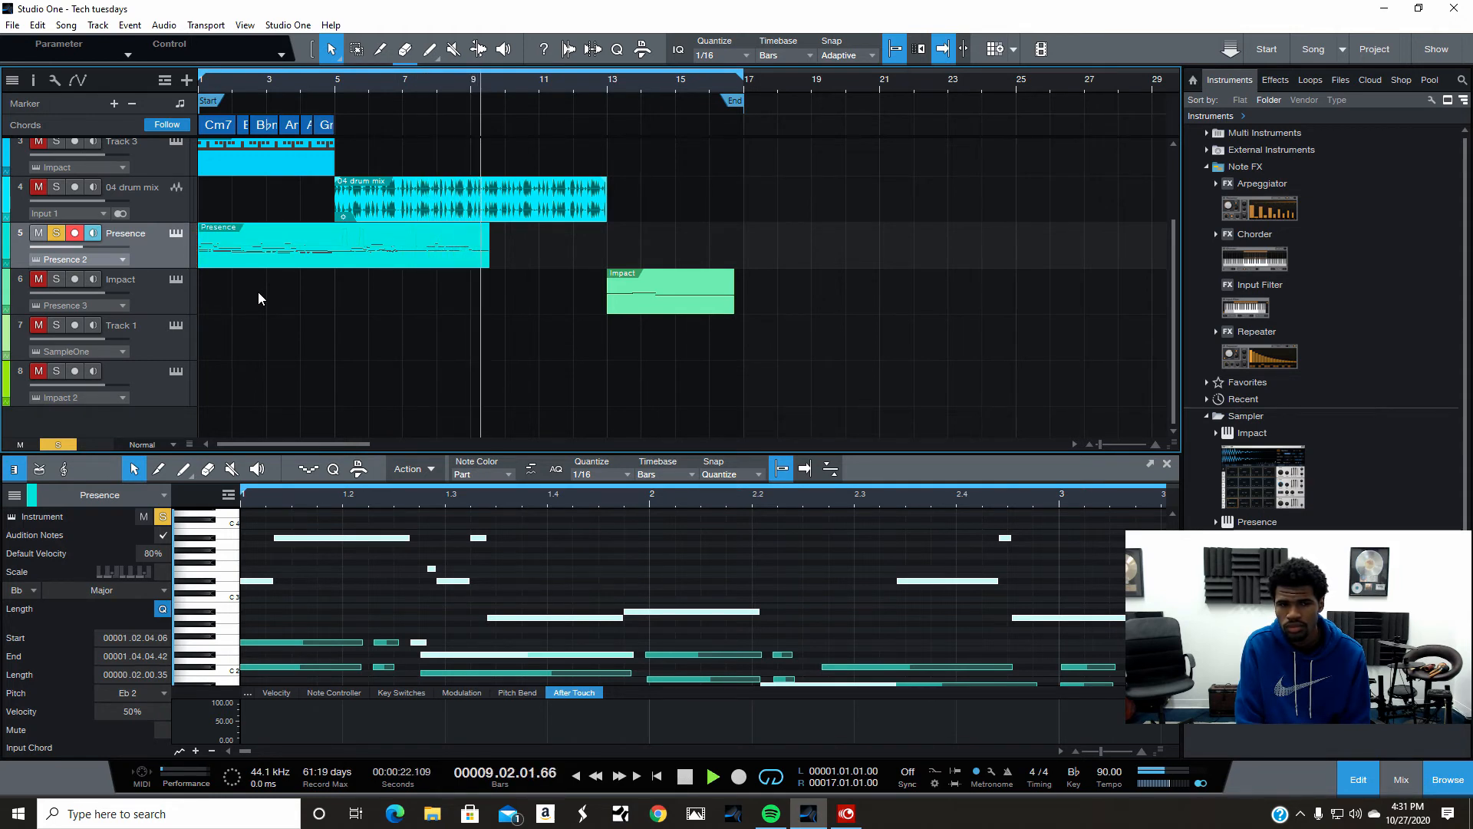
key(space)
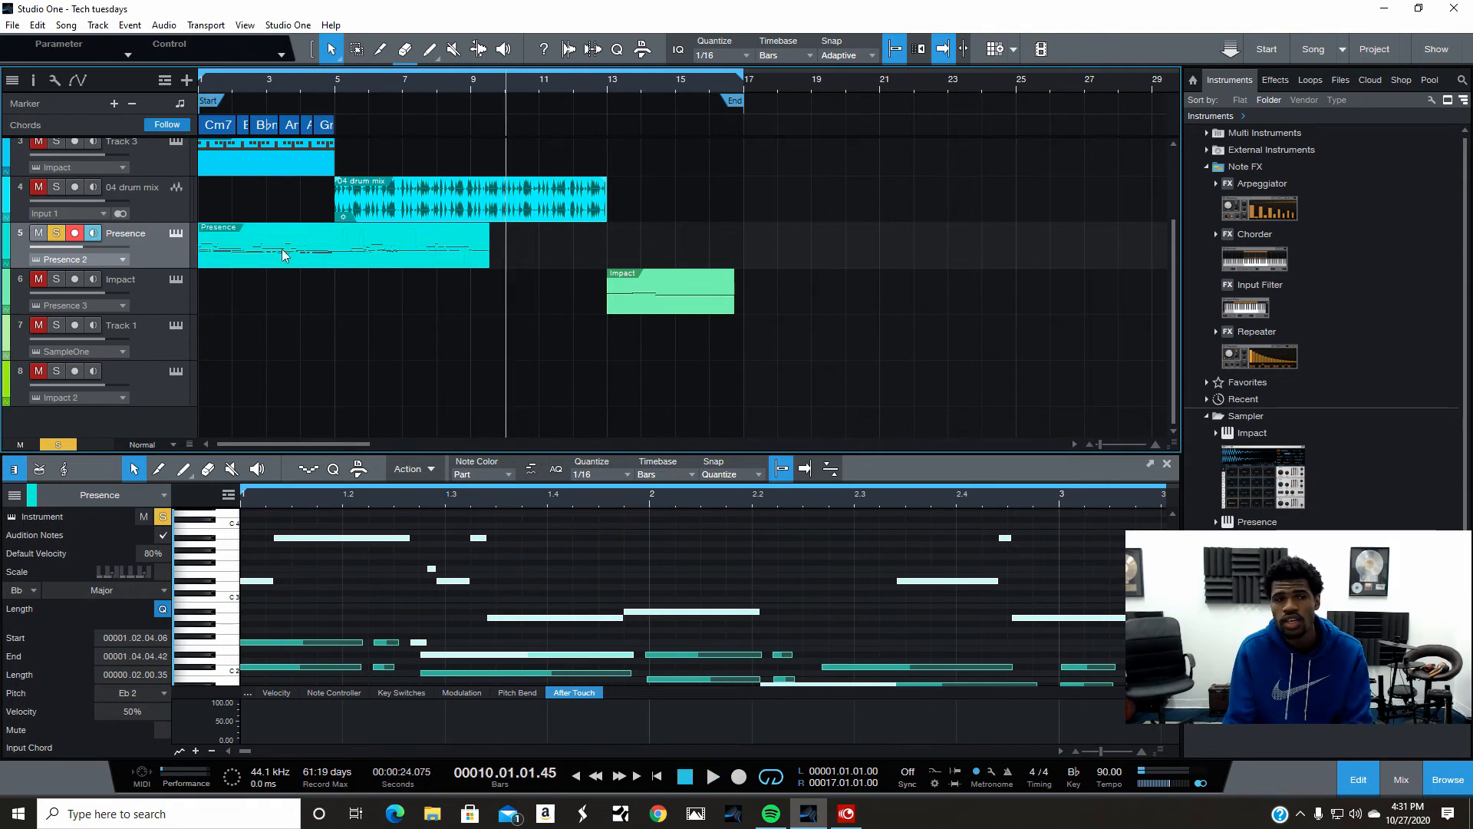
- Undo the Fill with Notes operation
click(38, 25)
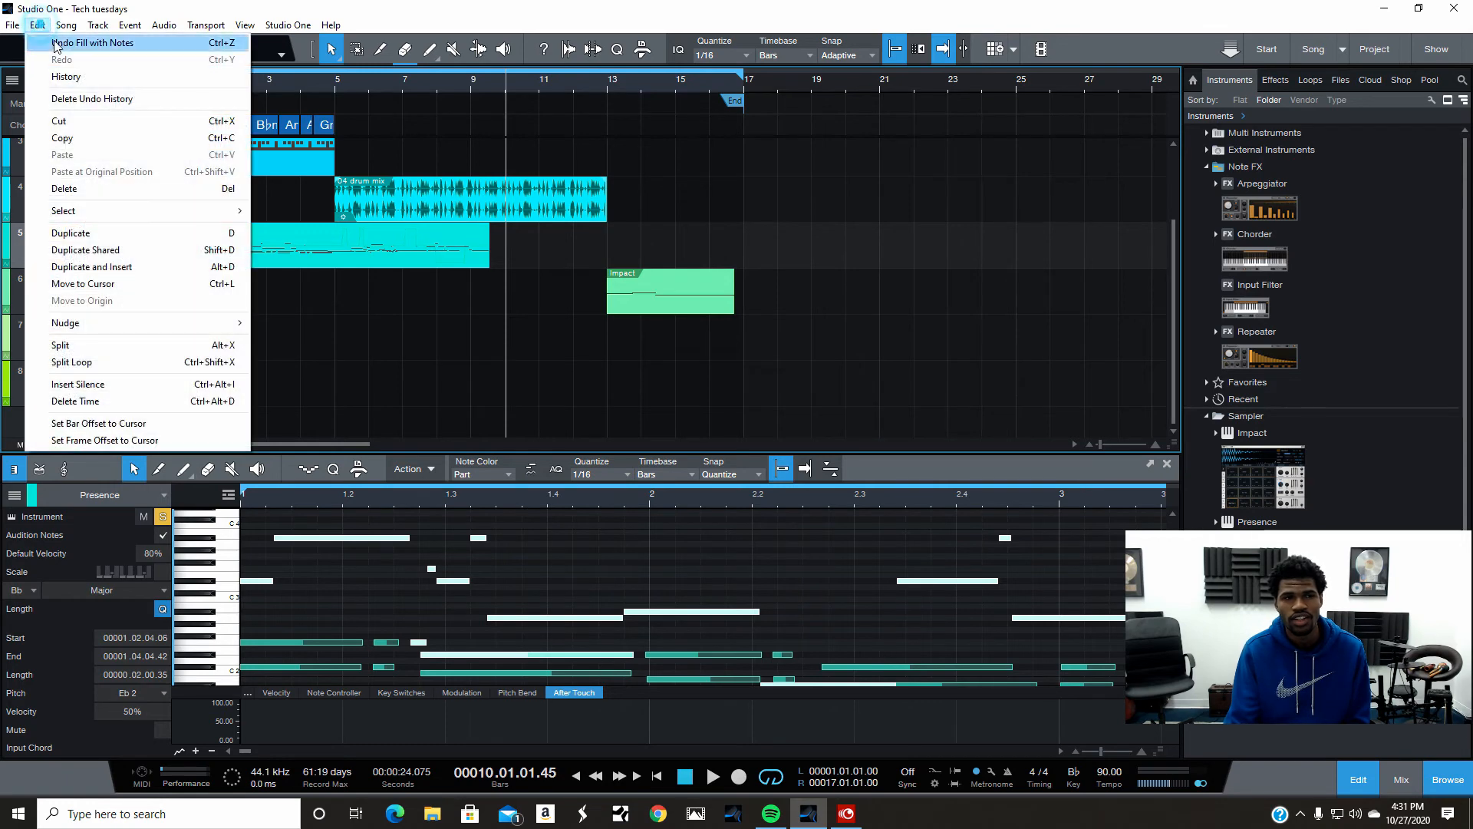
click(46, 40)
right_click(343, 259)
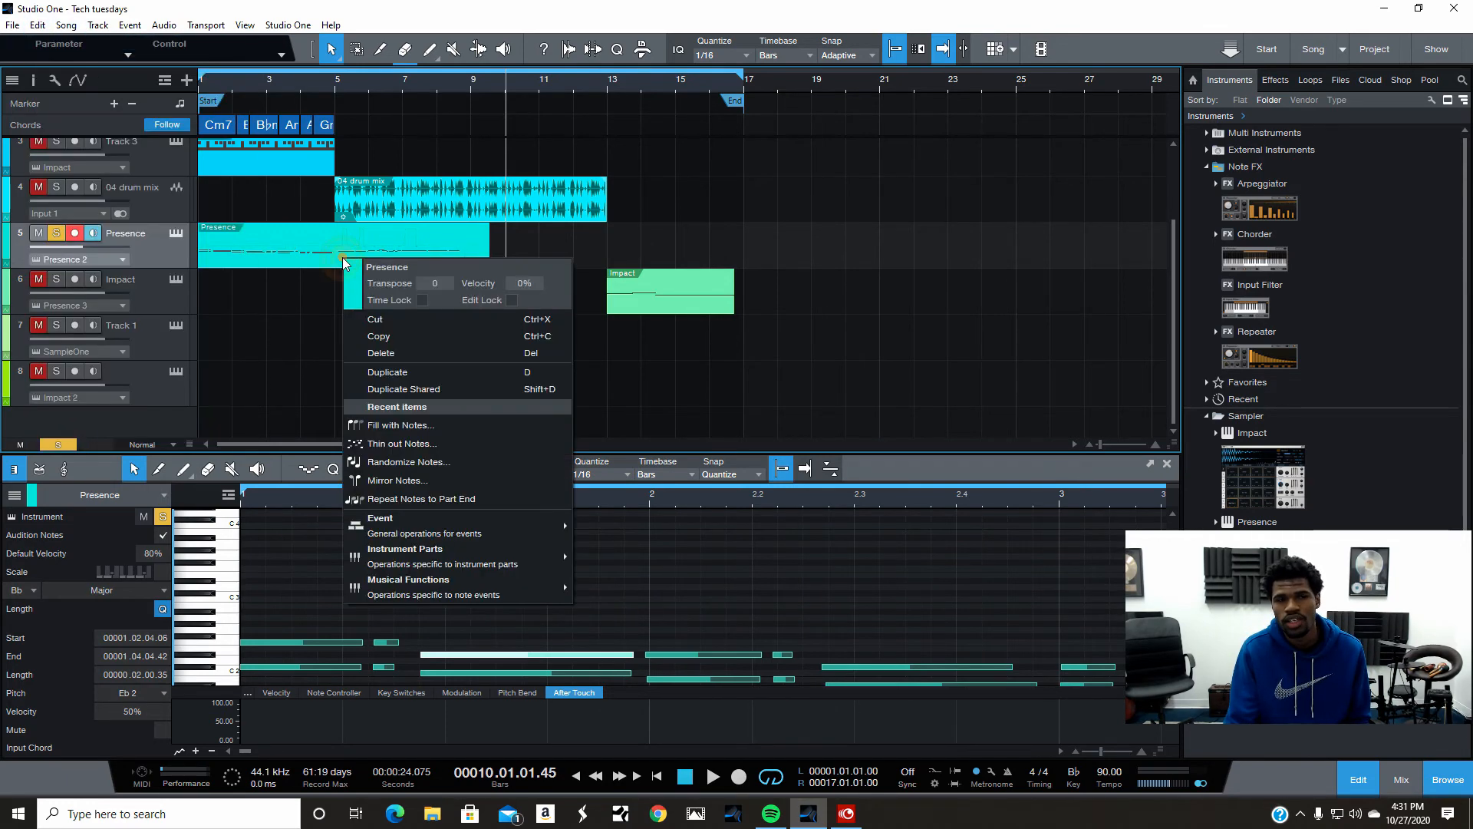
mouse_move(468, 589)
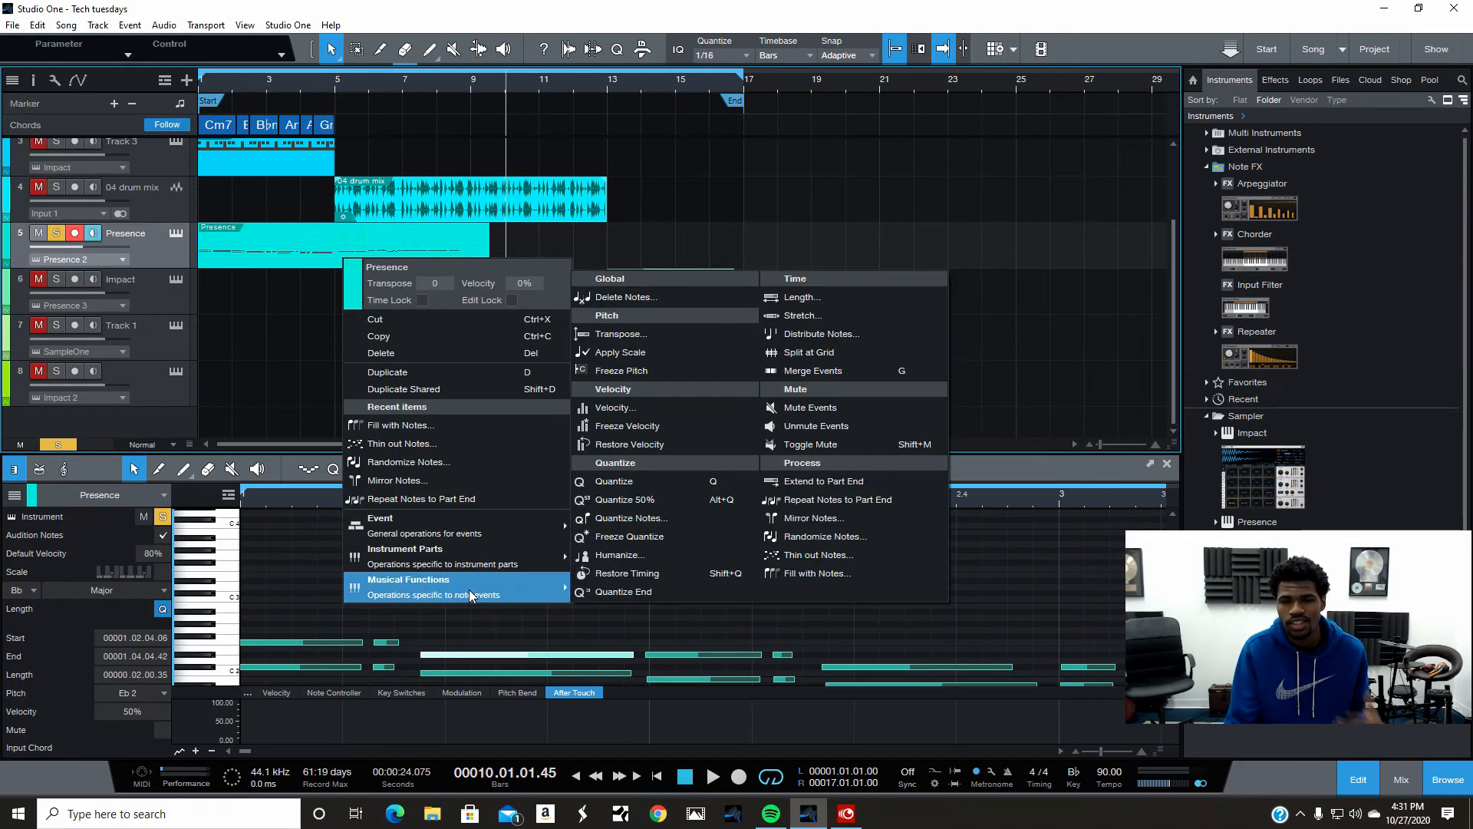
click(906, 560)
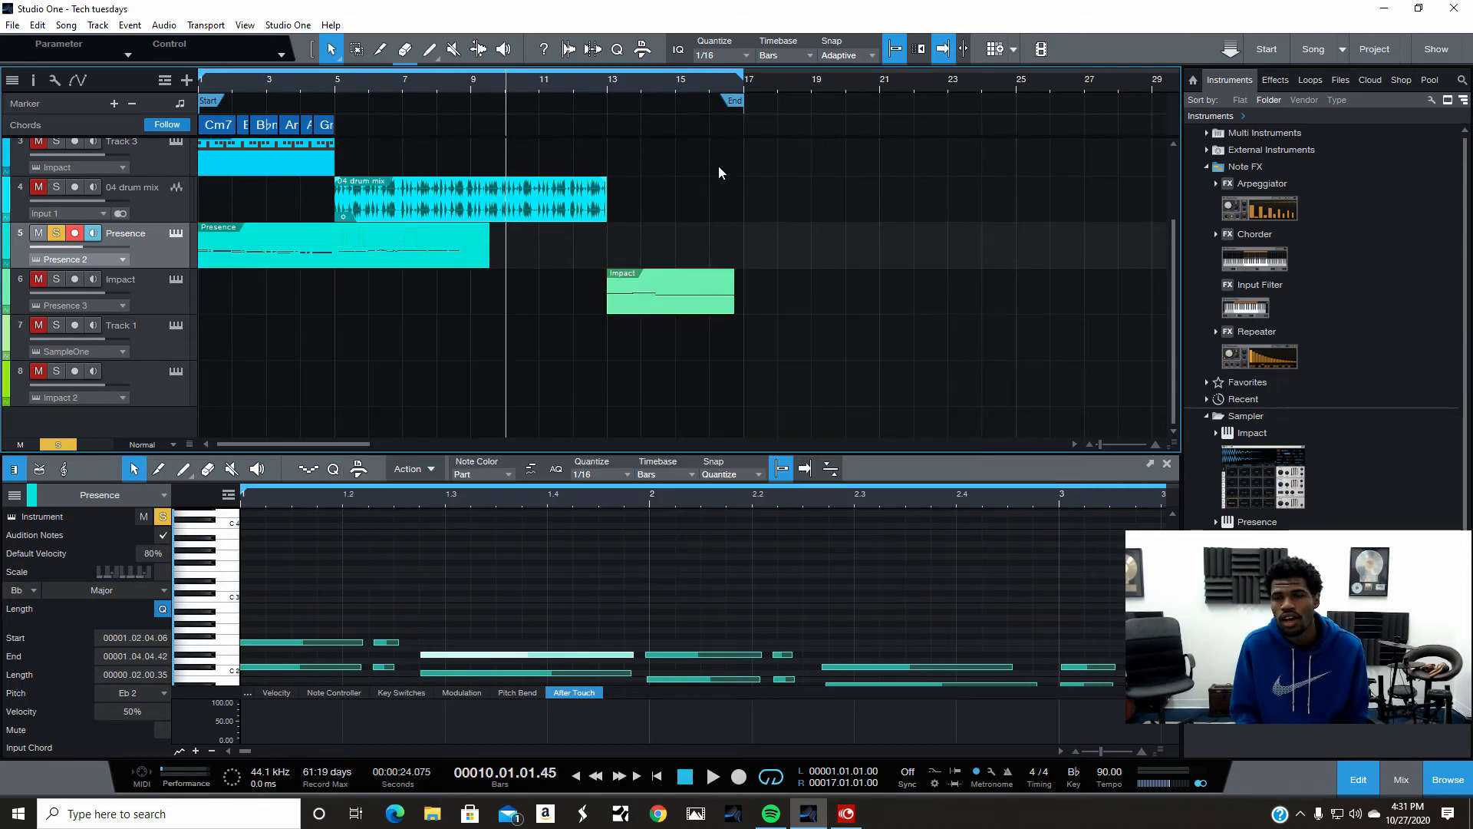
- Fill the whole Presence part with notes again, C2 to C4 range, 100% velocity, applying the scale
right_click(426, 256)
click(568, 443)
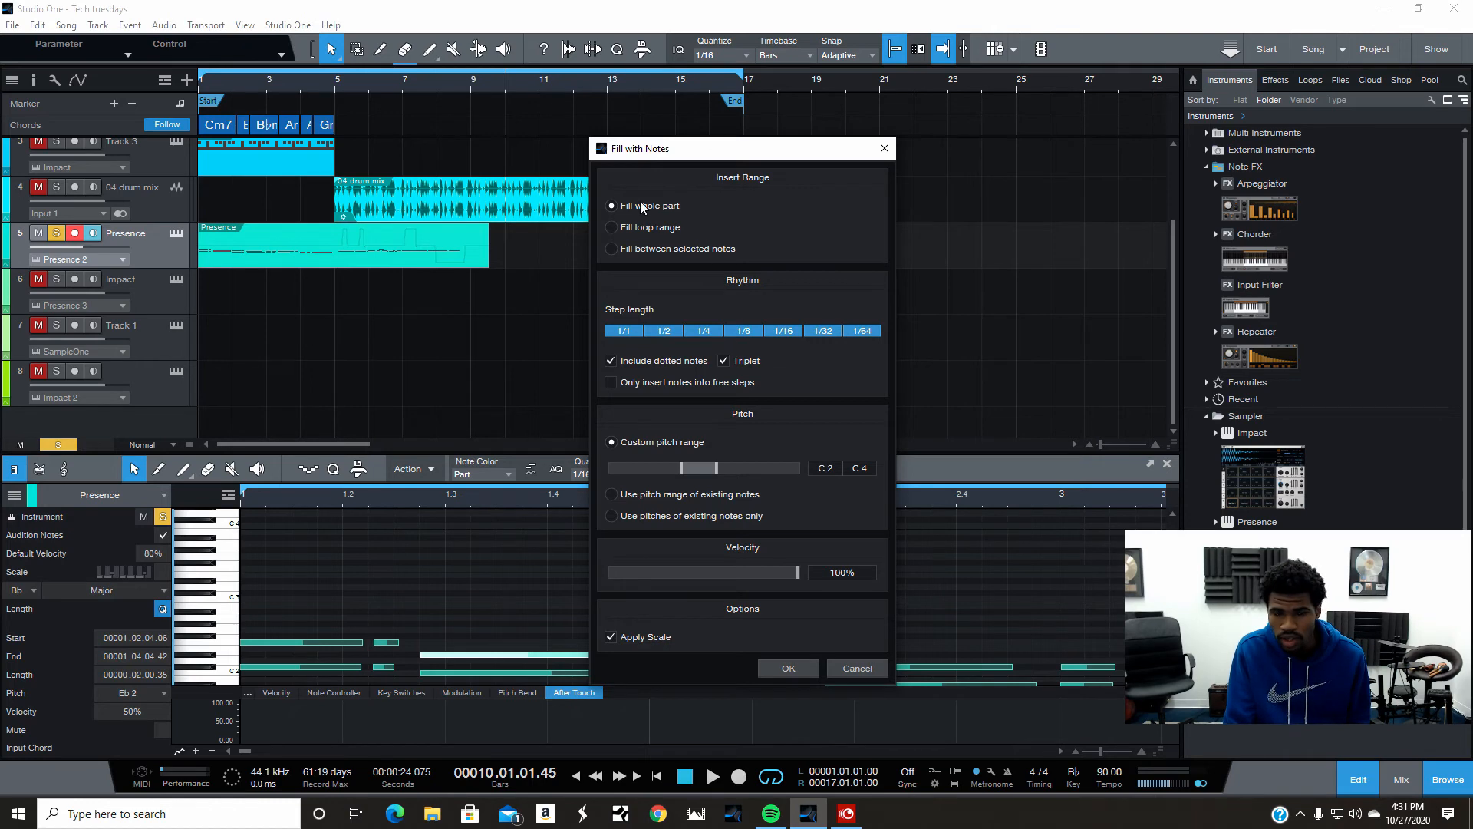
click(790, 667)
- Play back the song to hear the newly filled Presence notes
click(36, 24)
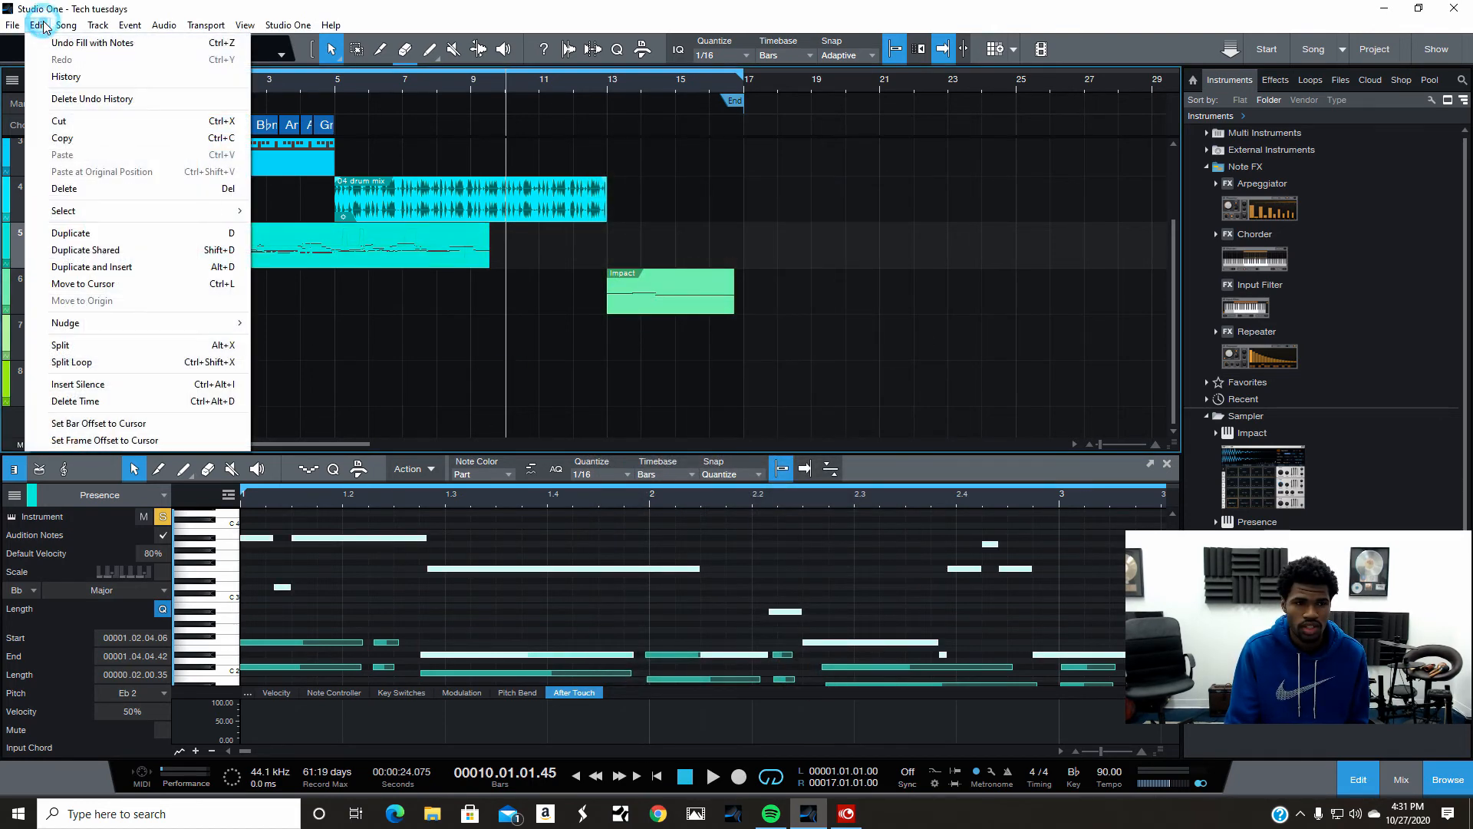
click(387, 429)
click(684, 778)
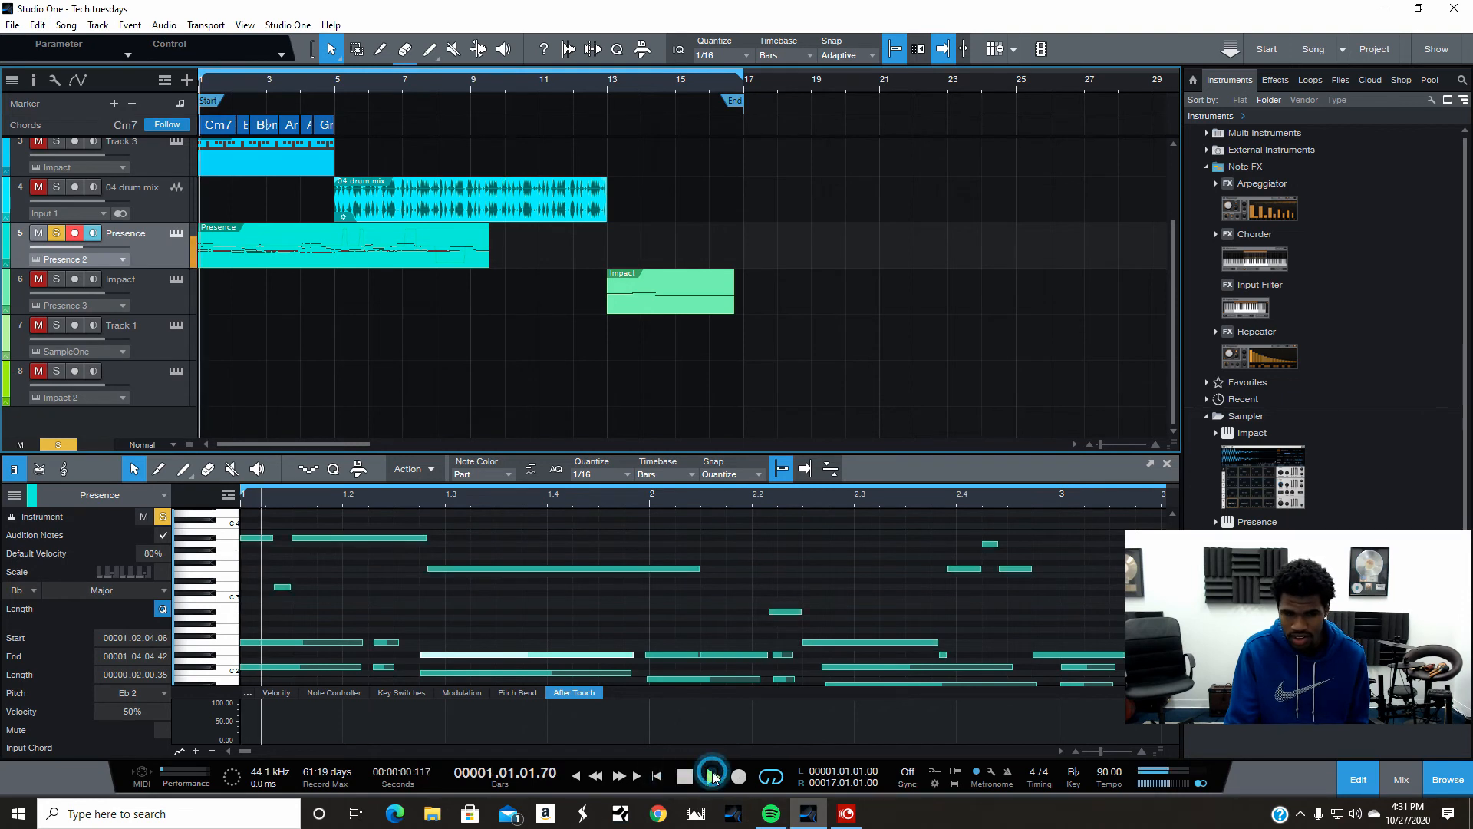
click(712, 777)
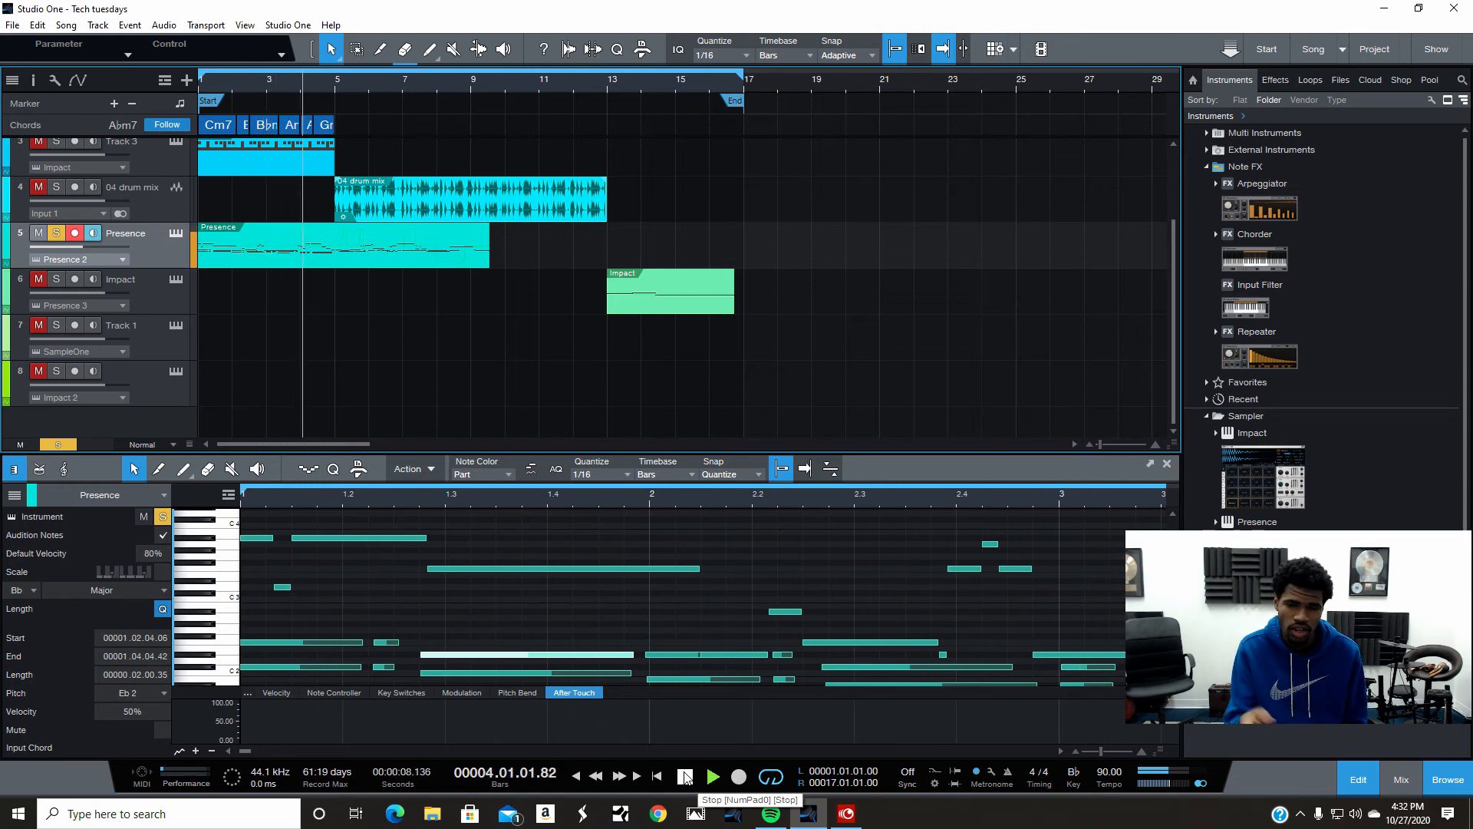
click(902, 497)
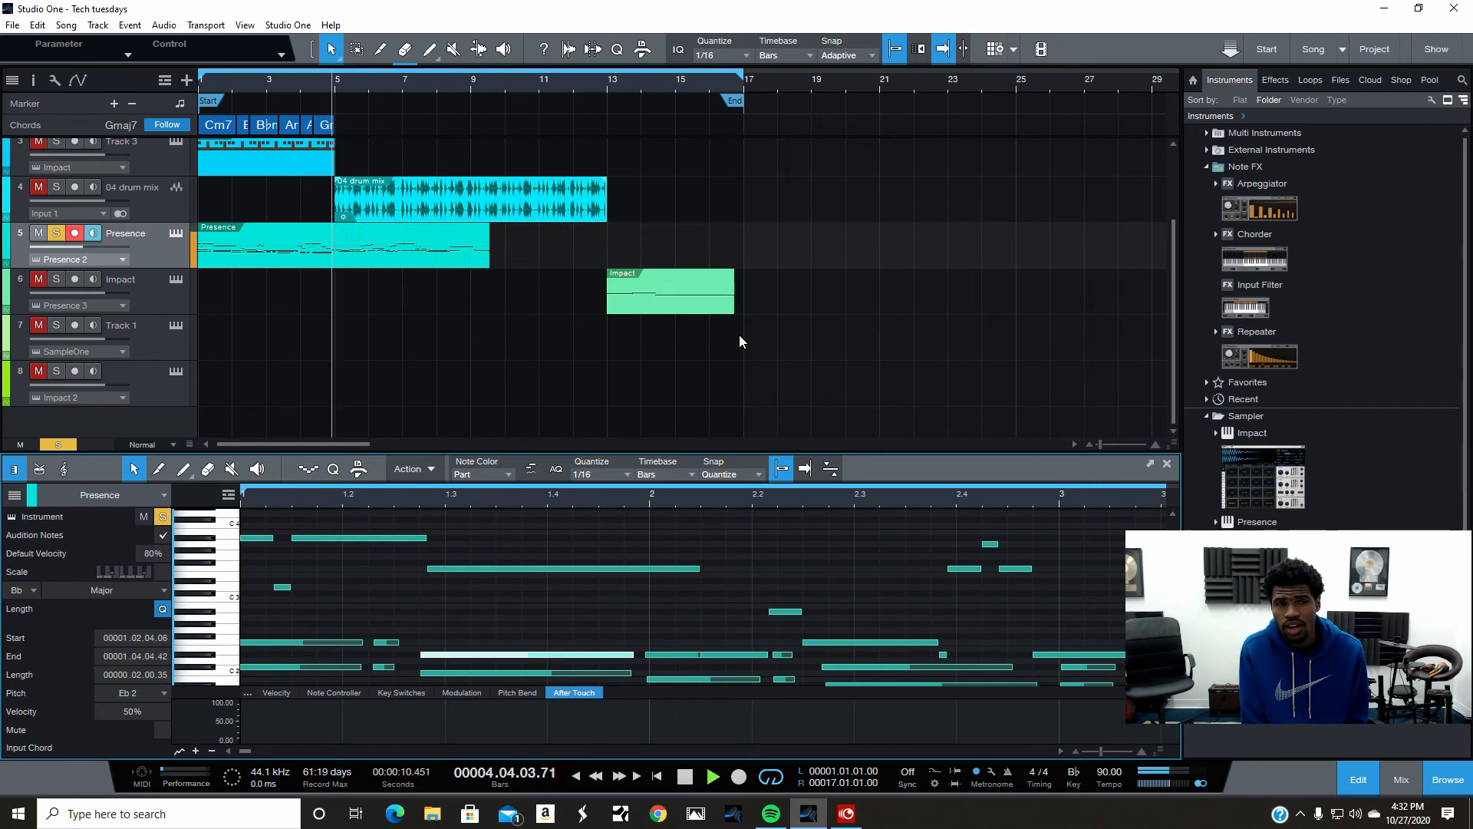
key(space)
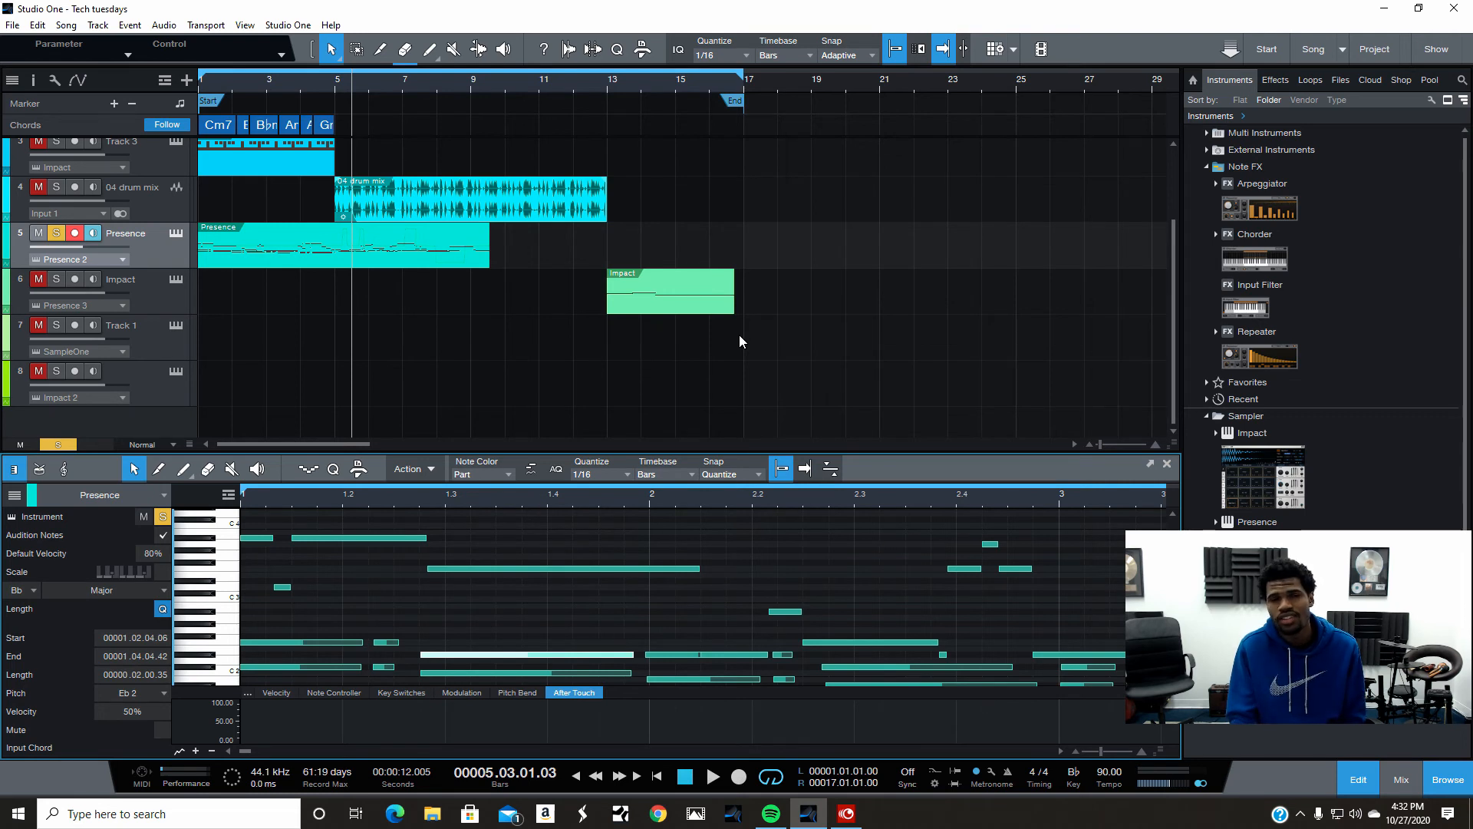
click(712, 777)
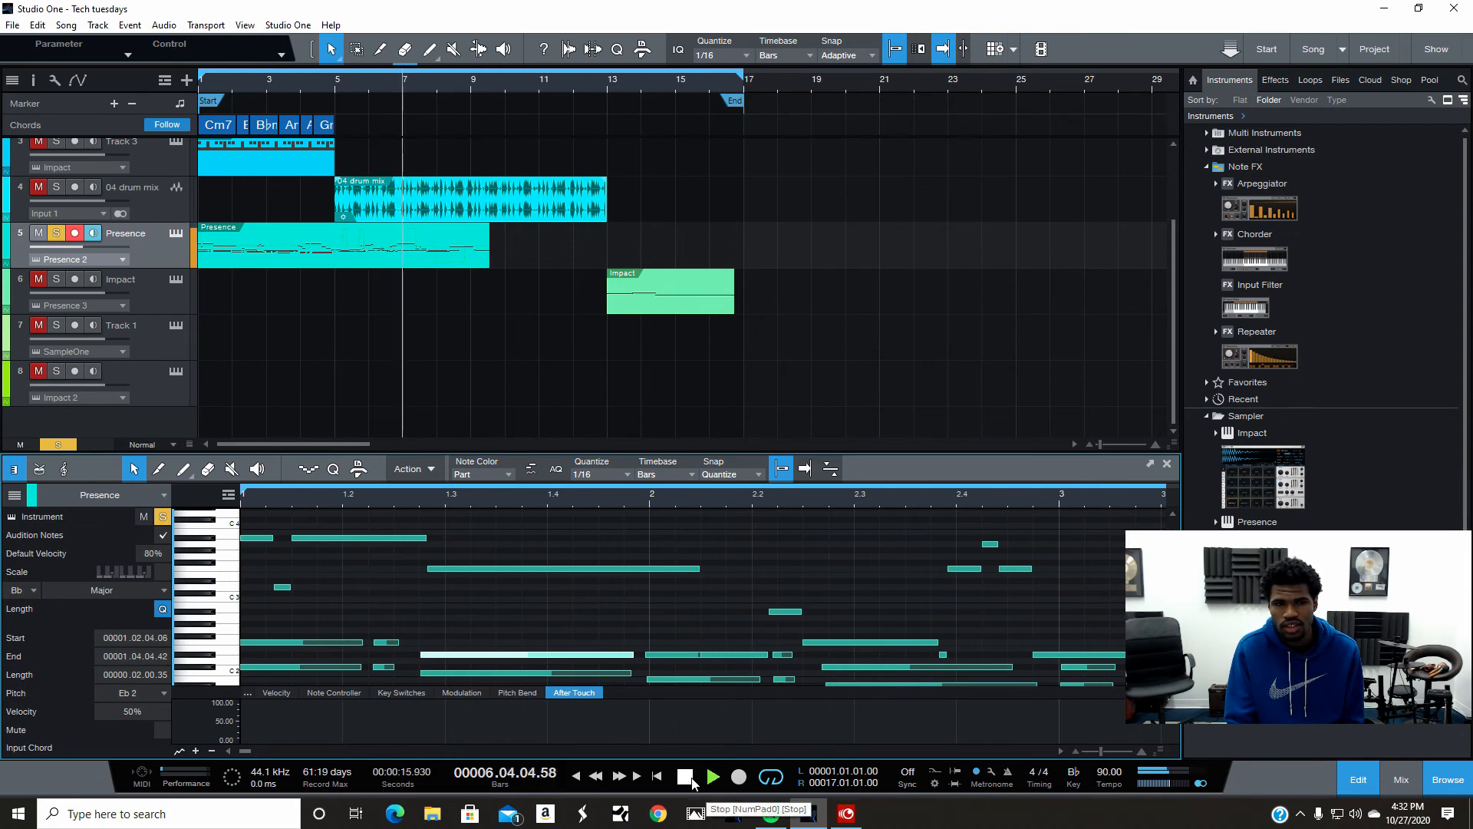
click(686, 776)
click(685, 777)
- Undo the Fill with Notes operation and play the part back from the start
click(36, 26)
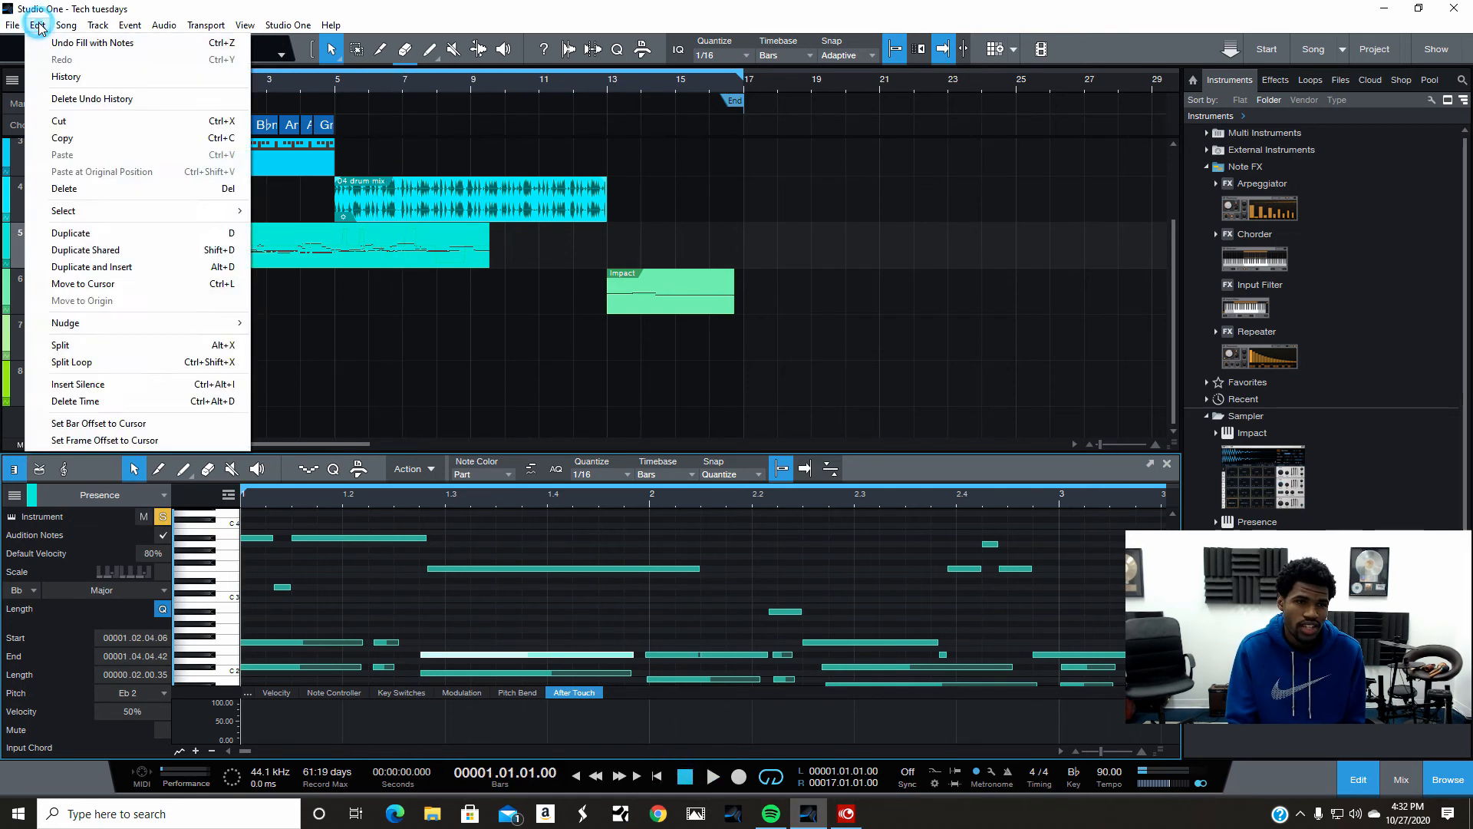
click(77, 43)
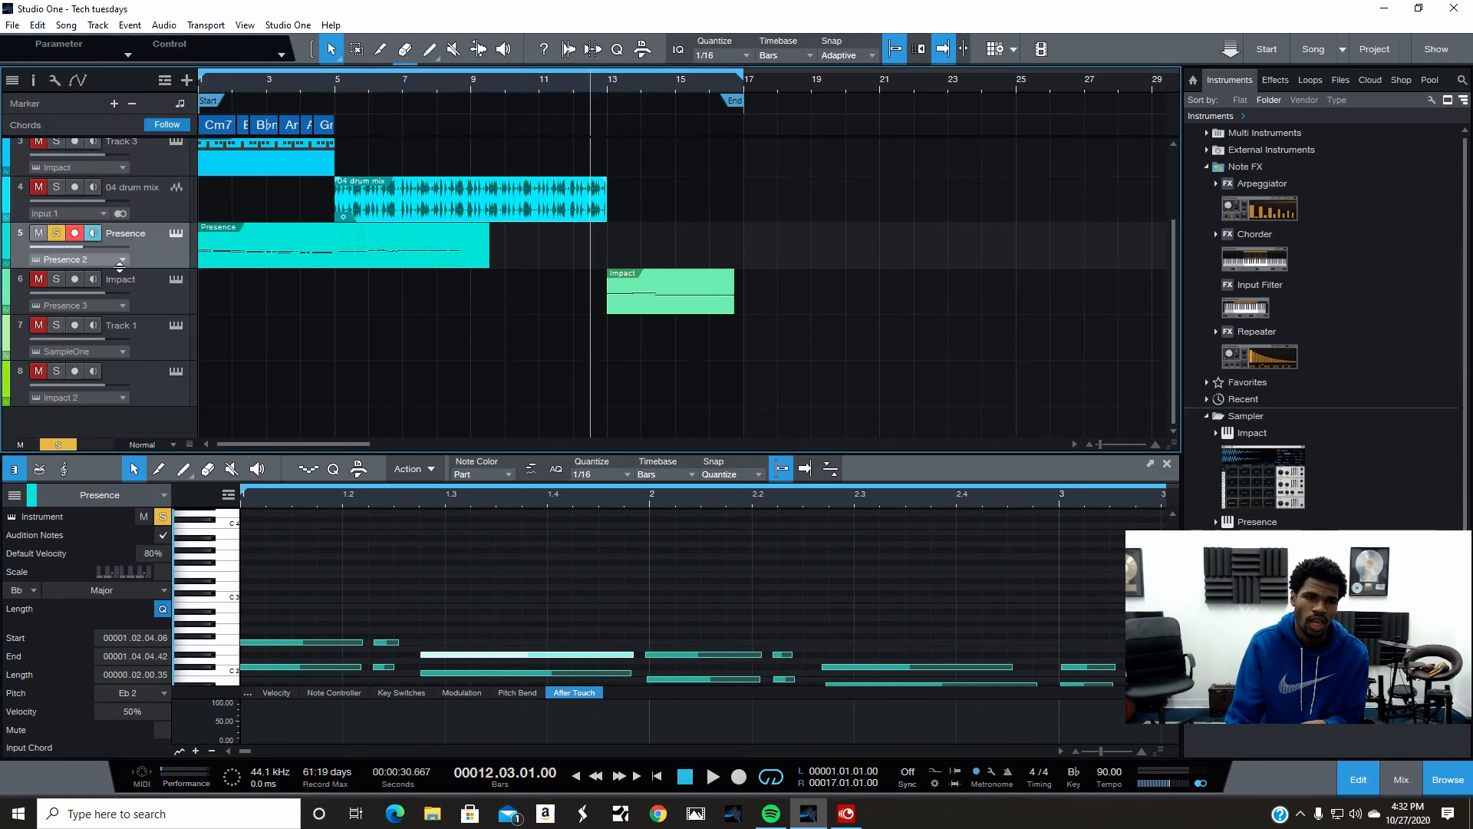
click(713, 777)
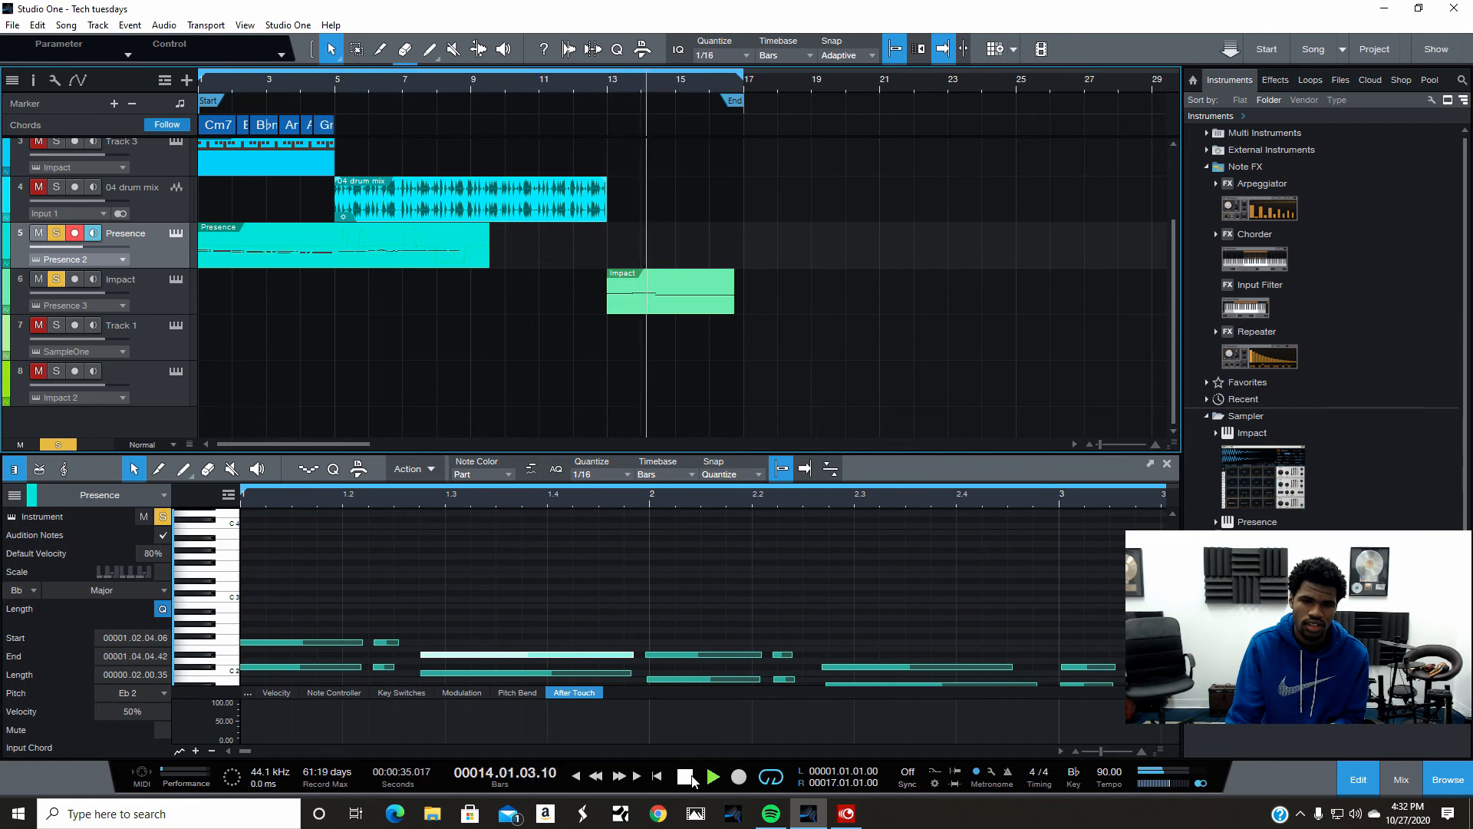
click(690, 777)
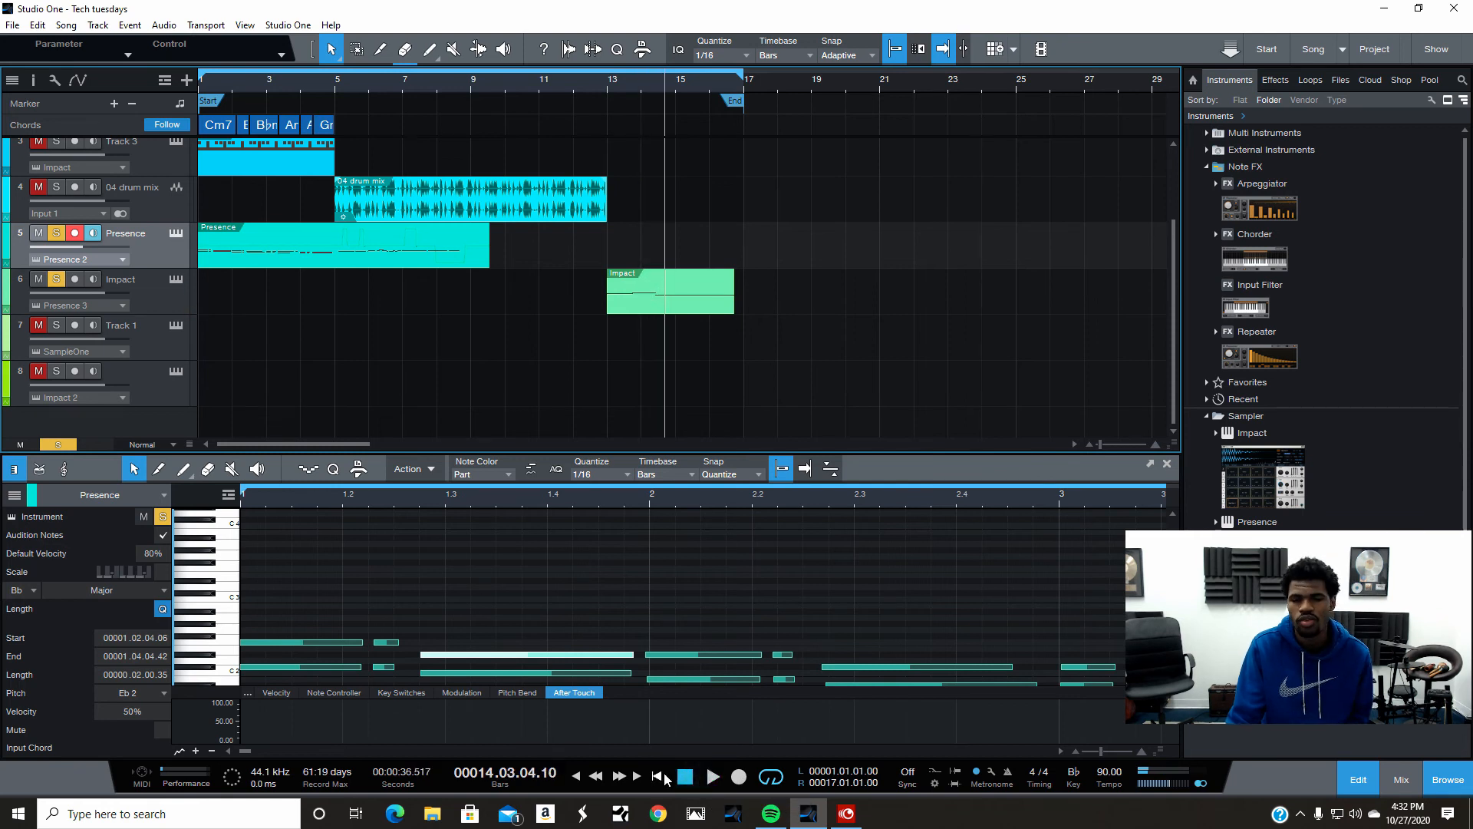
click(665, 777)
- Unsolo the Presence track and play the whole song from the start
click(56, 237)
click(58, 281)
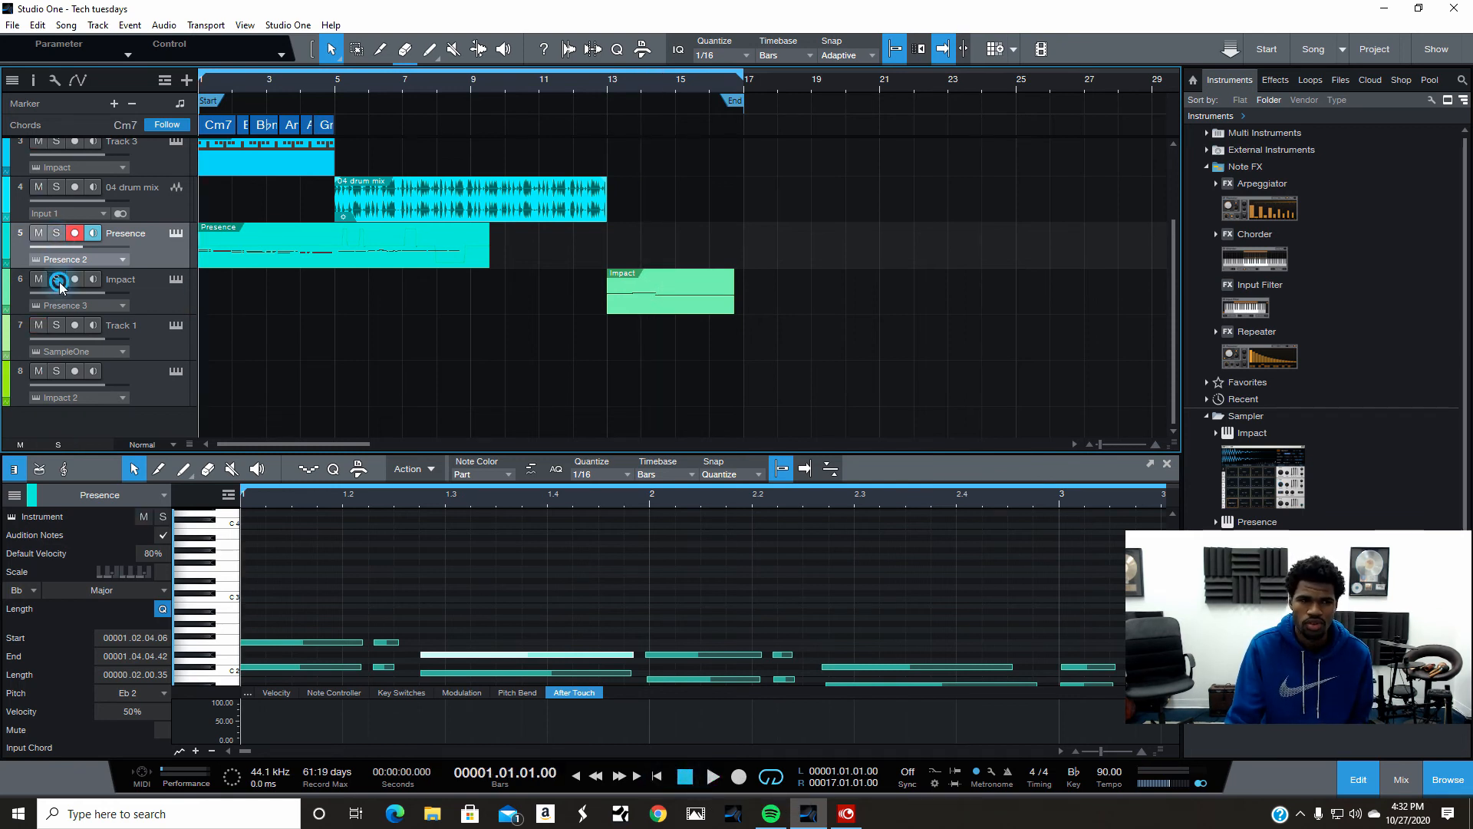
scroll(516, 390, up, 2)
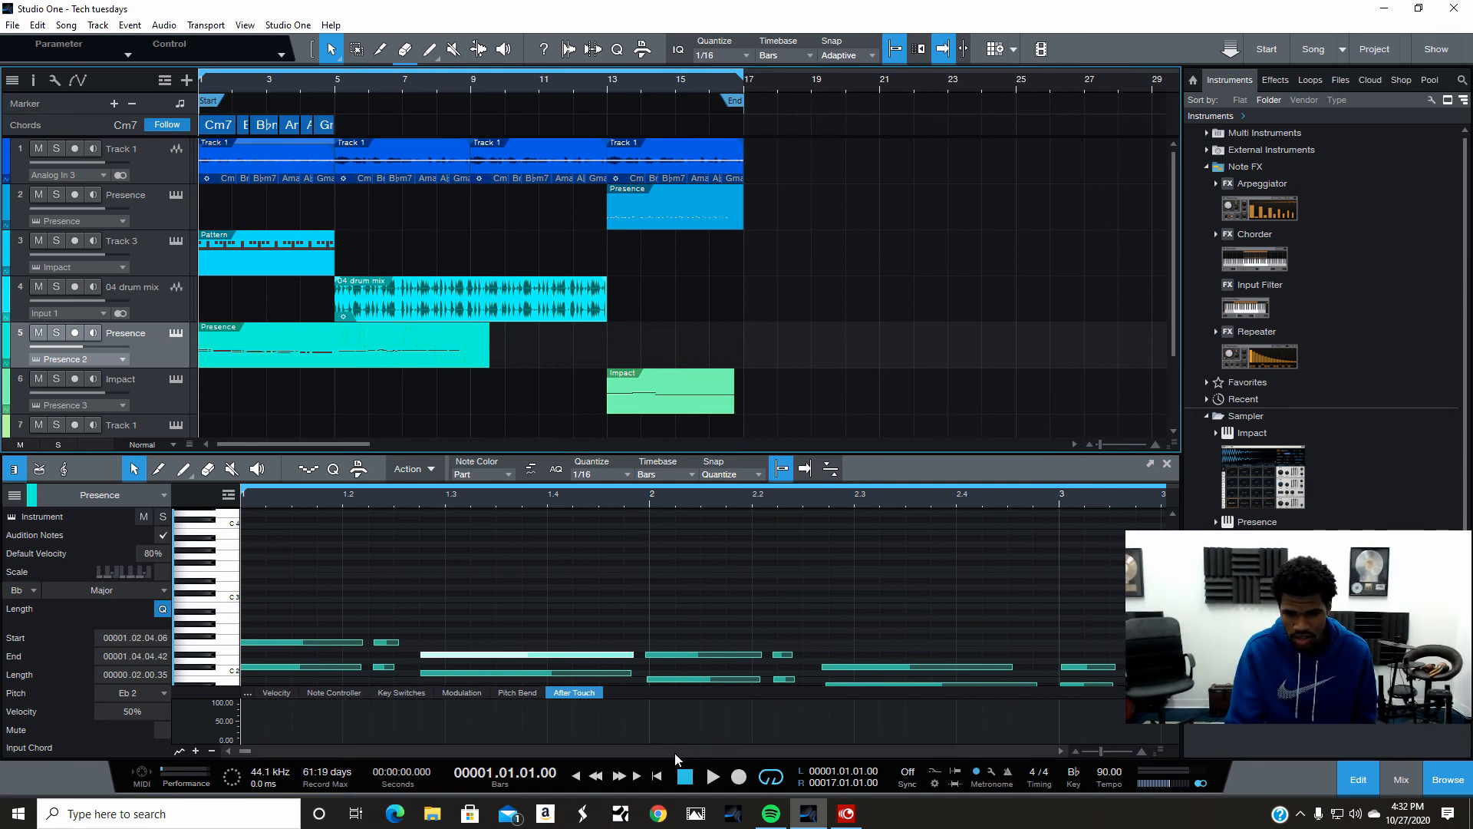
click(712, 777)
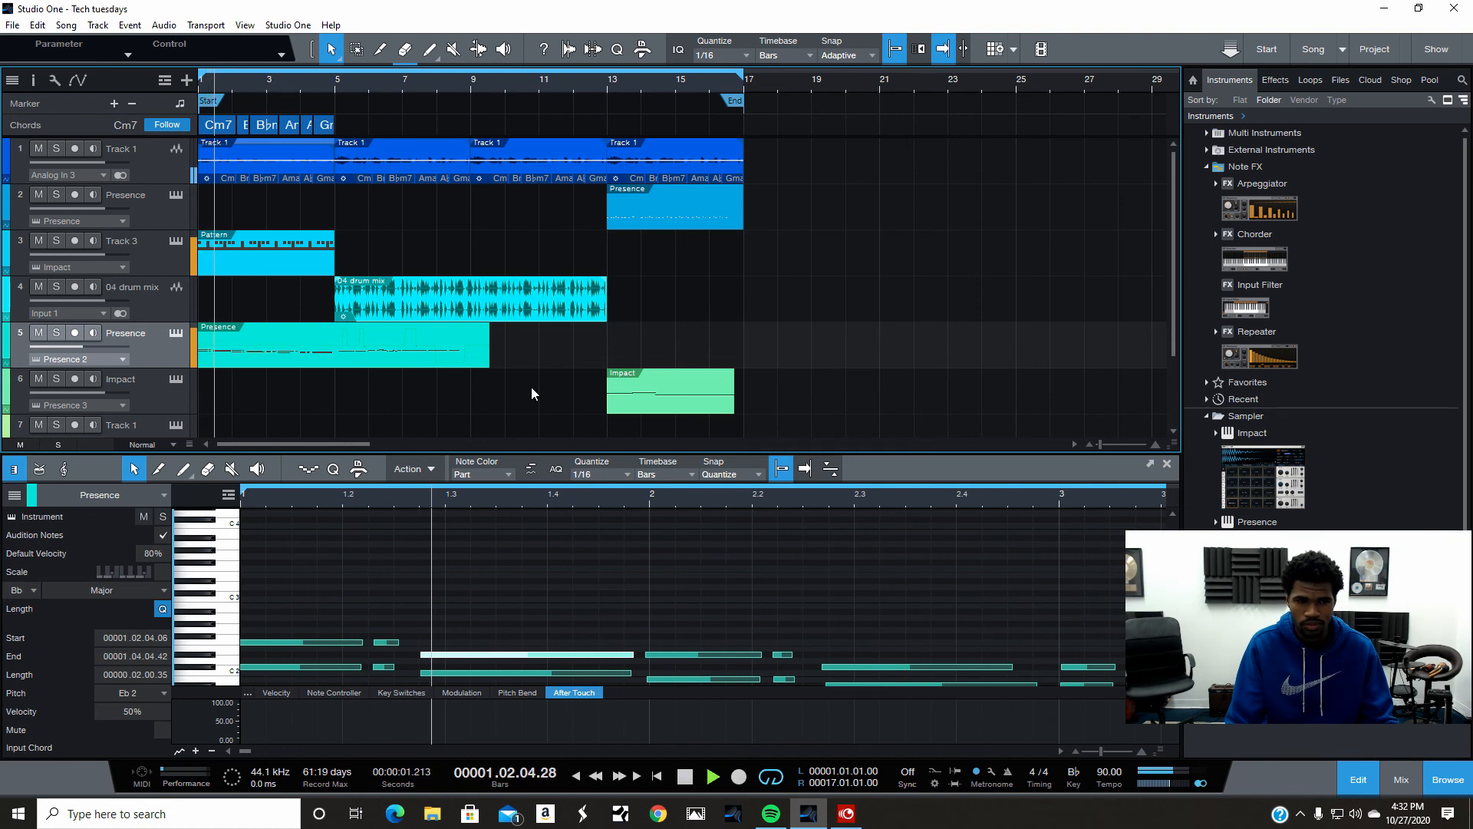